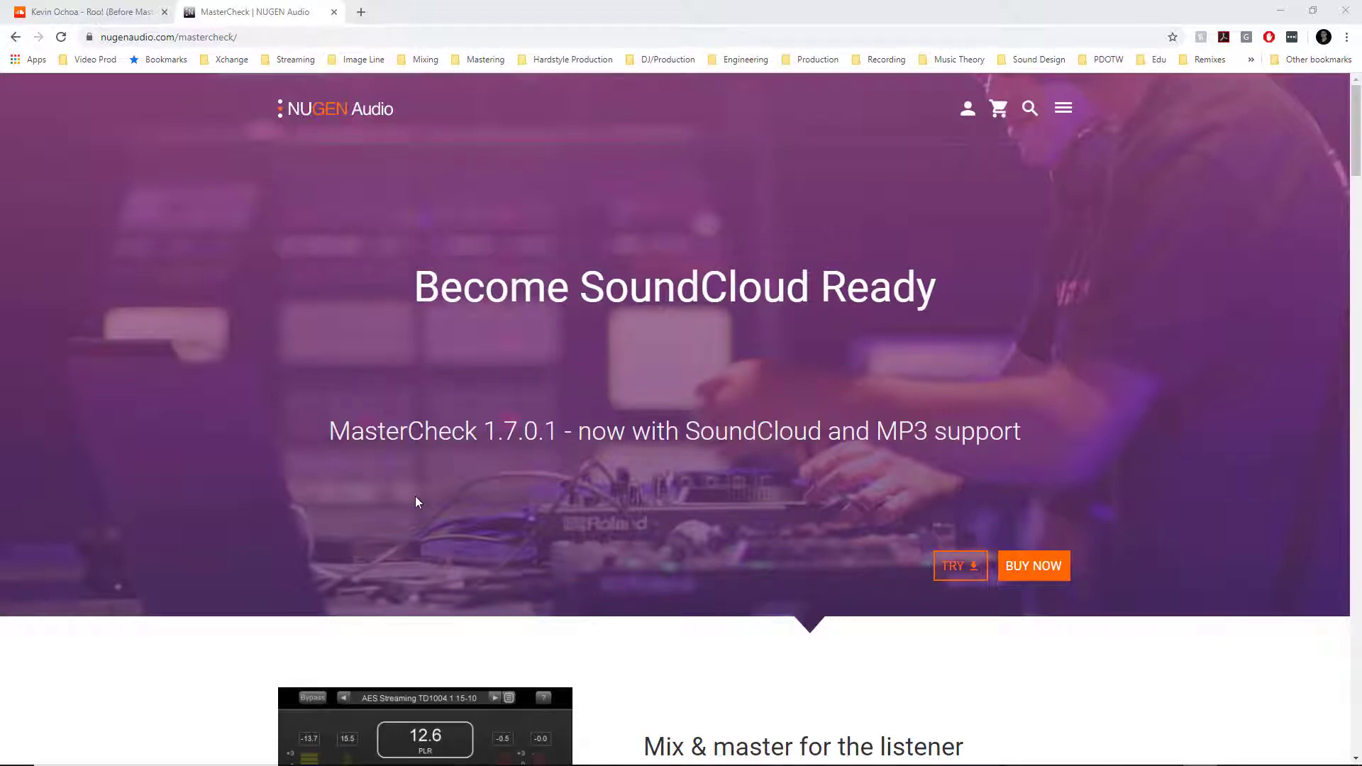
Read the MasterCheck product description and bring up the SoundCloud page of the track "Roo! (Before Mastercheck)"
scroll(556, 518, down, 3)
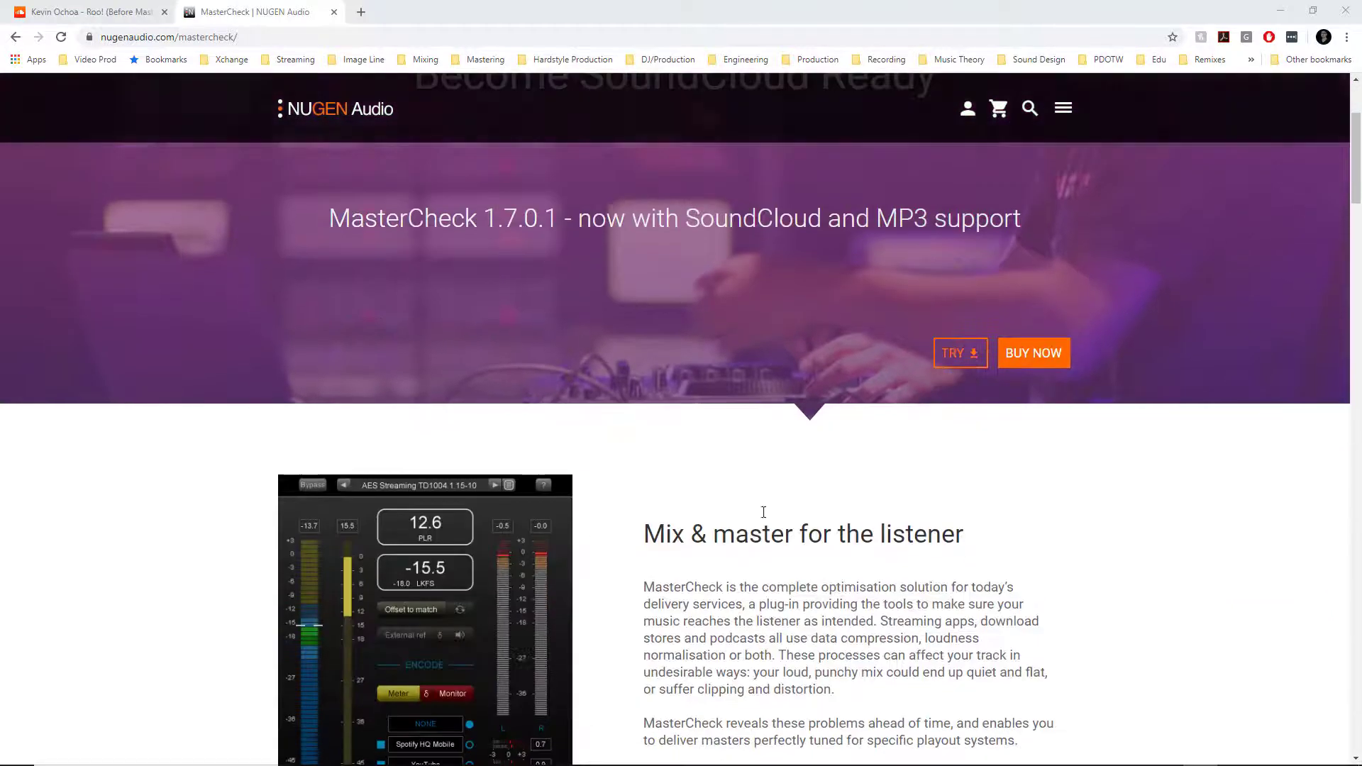
scroll(898, 546, down, 2)
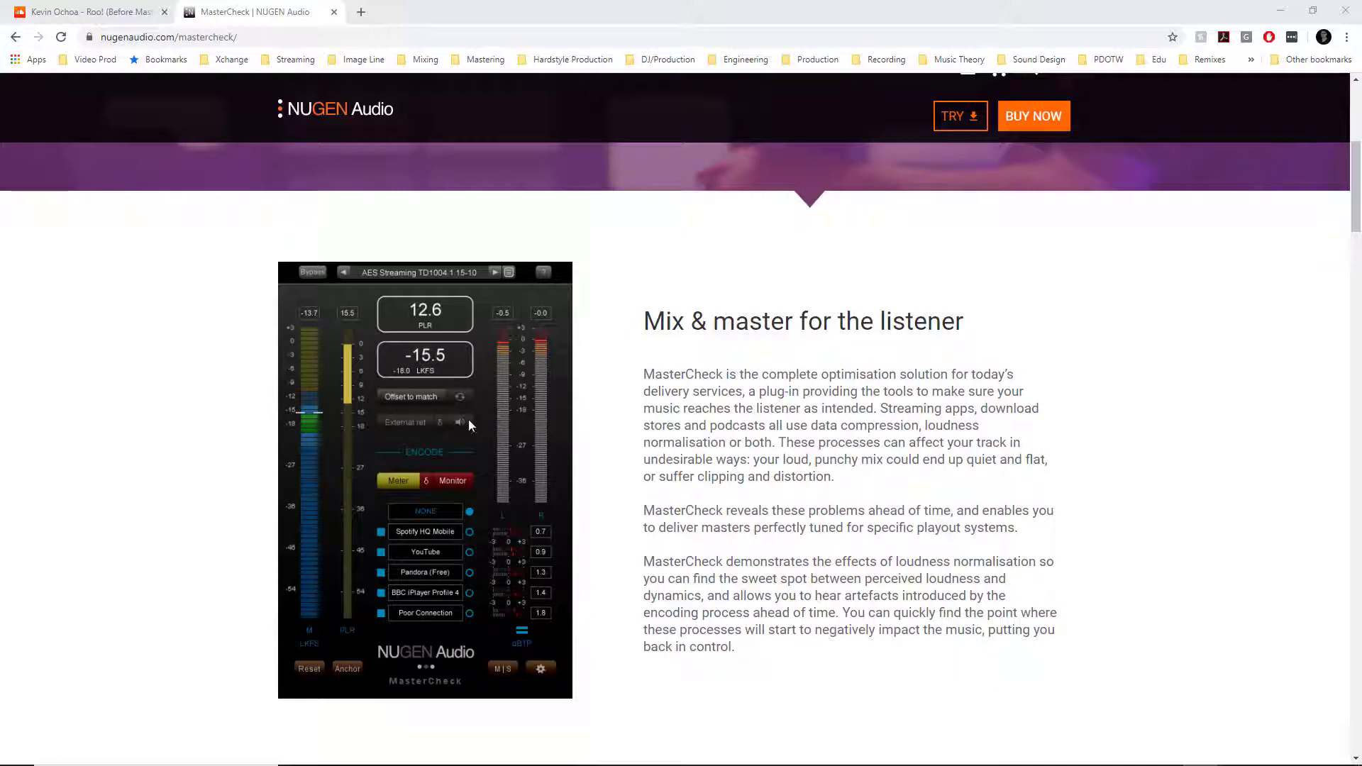
click(97, 16)
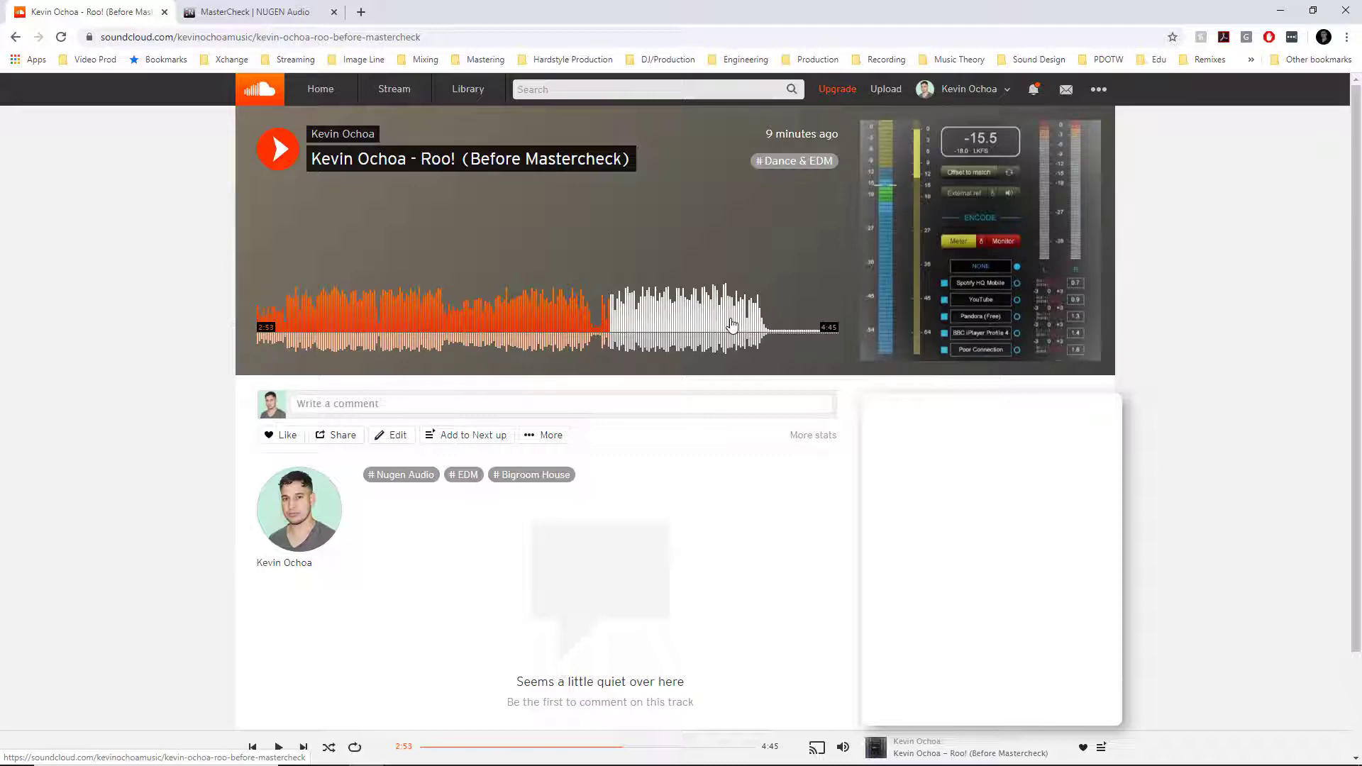
Switch to FL Studio and play the arrangement from bar 93 through the drop, stopping after the section
key(super)
click(680, 752)
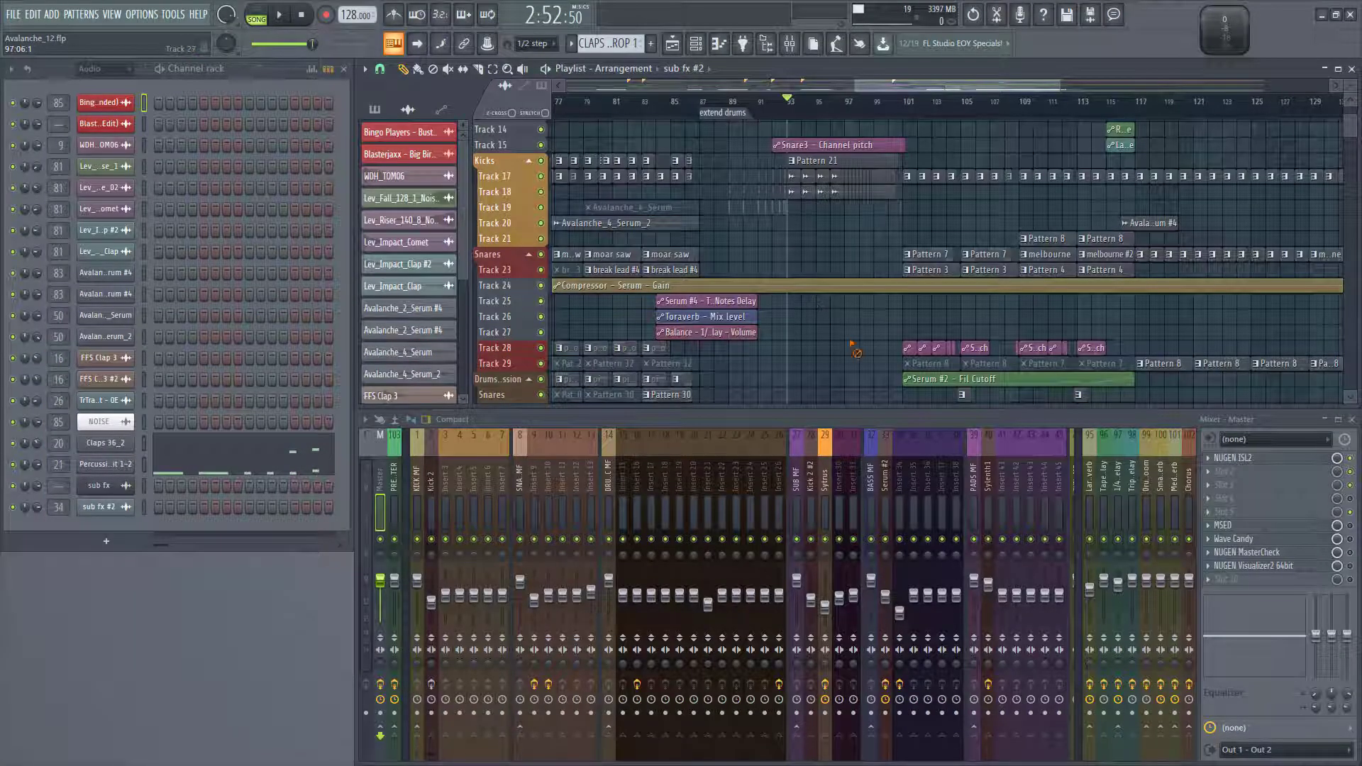
key(space)
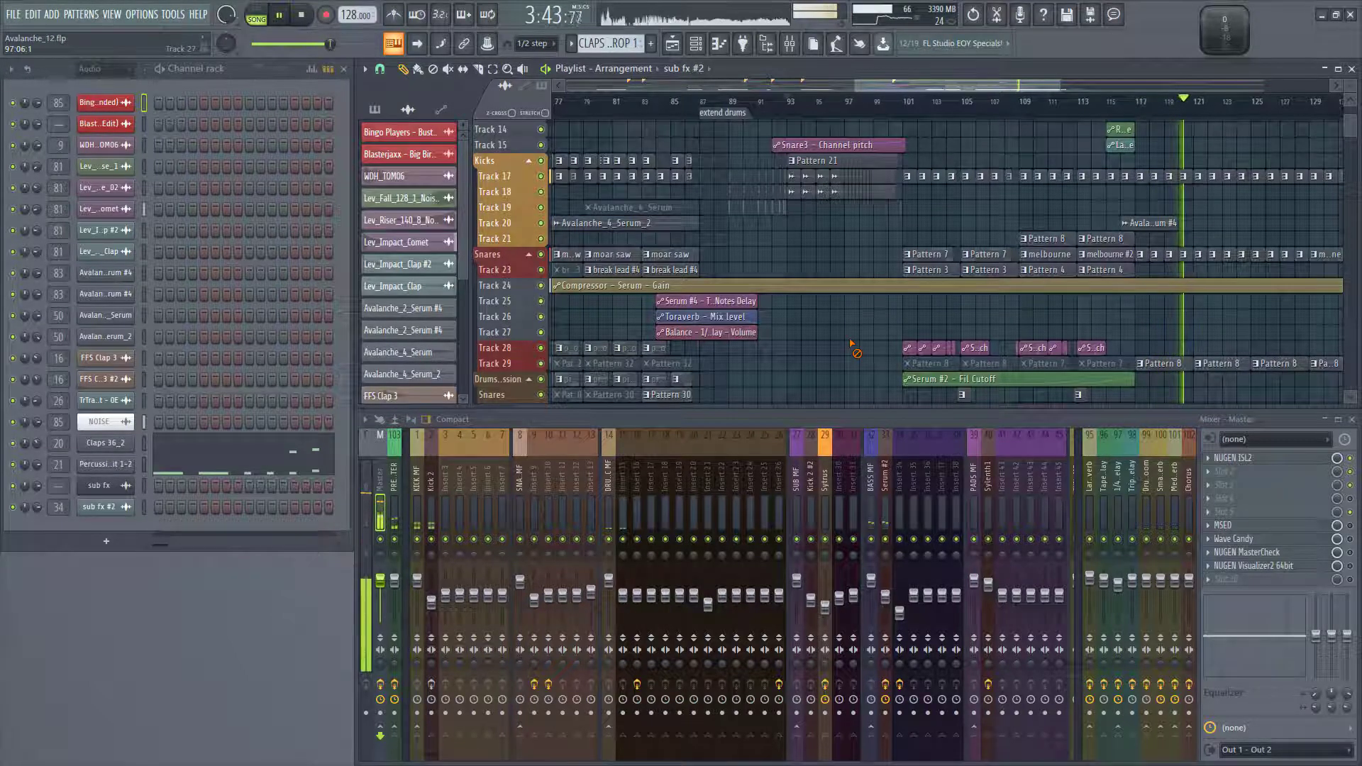
key(space)
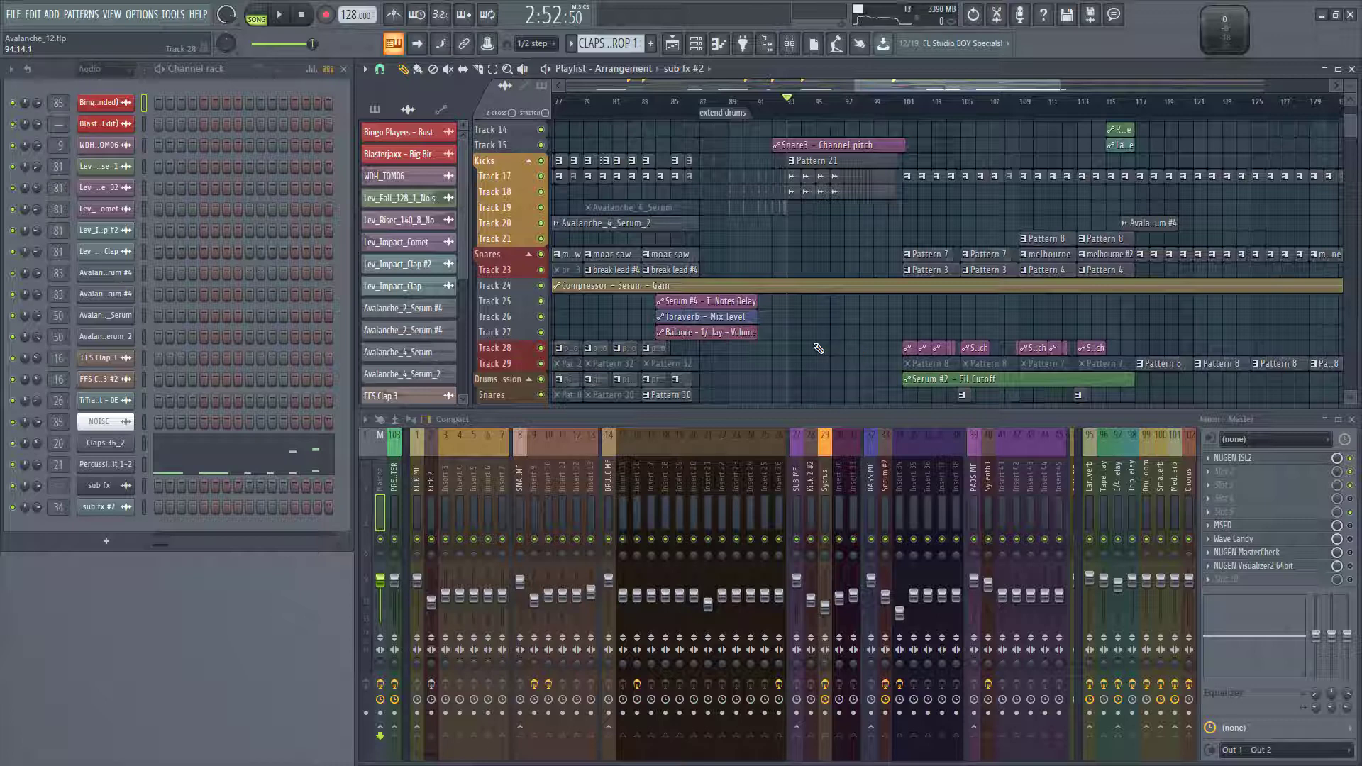
Switch to the browser and play the uploaded "Roo! (Before Mastercheck)" track from 2:53 through the drop, pausing after it
key(super+Tab)
click(637, 212)
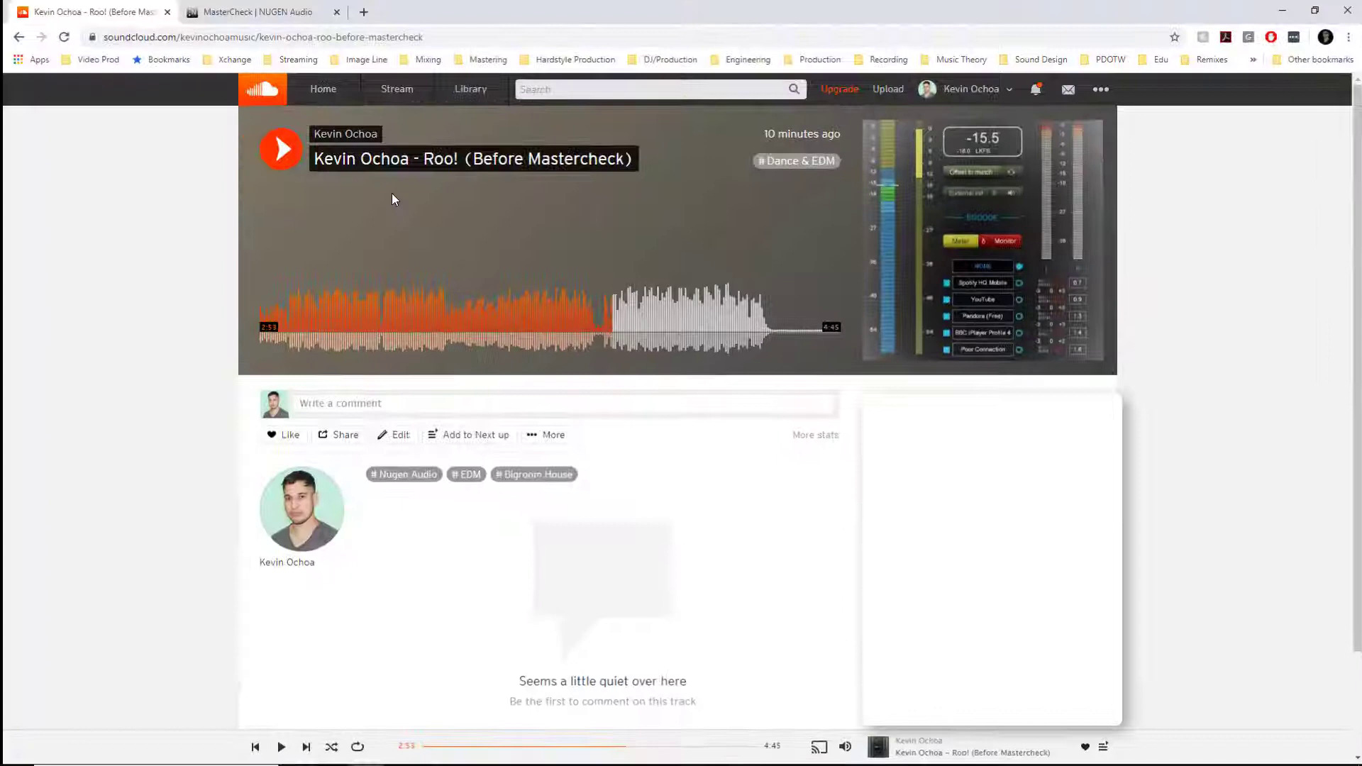
click(291, 157)
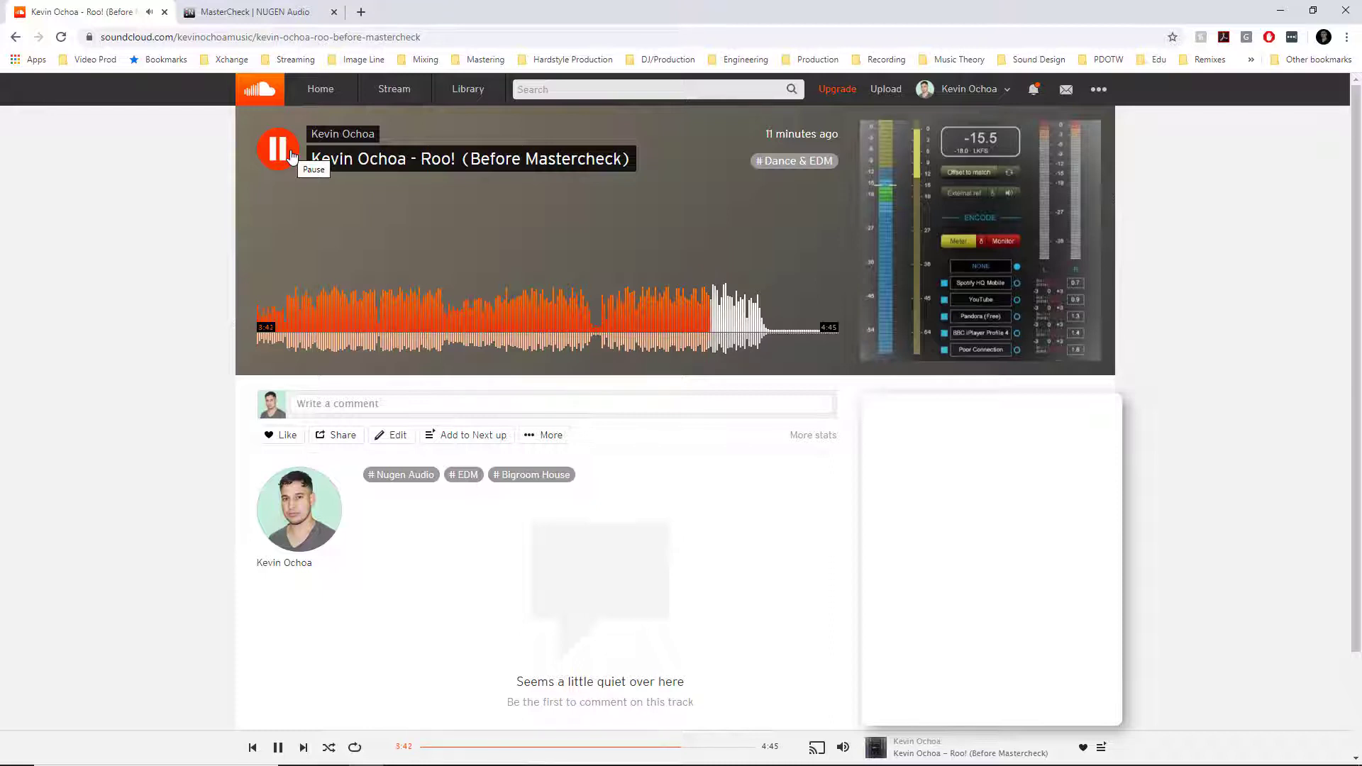
click(291, 156)
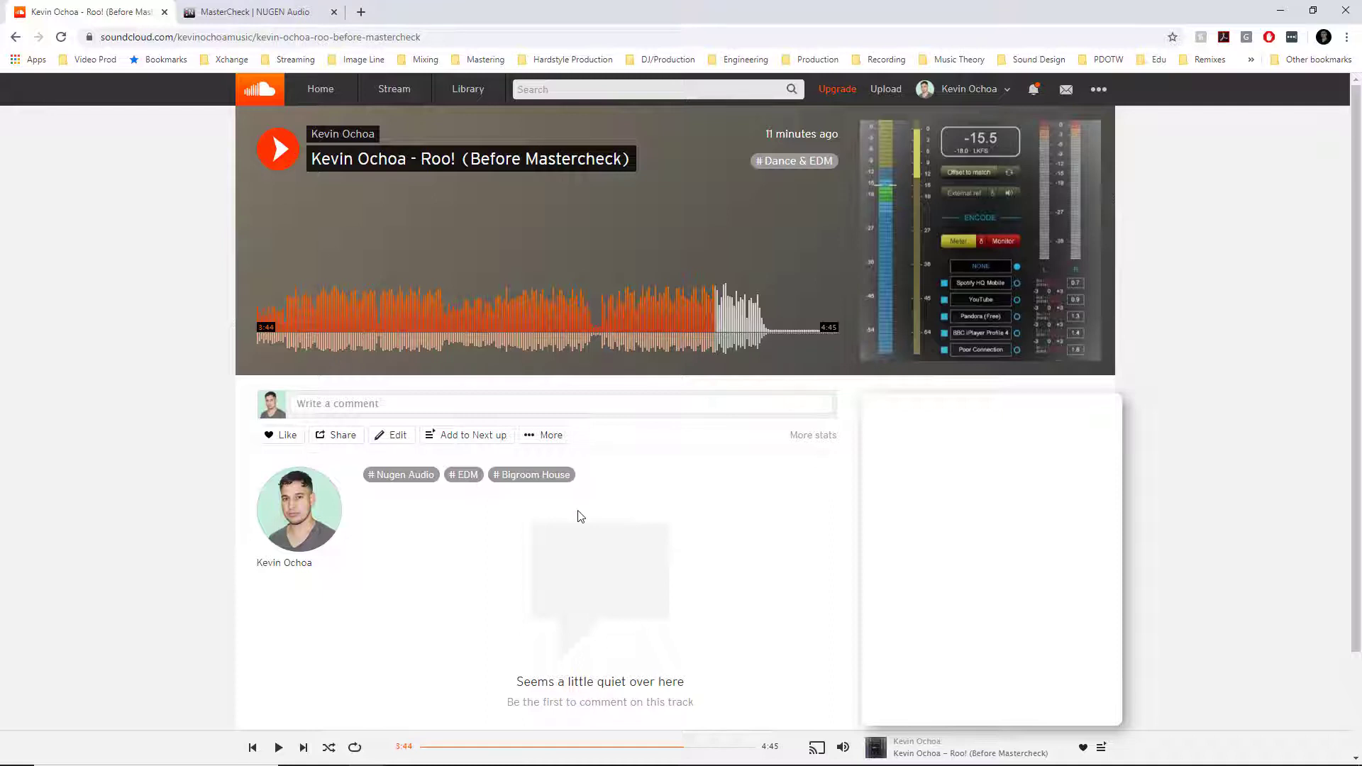
Switch to FL Studio, open NUGEN MasterCheck from the master mixer track and load its Soundcloud preset
key(super)
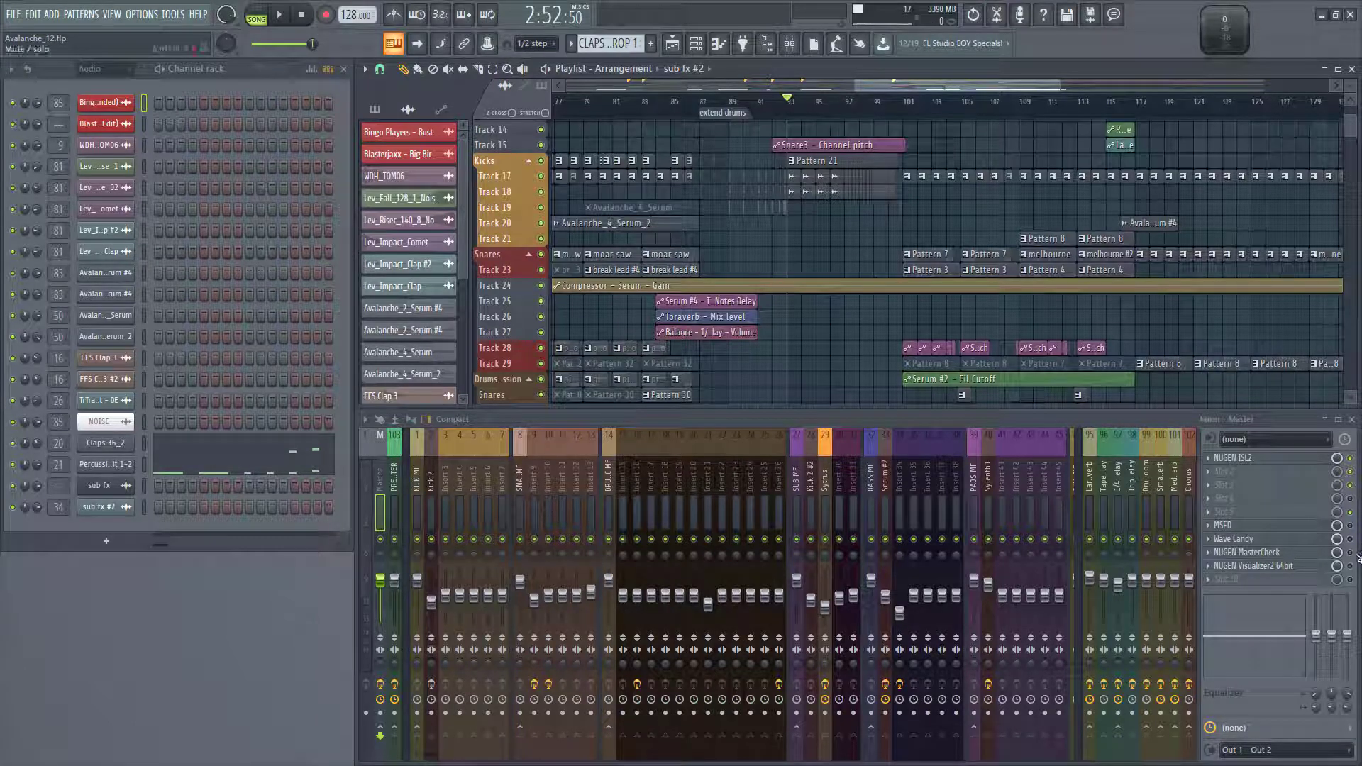
click(1246, 552)
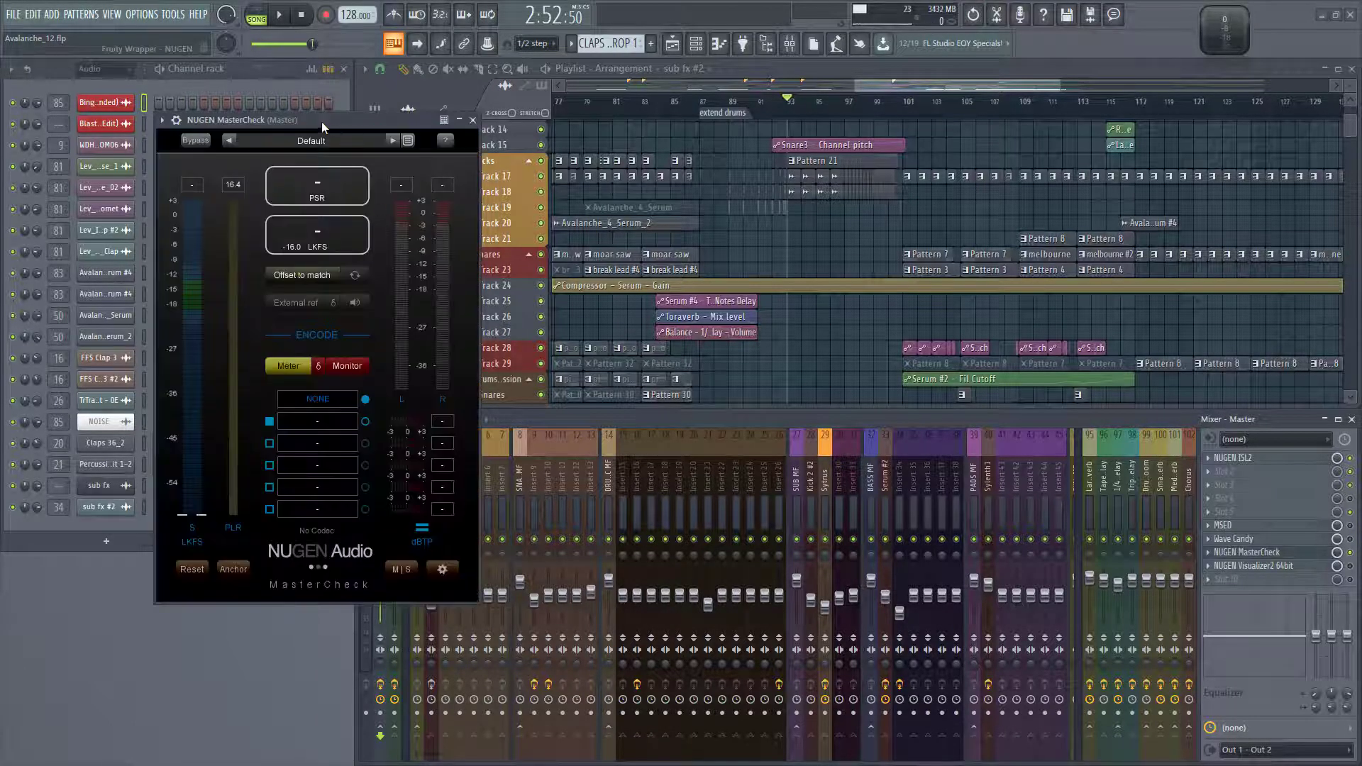
drag(321, 121, 517, 117)
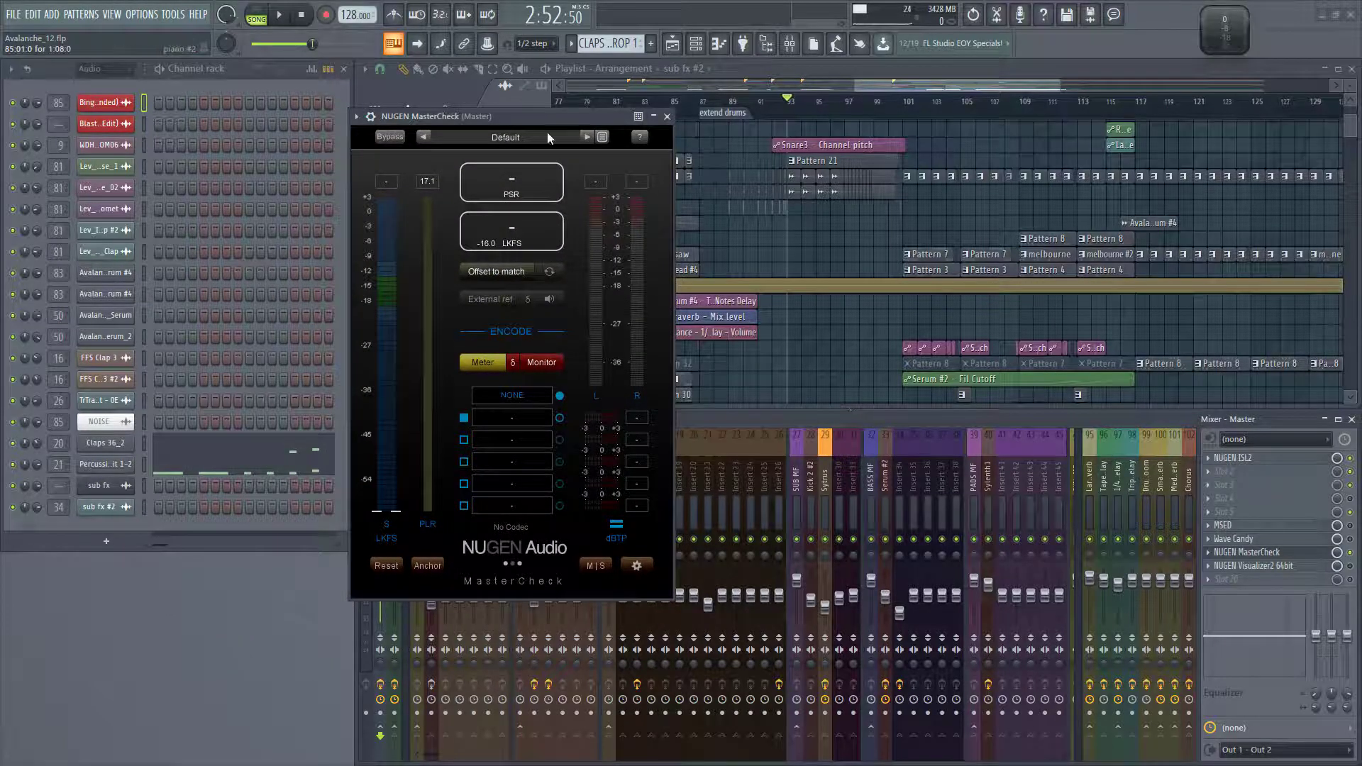
click(601, 139)
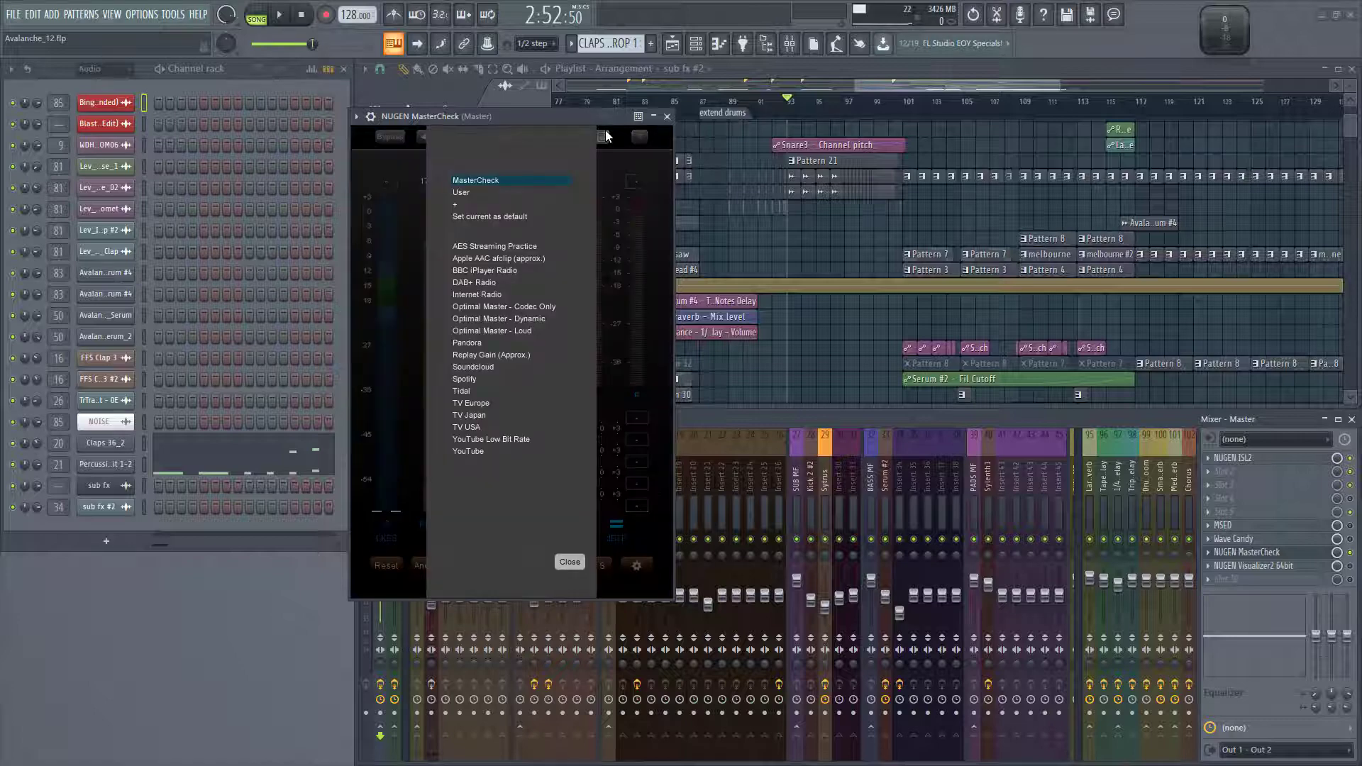
click(490, 366)
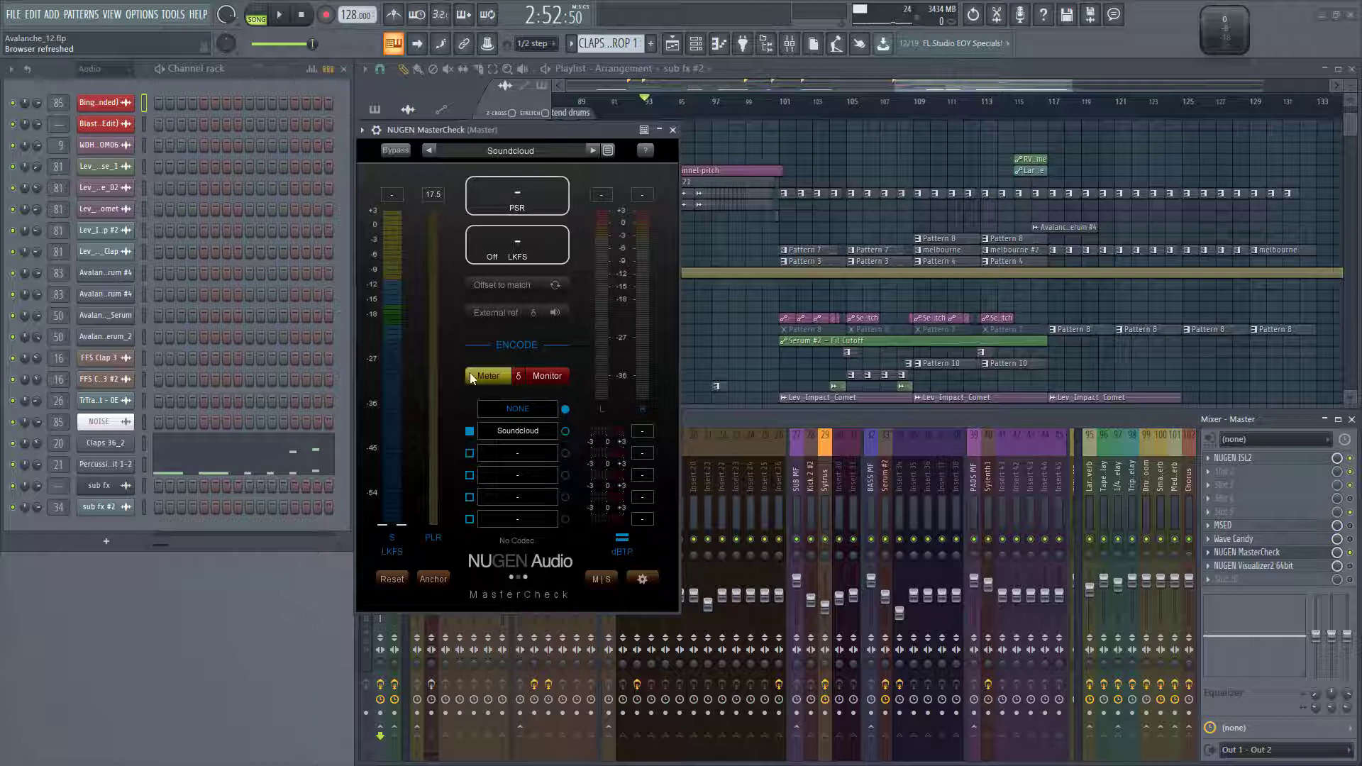
Load MasterCheck's Spotify preset to inspect its loudness target and codecs, and return to the Soundcloud preset
click(565, 430)
click(607, 150)
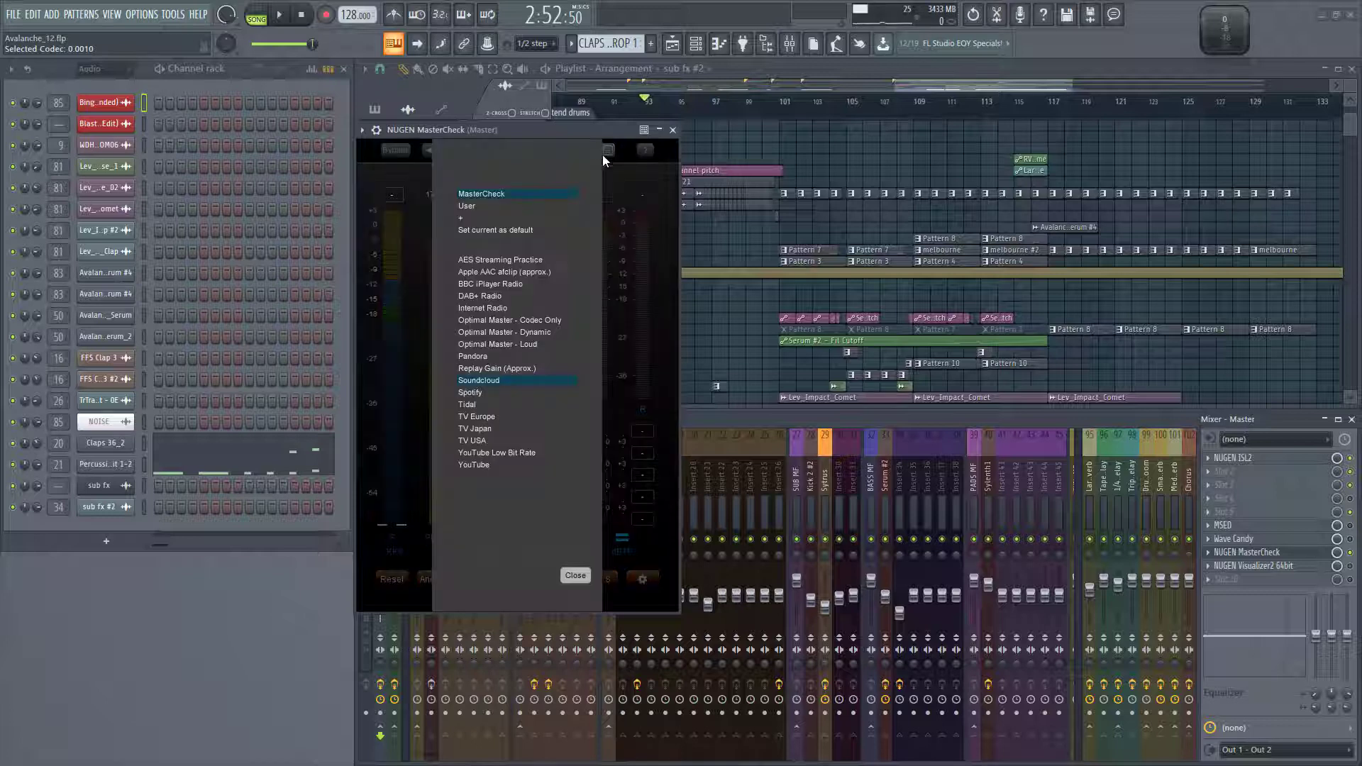
click(505, 390)
click(624, 169)
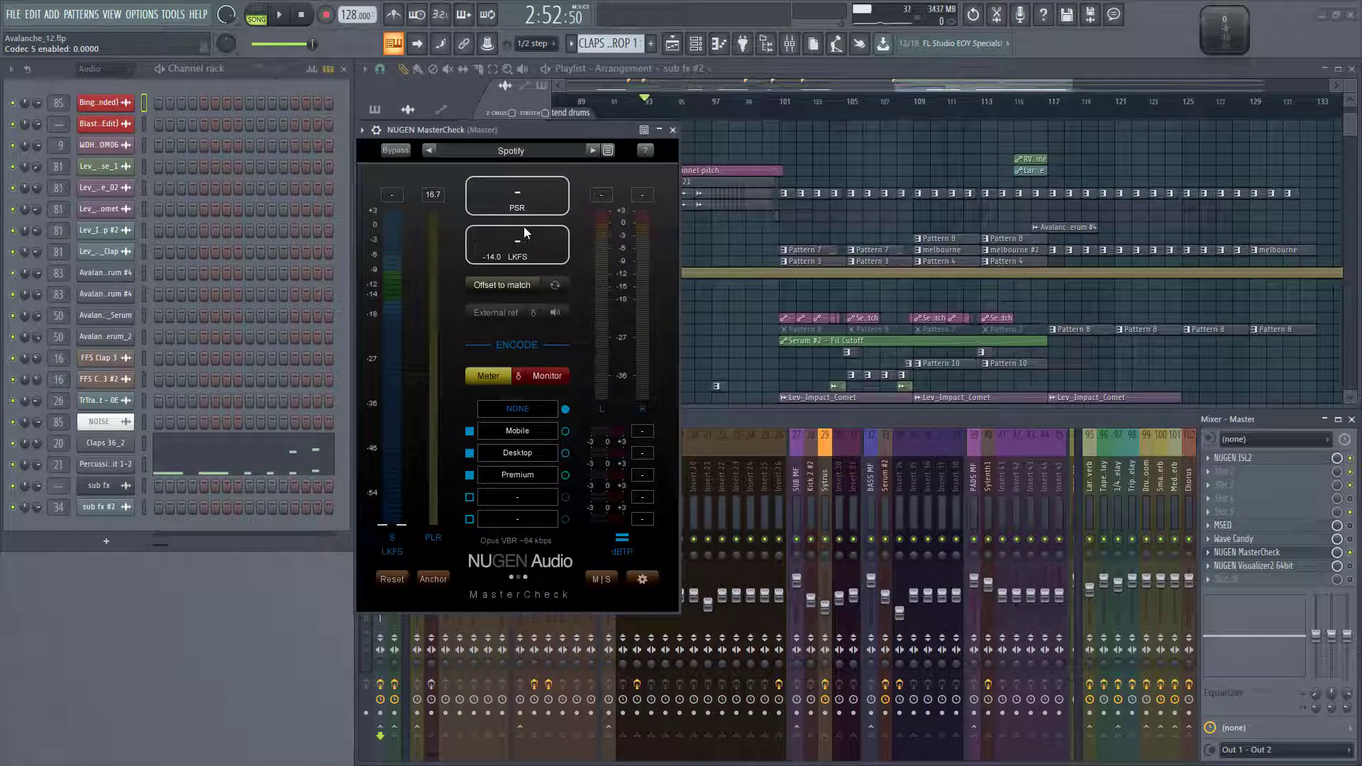
click(608, 150)
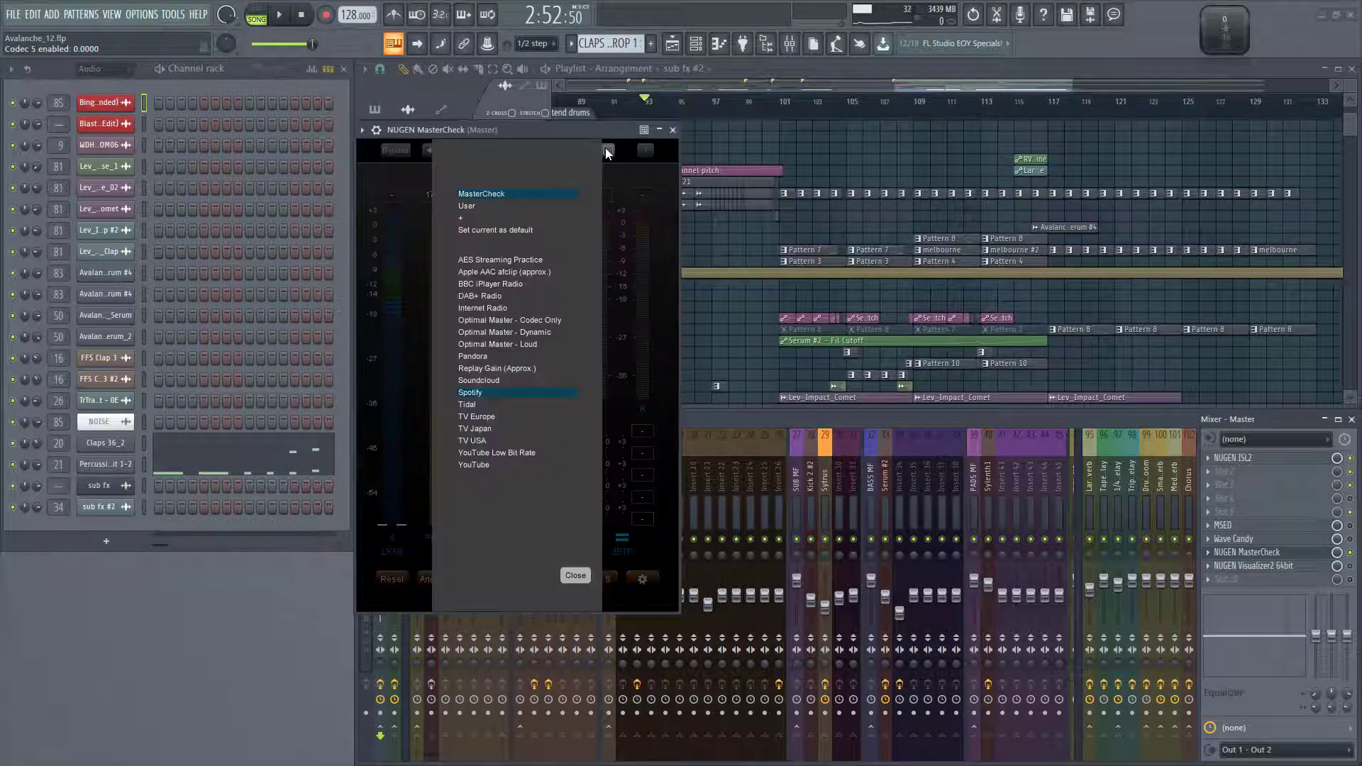
click(493, 380)
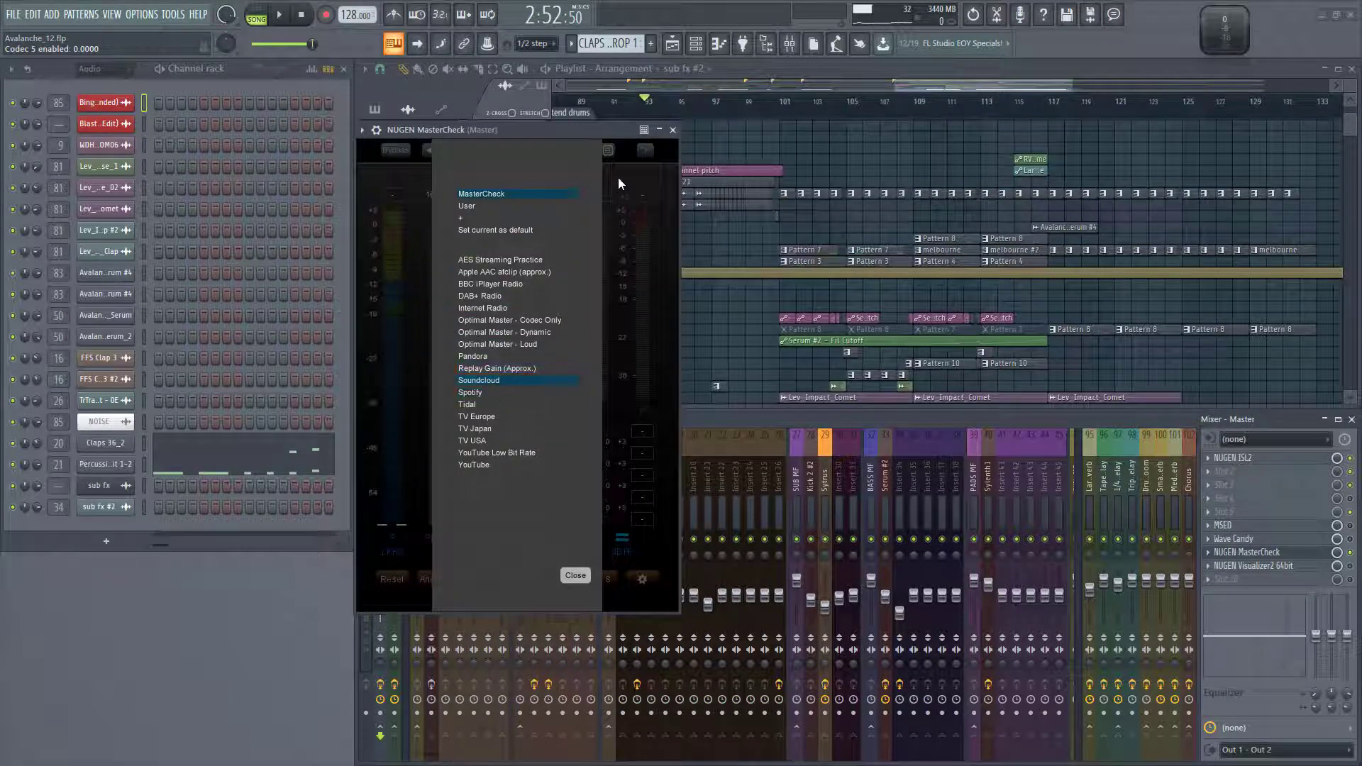
click(619, 179)
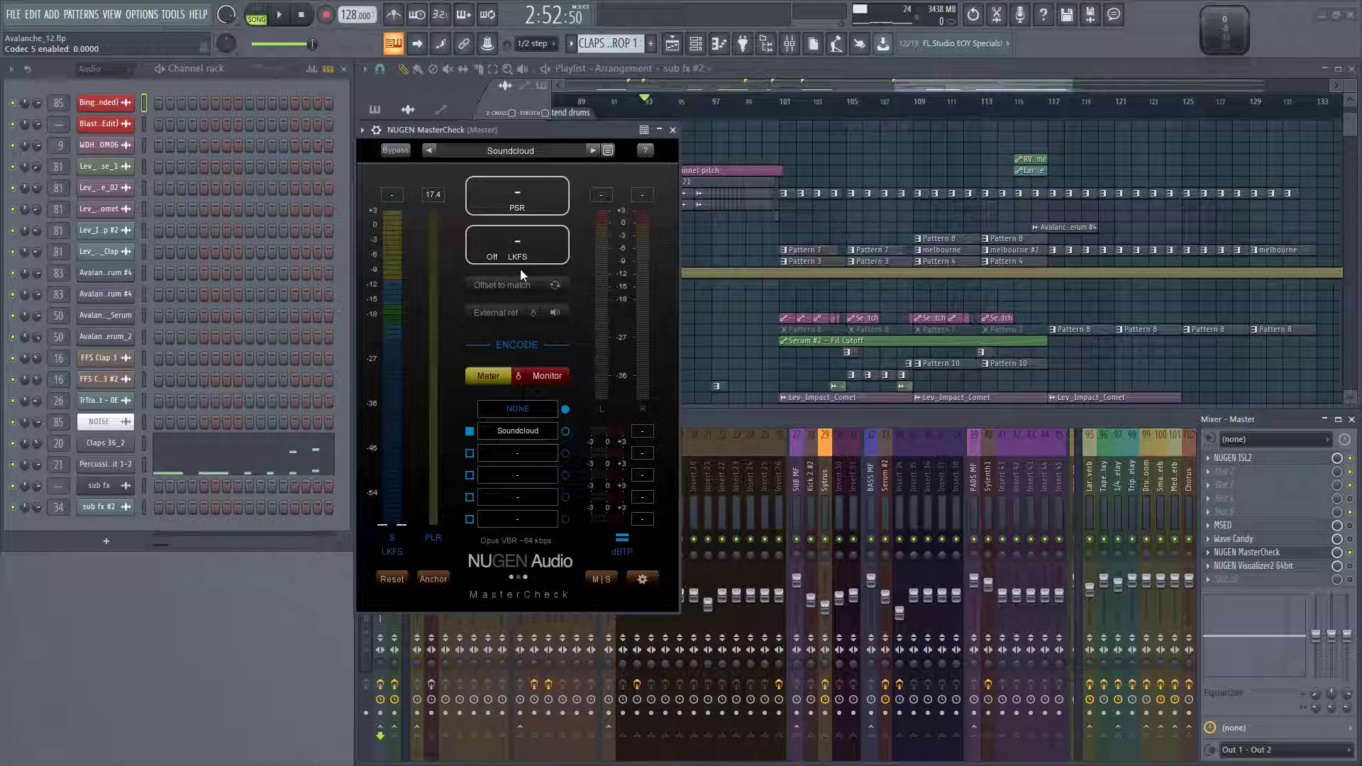
Select the Soundcloud codec in MasterCheck's encode section and set encoding to Monitor
click(566, 432)
click(547, 376)
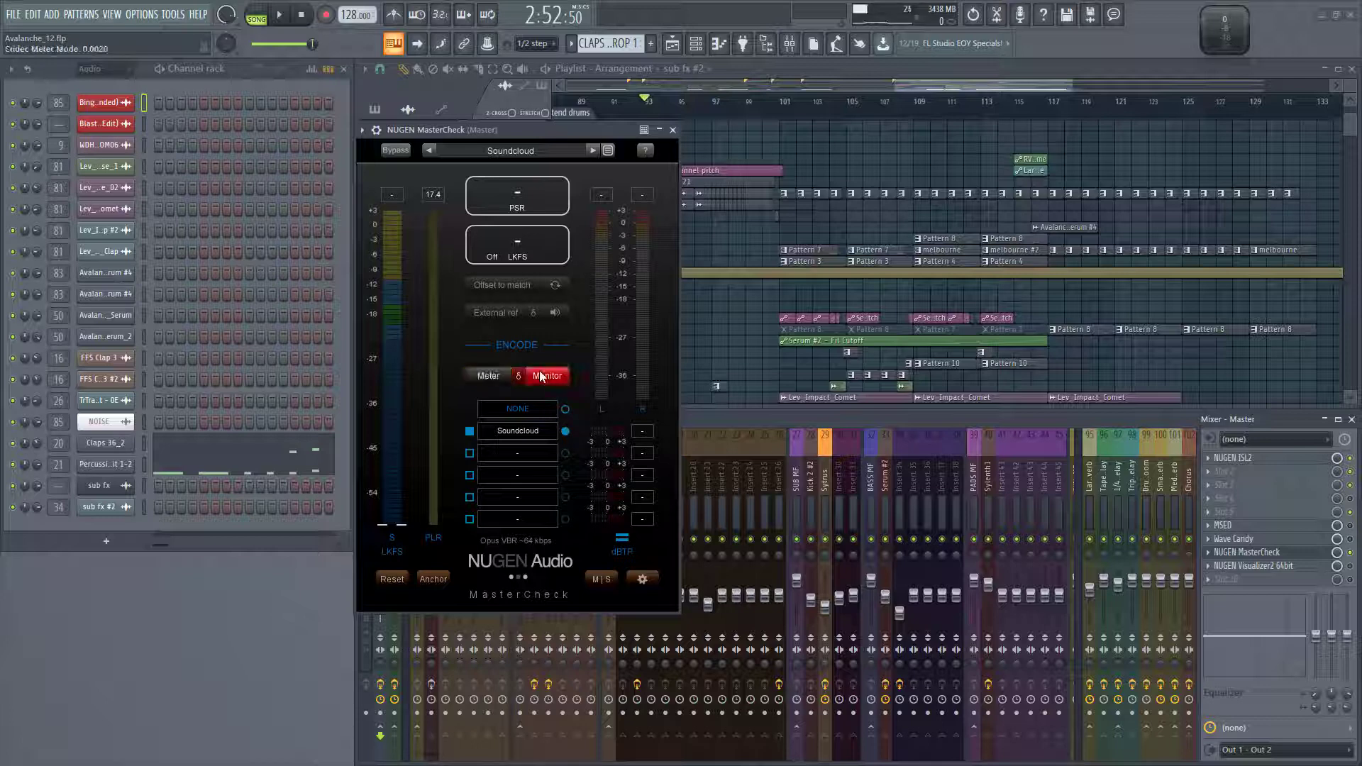
drag(573, 134, 613, 212)
Play the build-up from bar 93 through the Soundcloud codec and again with the codec set to NONE to compare
key(space)
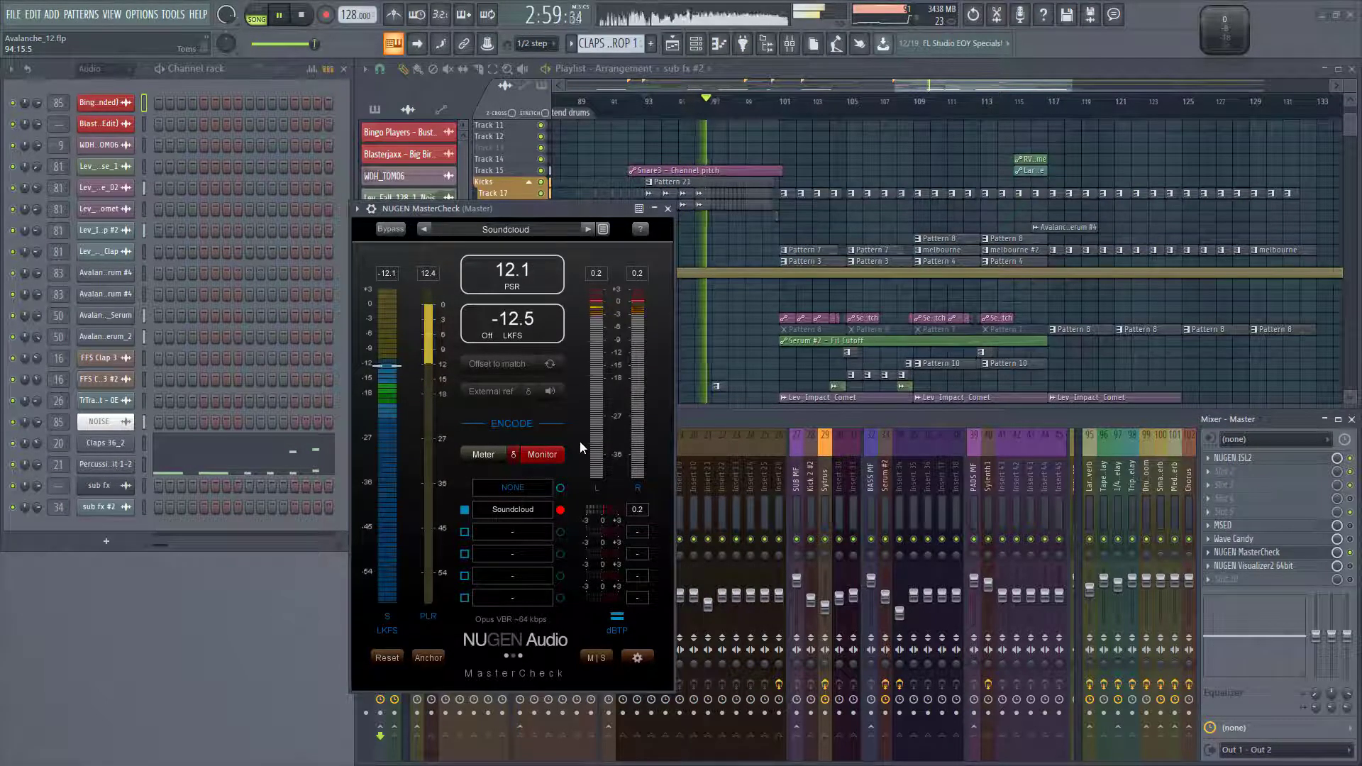
key(space)
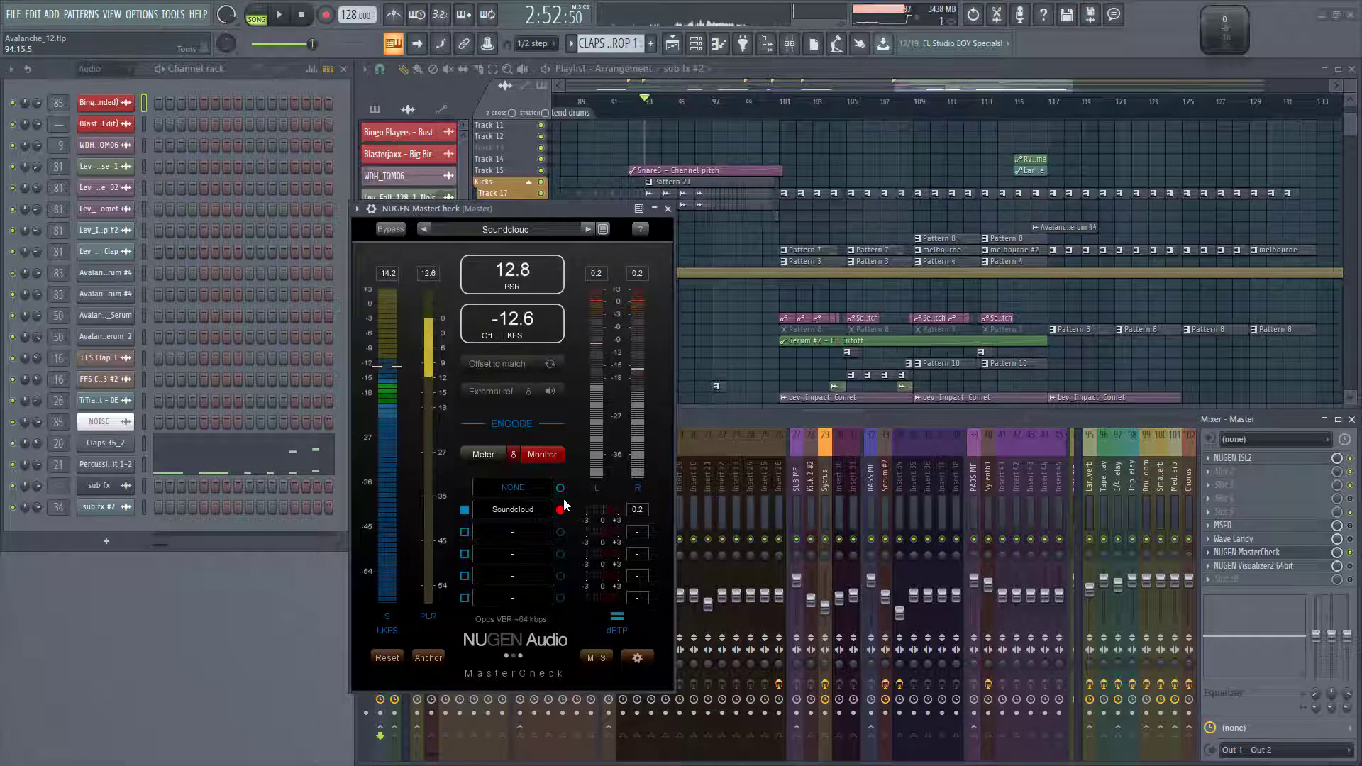
click(561, 488)
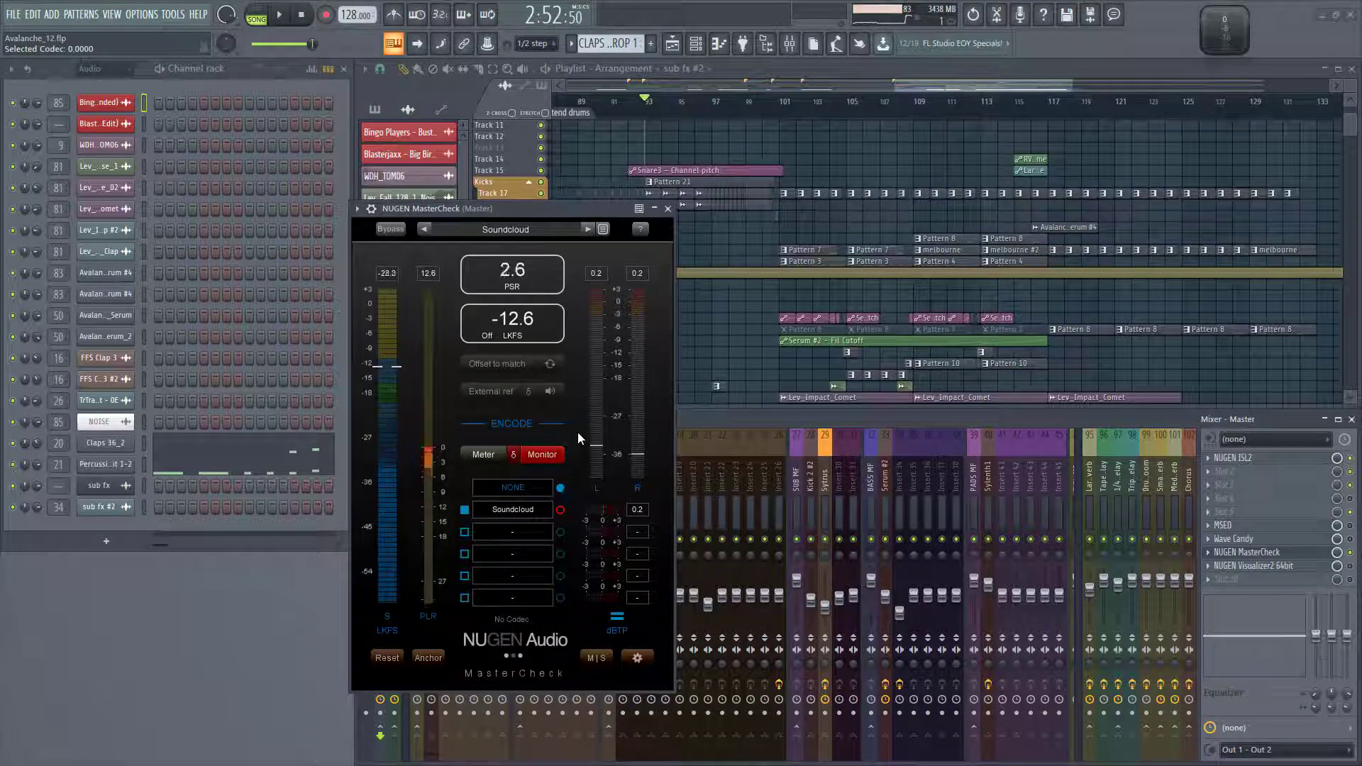
key(space)
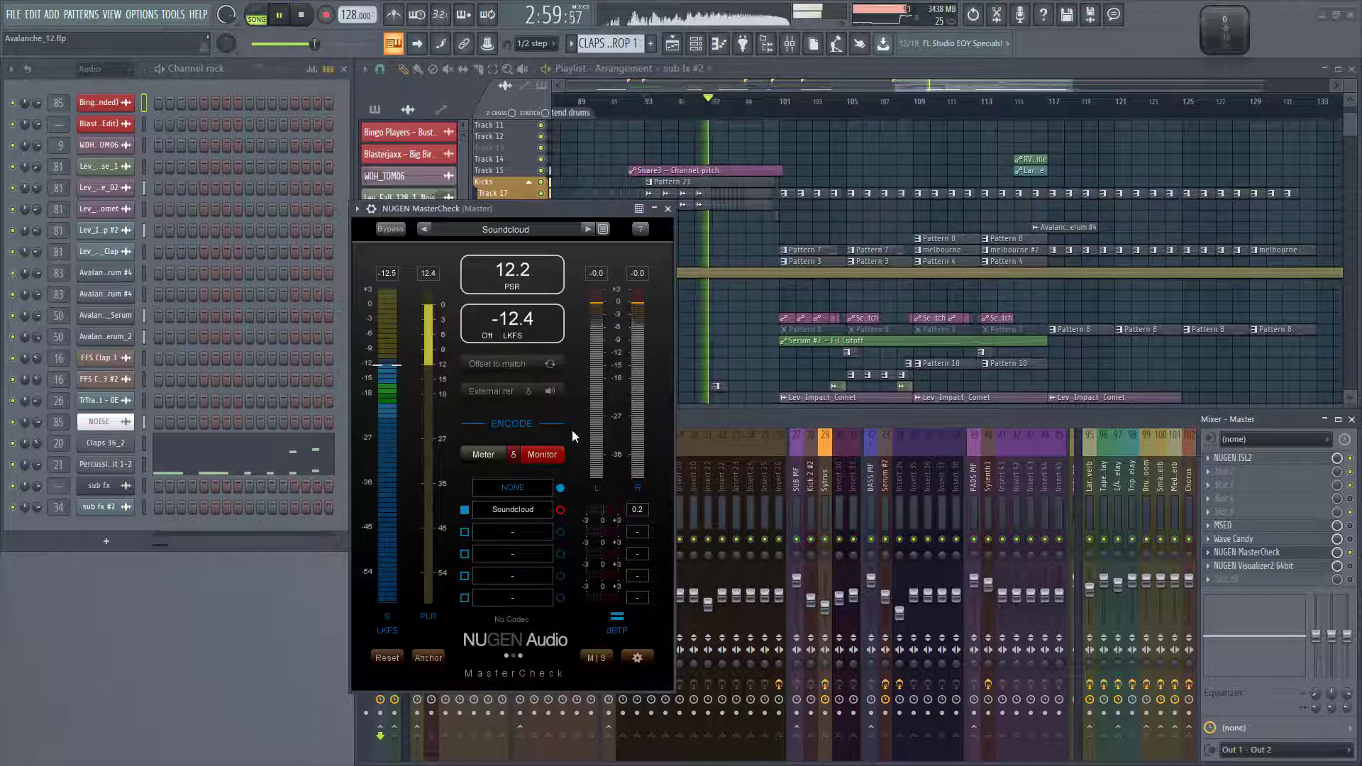
key(space)
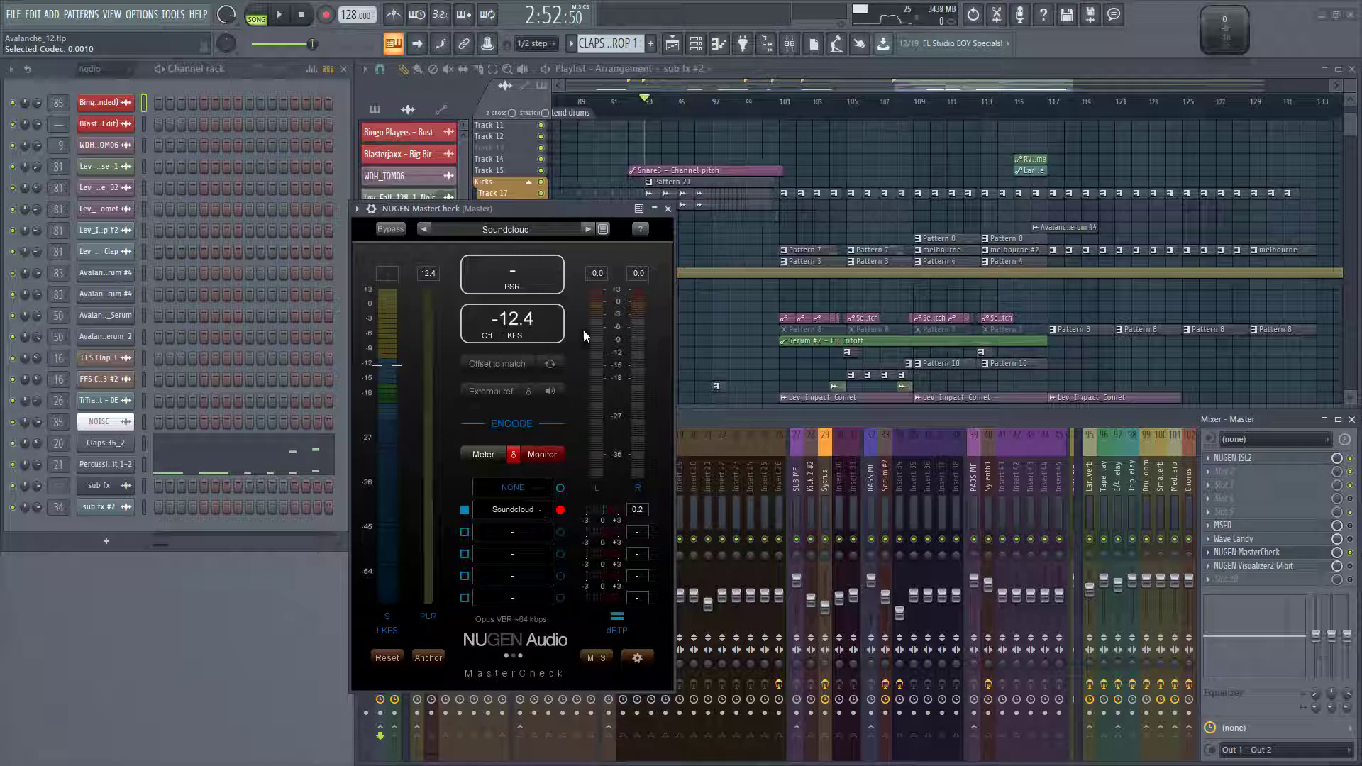
Audition the Soundcloud codec's delta signal over the build-up, and start playback of the drop from bar 101
key(space)
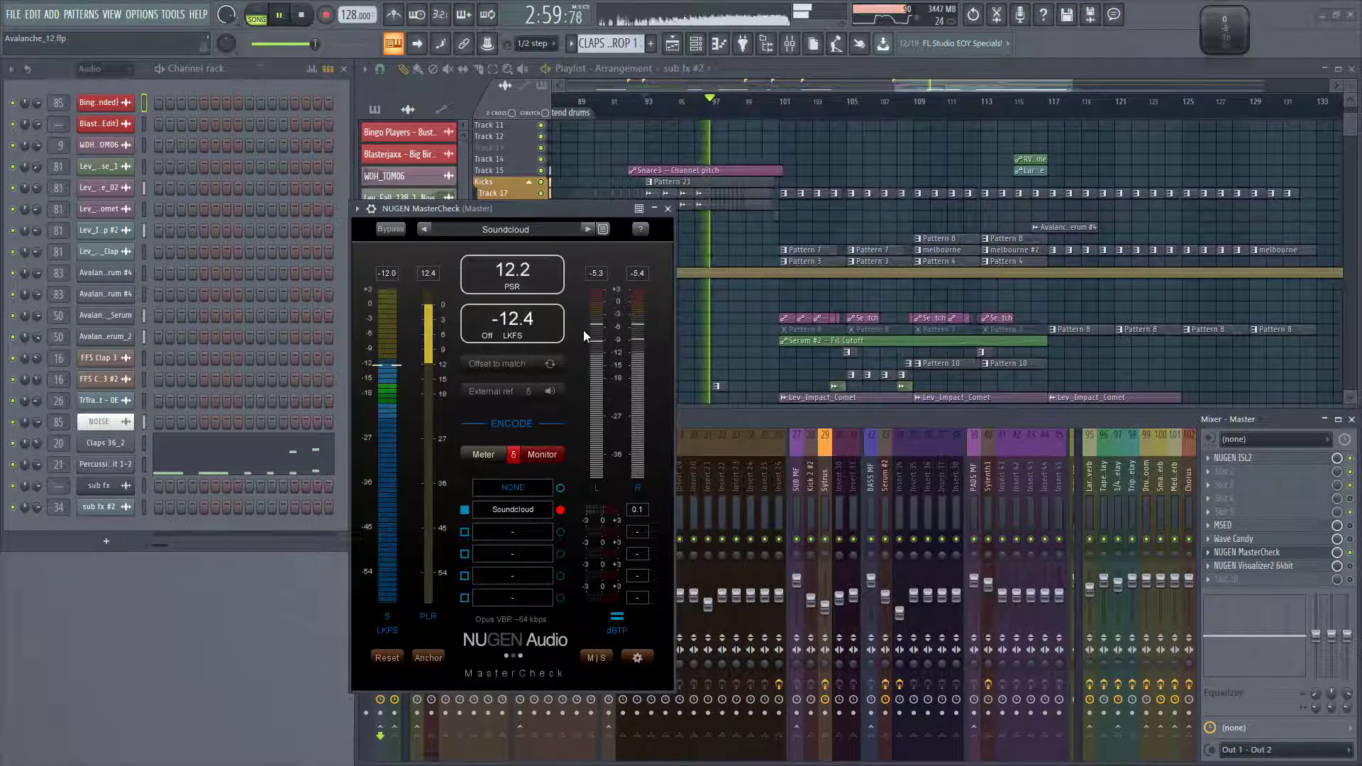
key(space)
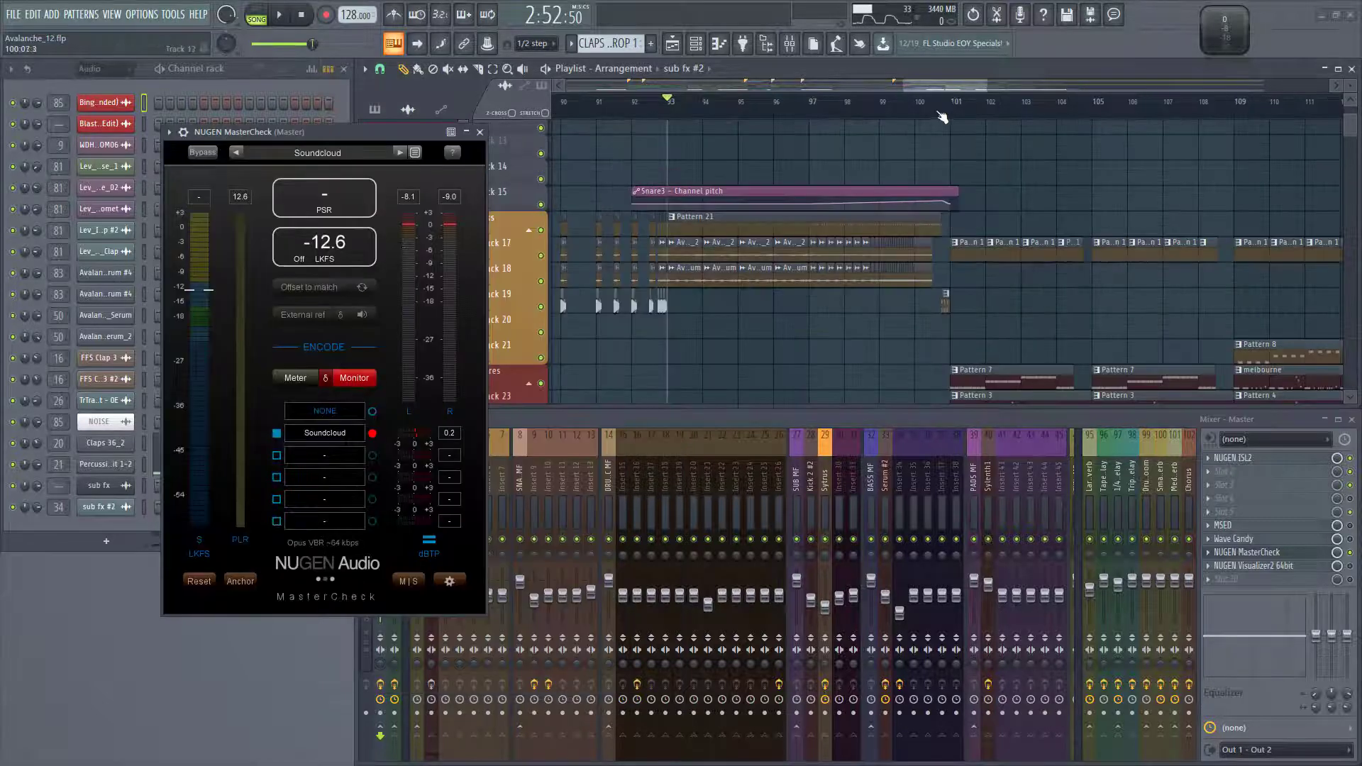
click(950, 103)
scroll(994, 237, down, 4)
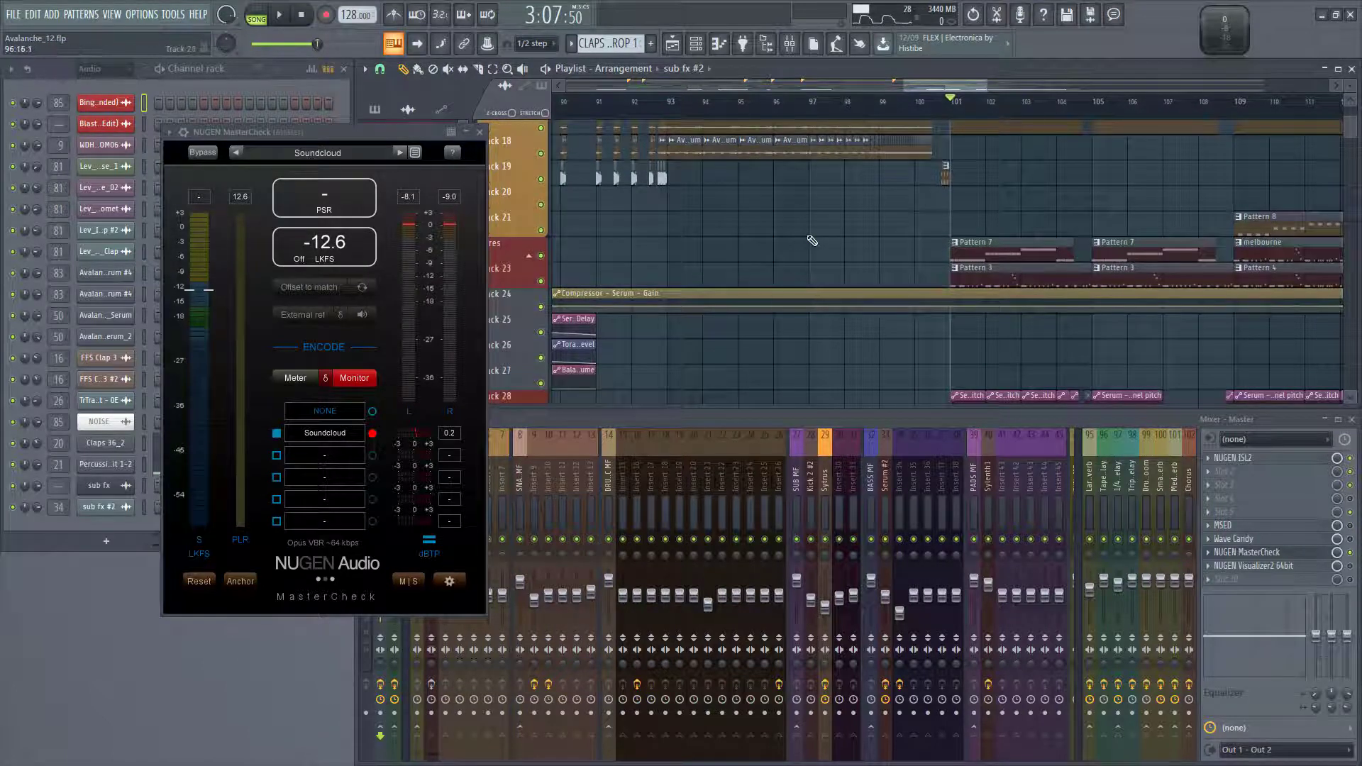
key(space)
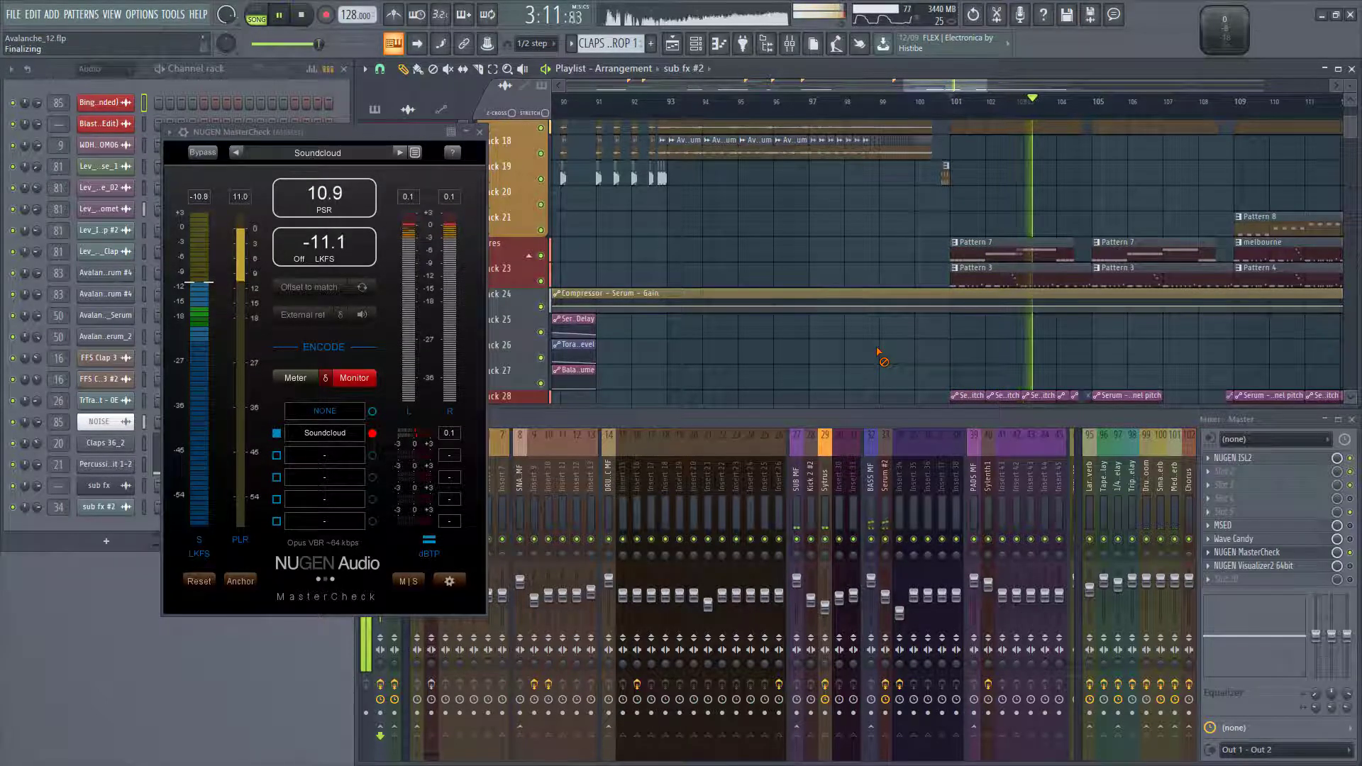
Compare true-peak levels during the drop by alternating between NONE and the Soundcloud codec, resetting the peak readings in between
click(373, 412)
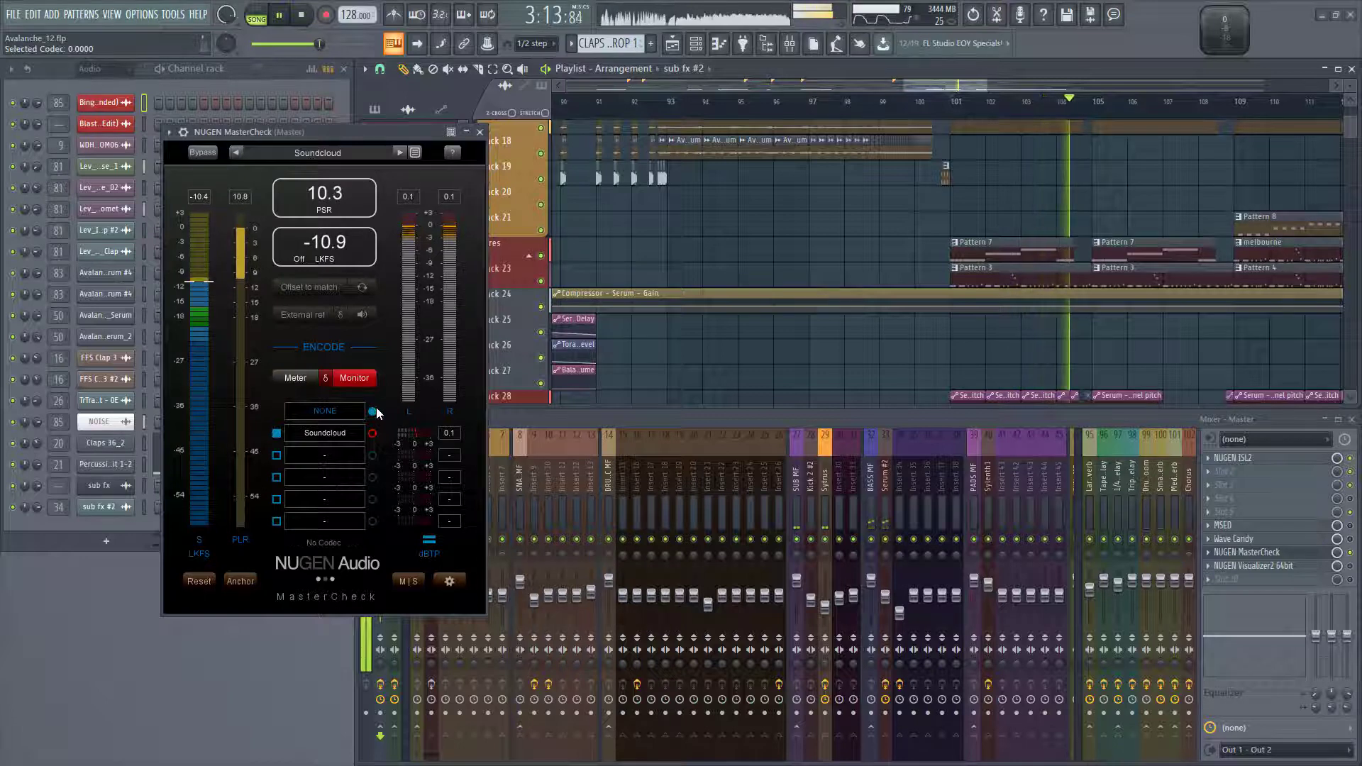
click(408, 199)
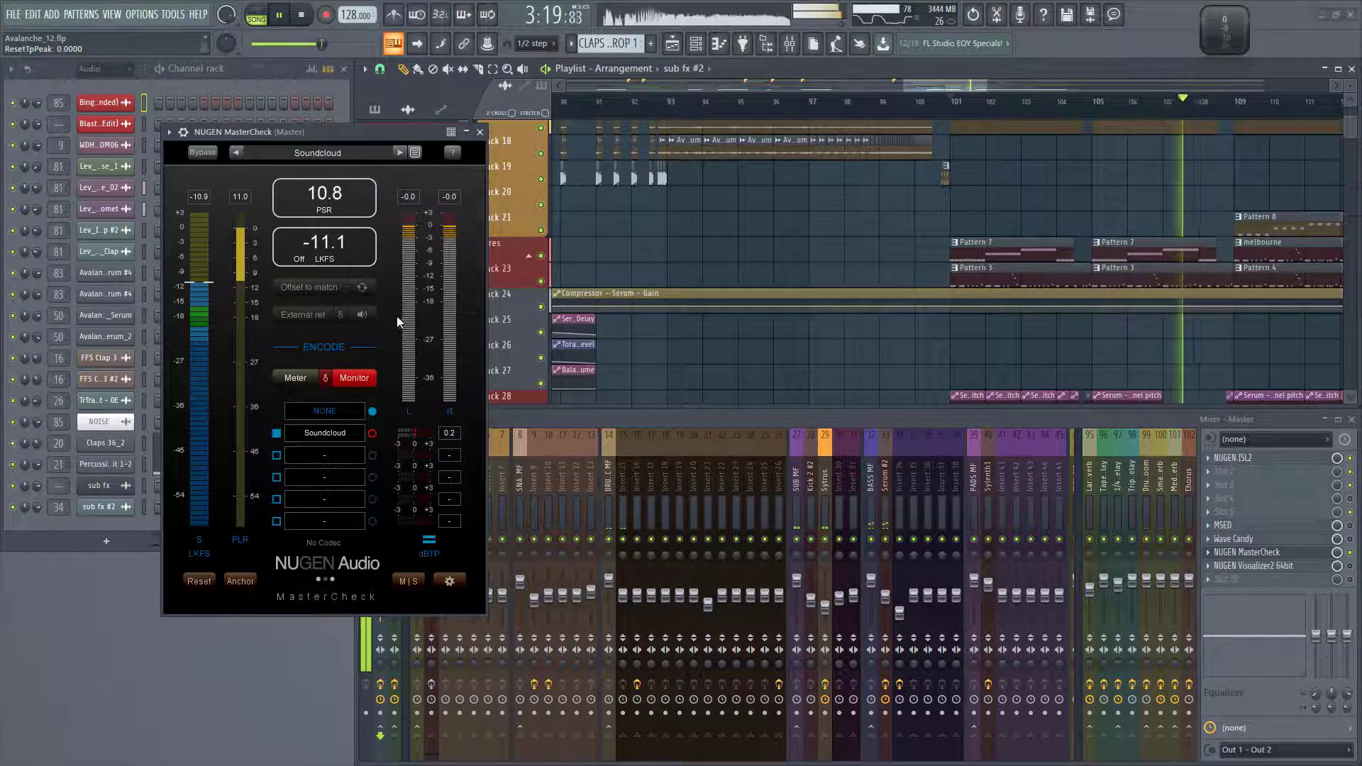
click(371, 432)
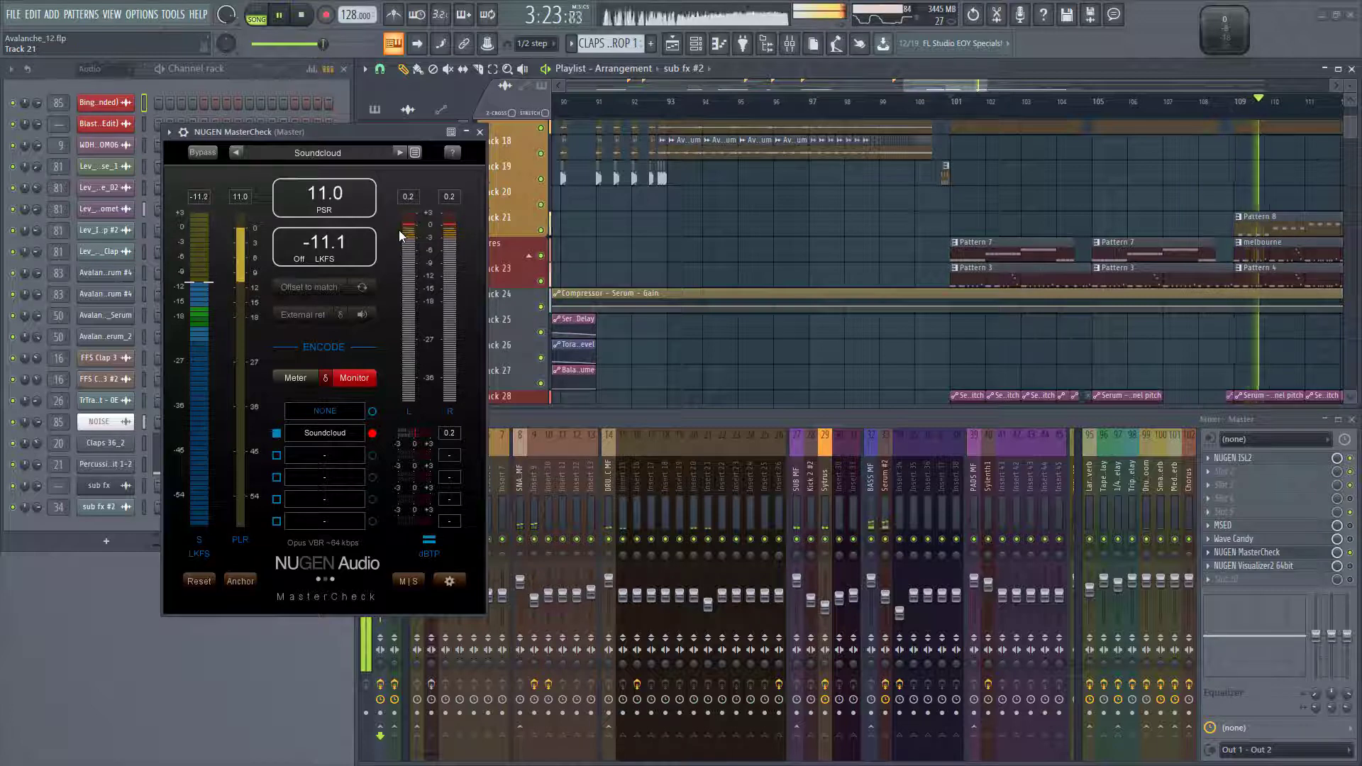
click(372, 410)
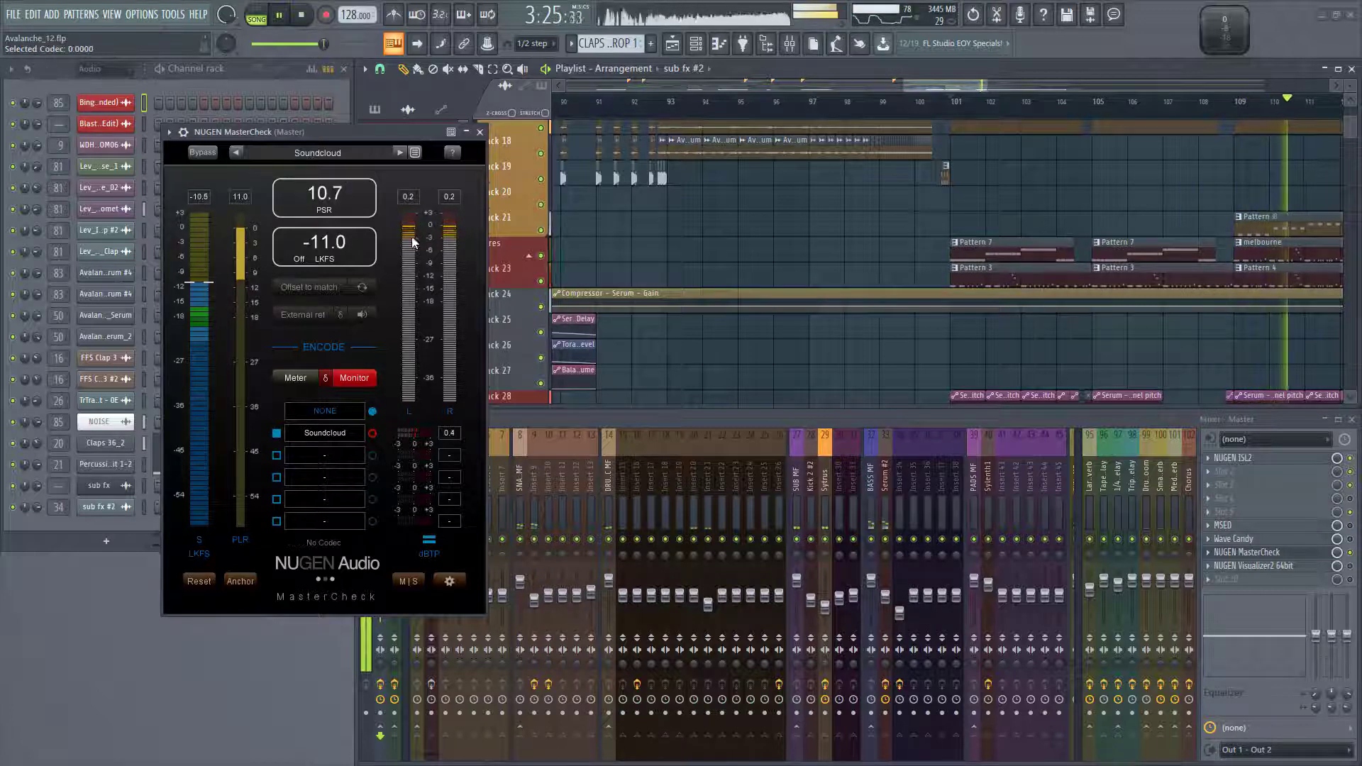
click(409, 197)
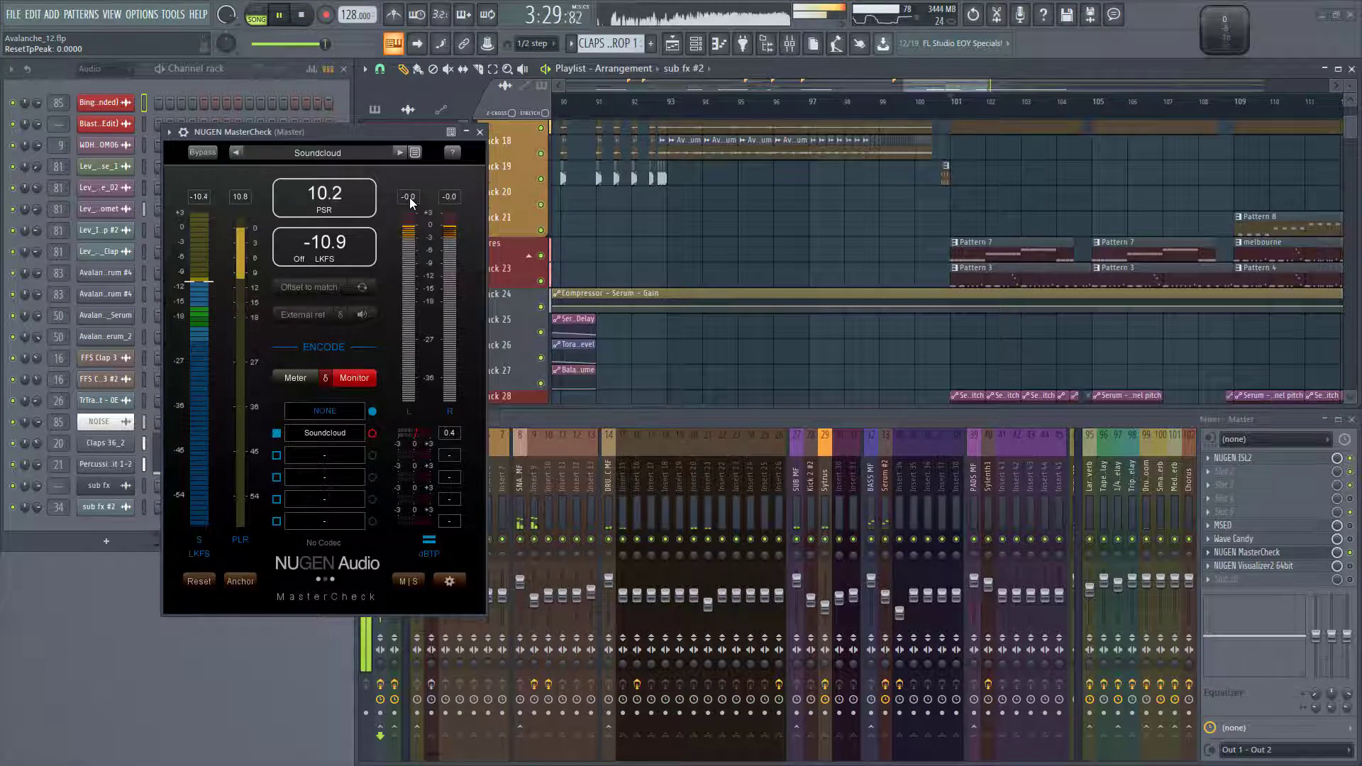
click(371, 433)
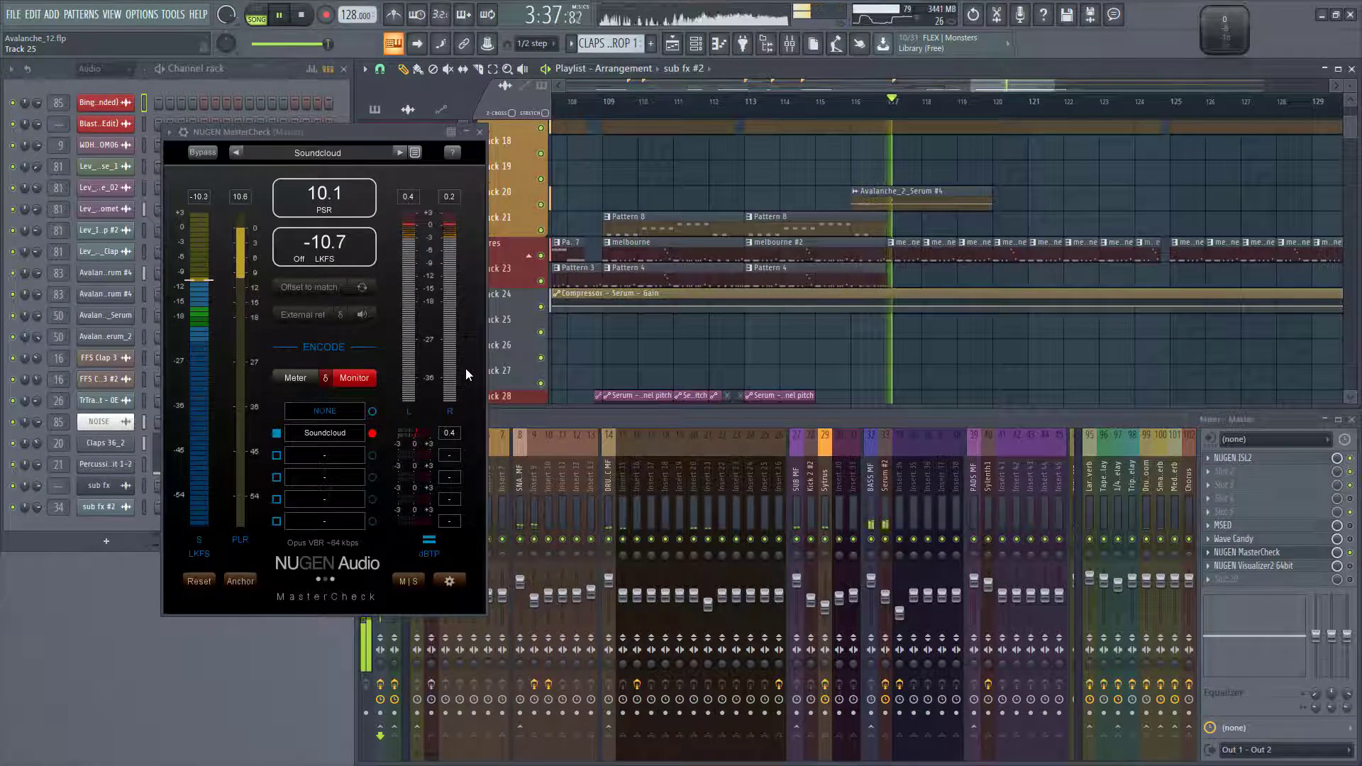
Stop playback and set the ISL2 limiter's true-peak limit to 0.5 dBTP
key(space)
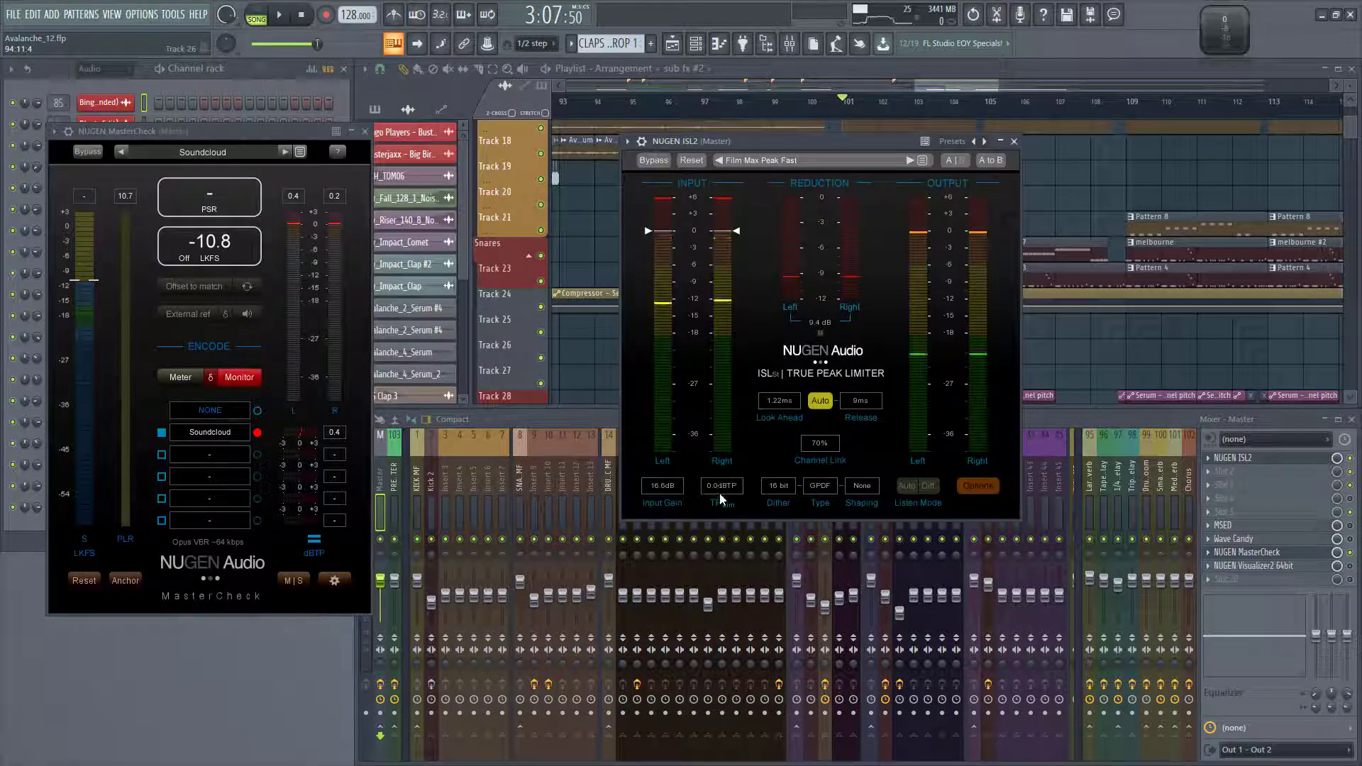
click(717, 485)
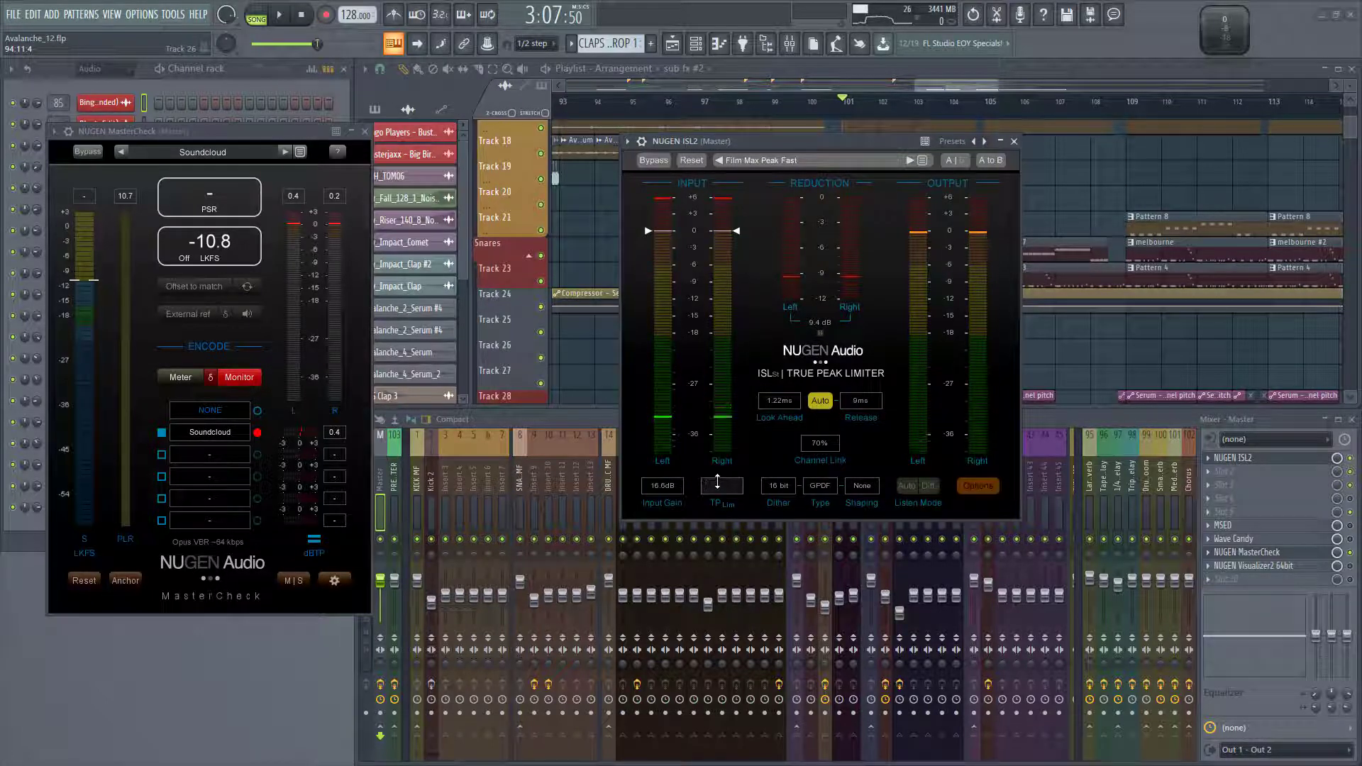
text(0)
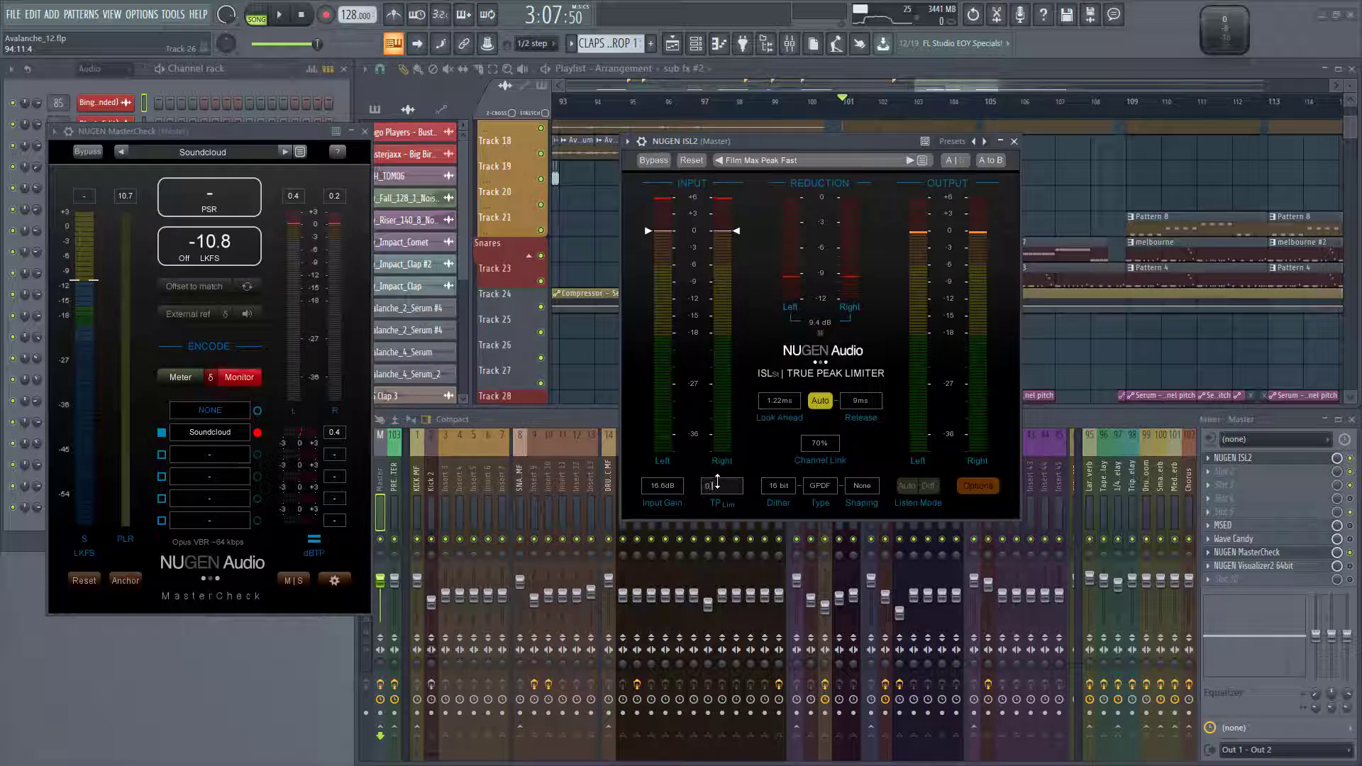
text(.5)
key(Return)
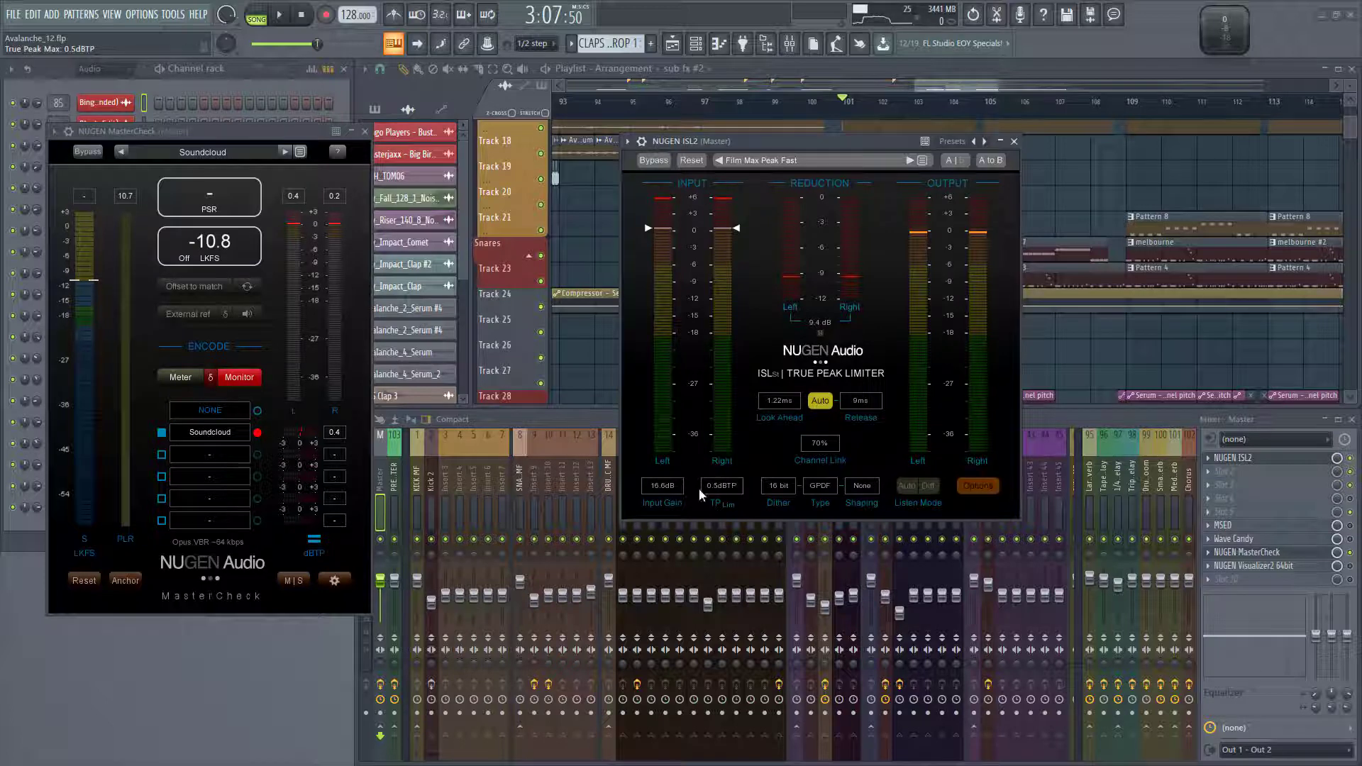
Set the true-peak limit of the ISL2 limiter on the master to -0.5 dBTP
click(708, 487)
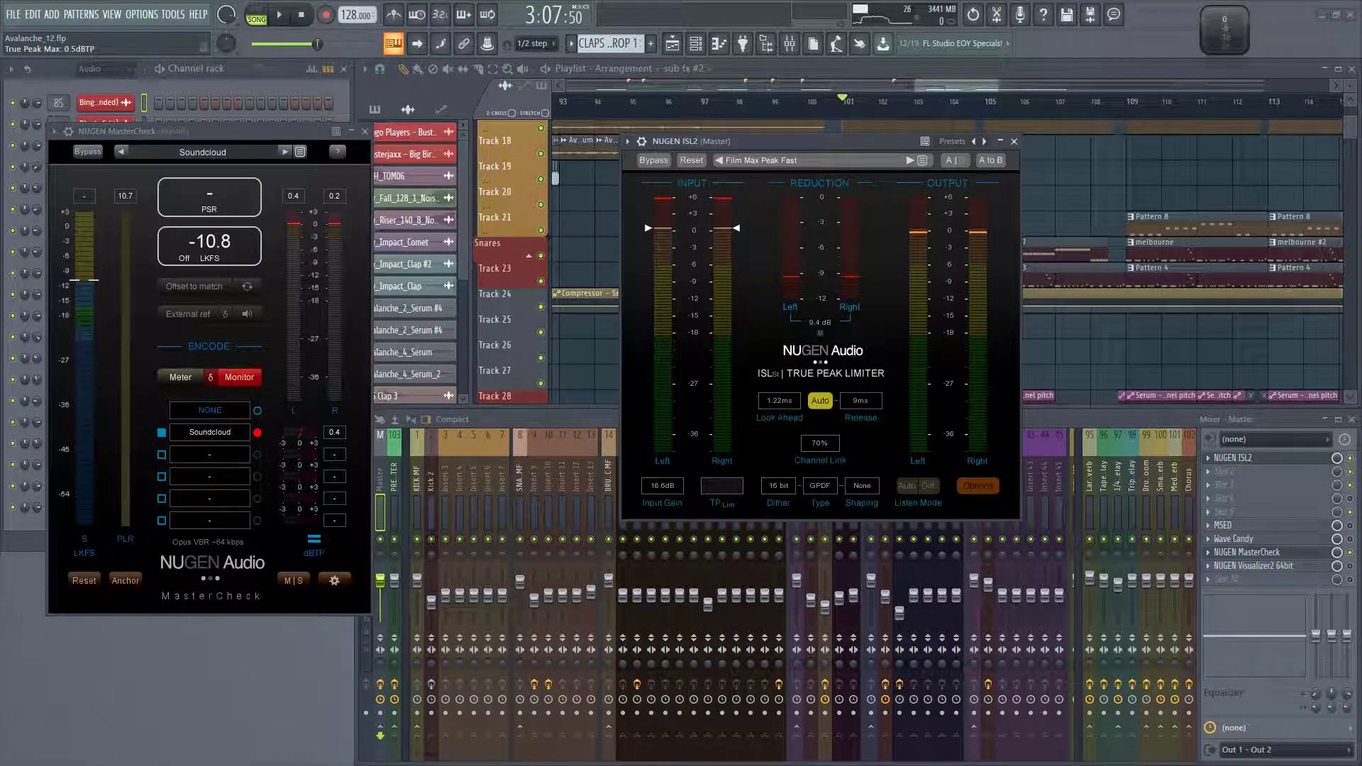
text(-0.5)
key(Return)
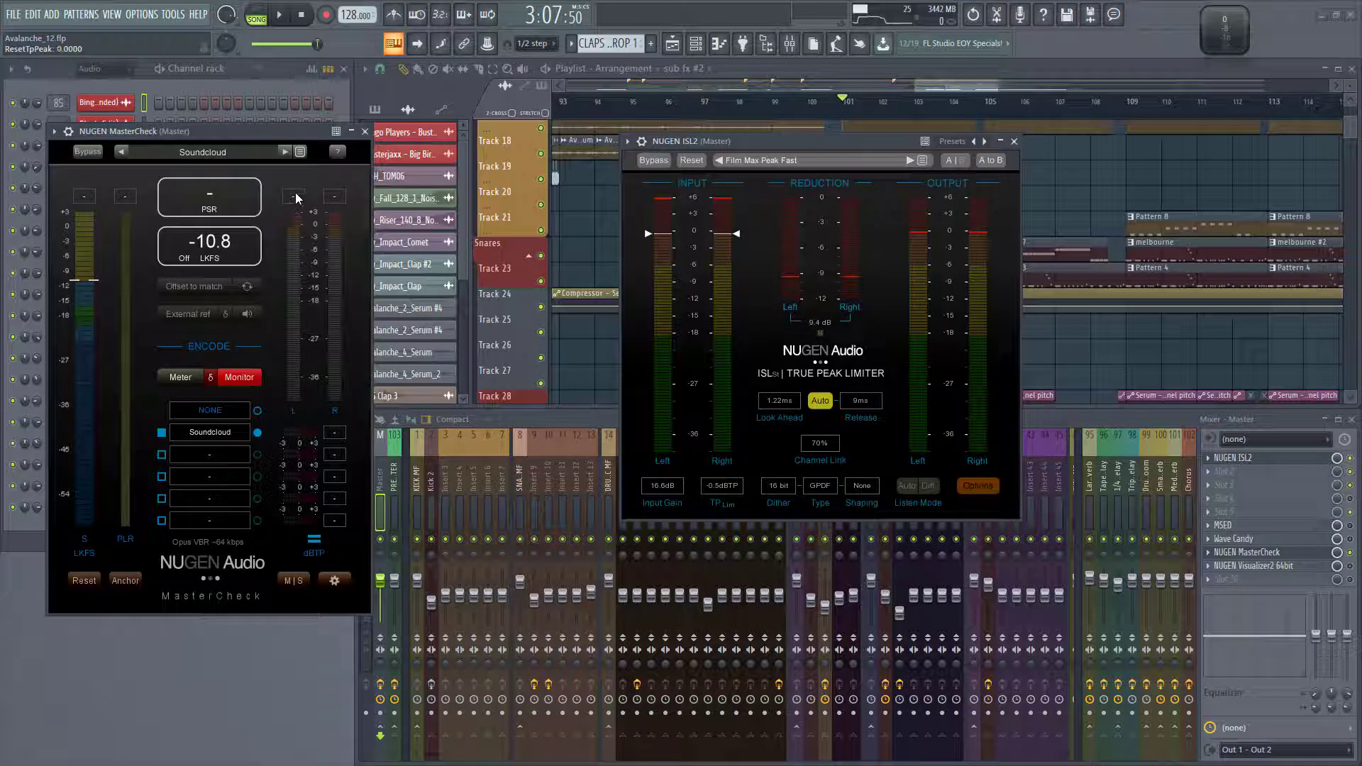
Play the drop from bar 101 through the Soundcloud codec with the MasterCheck and ISL2 windows arranged side by side
drag(268, 133, 418, 144)
key(space)
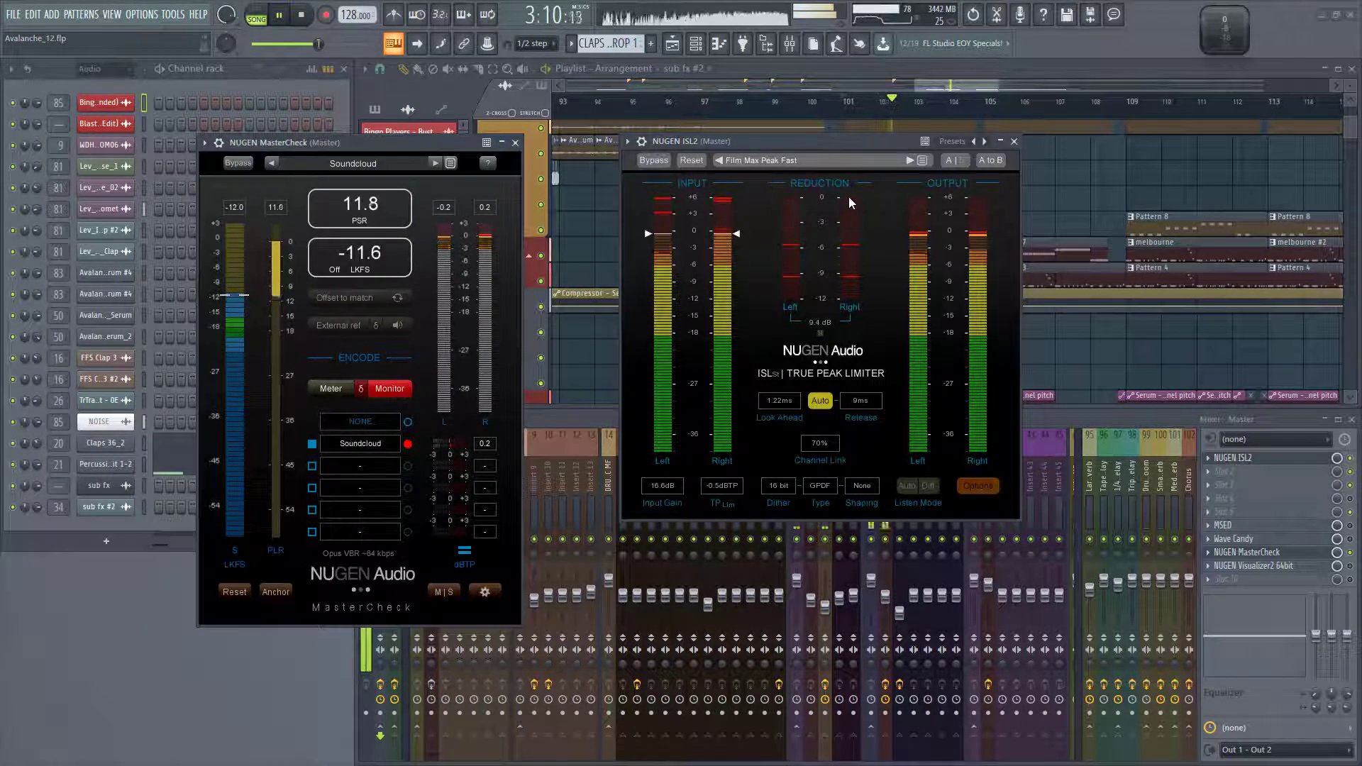
drag(830, 145, 790, 212)
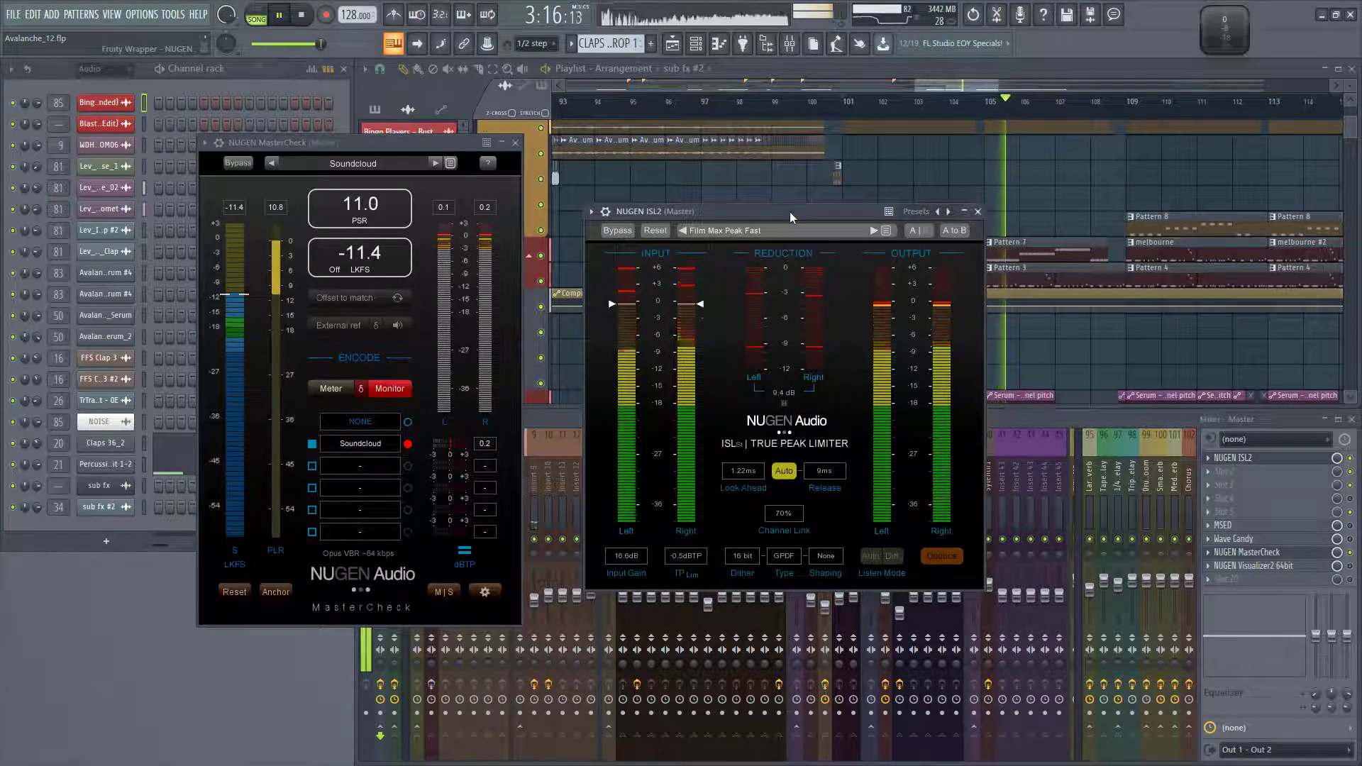
drag(448, 143, 488, 151)
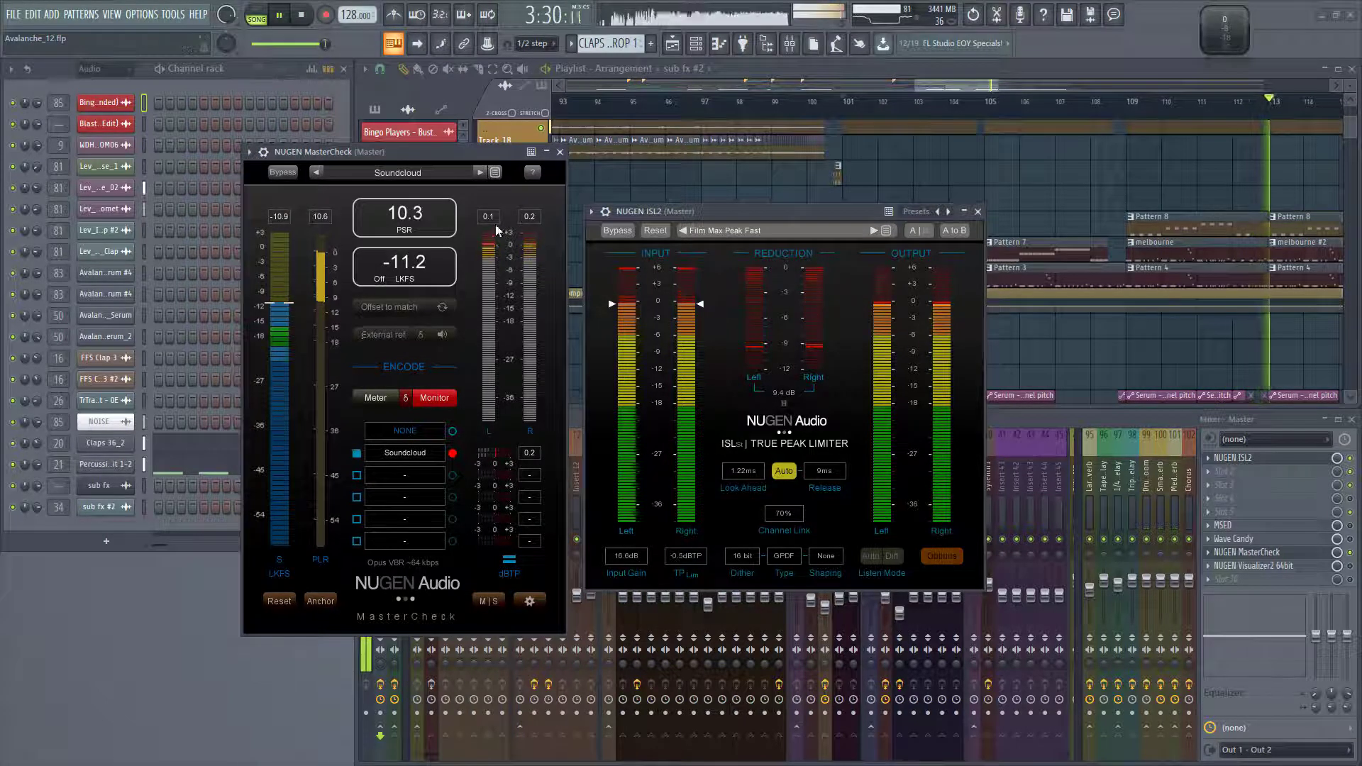
Compare the drop's true peaks with the codec set to NONE and again with Soundcloud, and stop playback
click(451, 431)
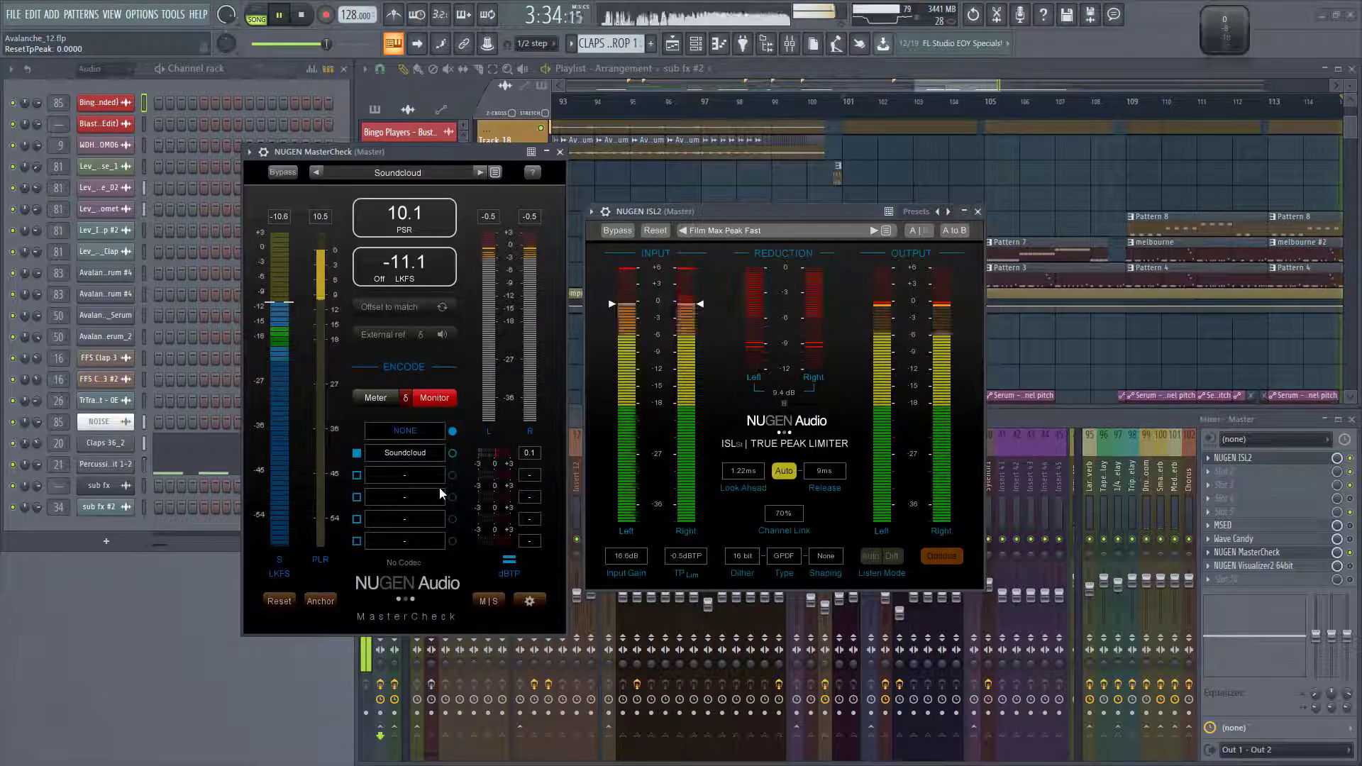
click(452, 454)
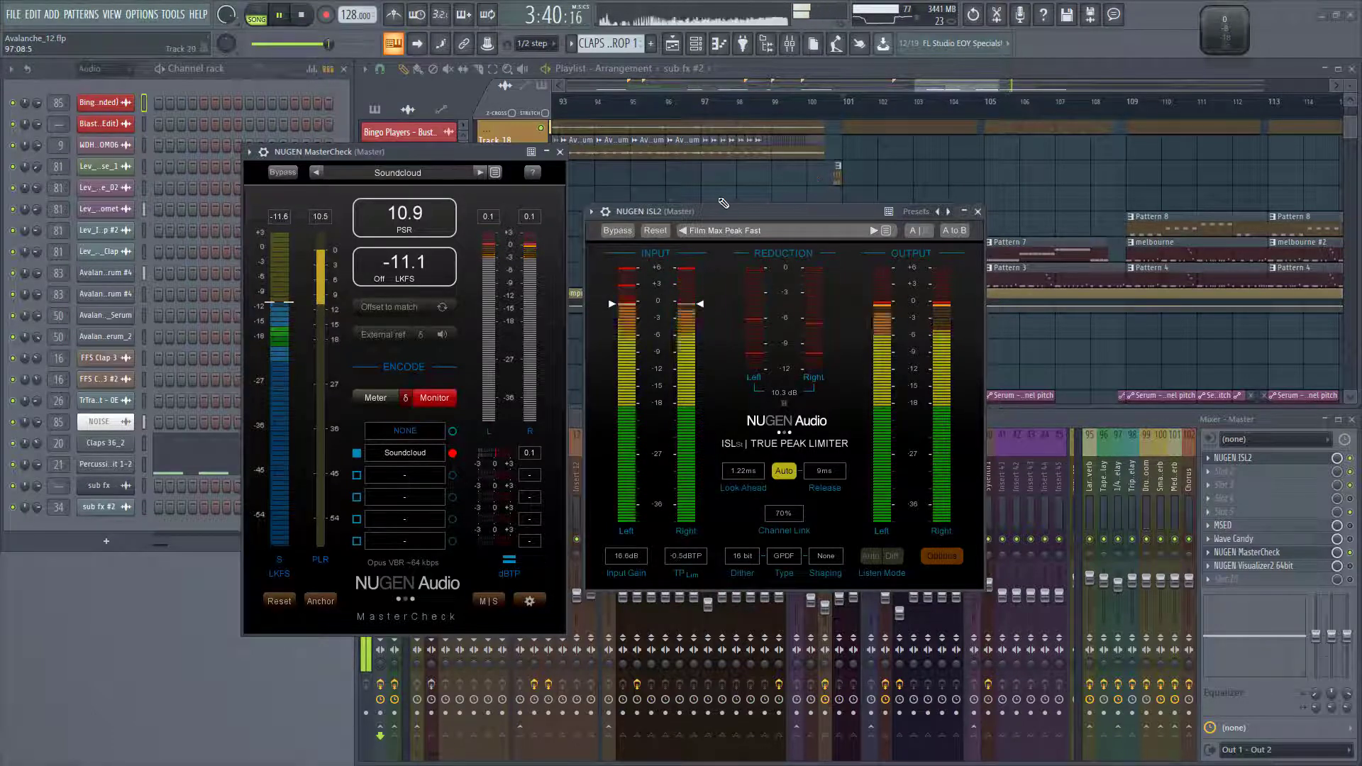
key(space)
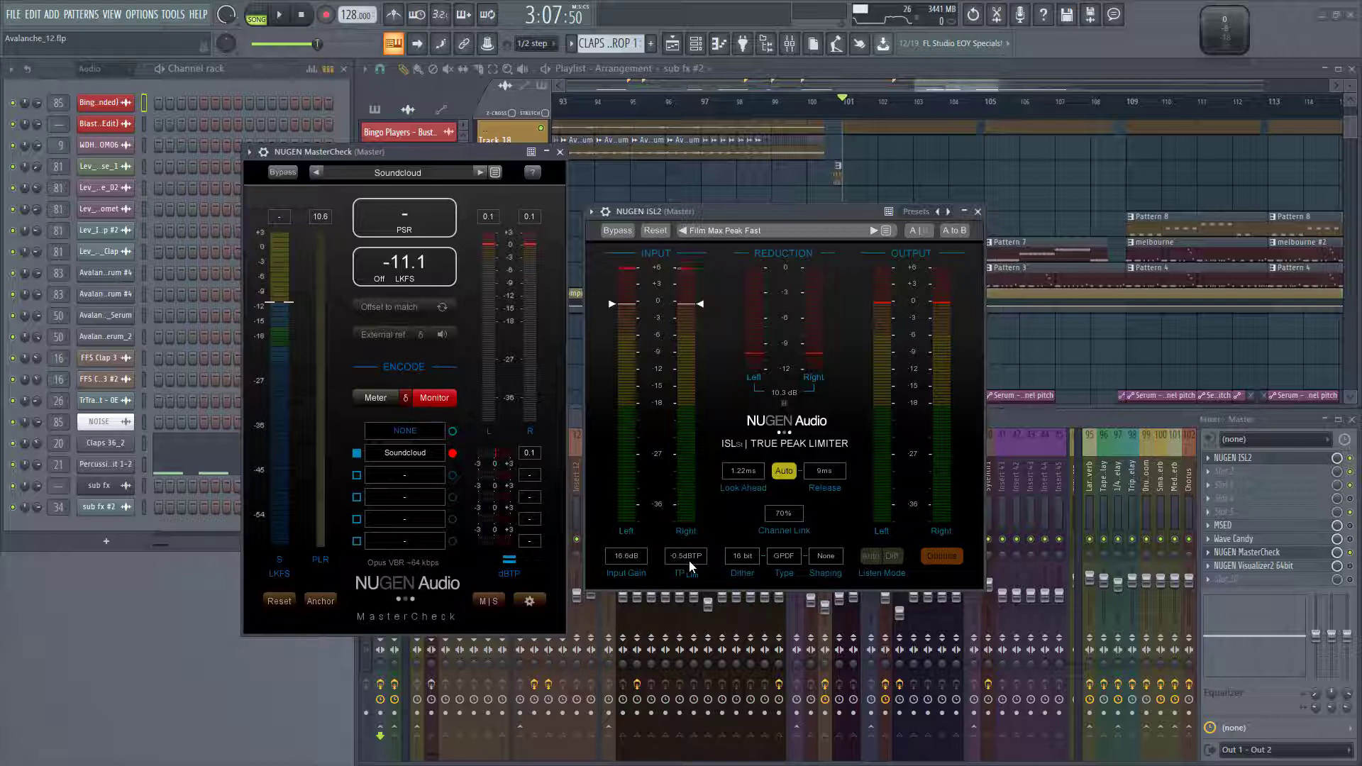
Close the ISL2 limiter, move MasterCheck aside, and play the Soundcloud codec's delta signal from bar 101
click(978, 212)
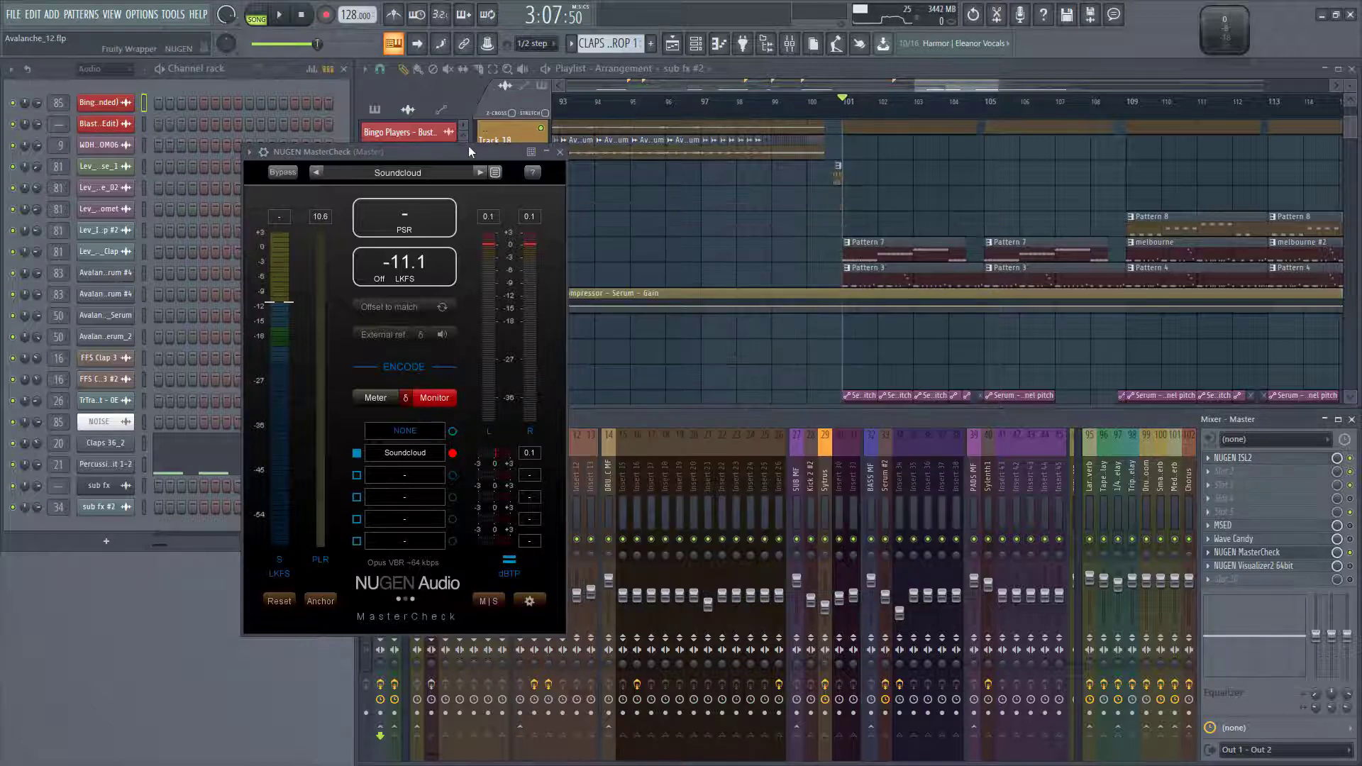
drag(468, 149, 262, 198)
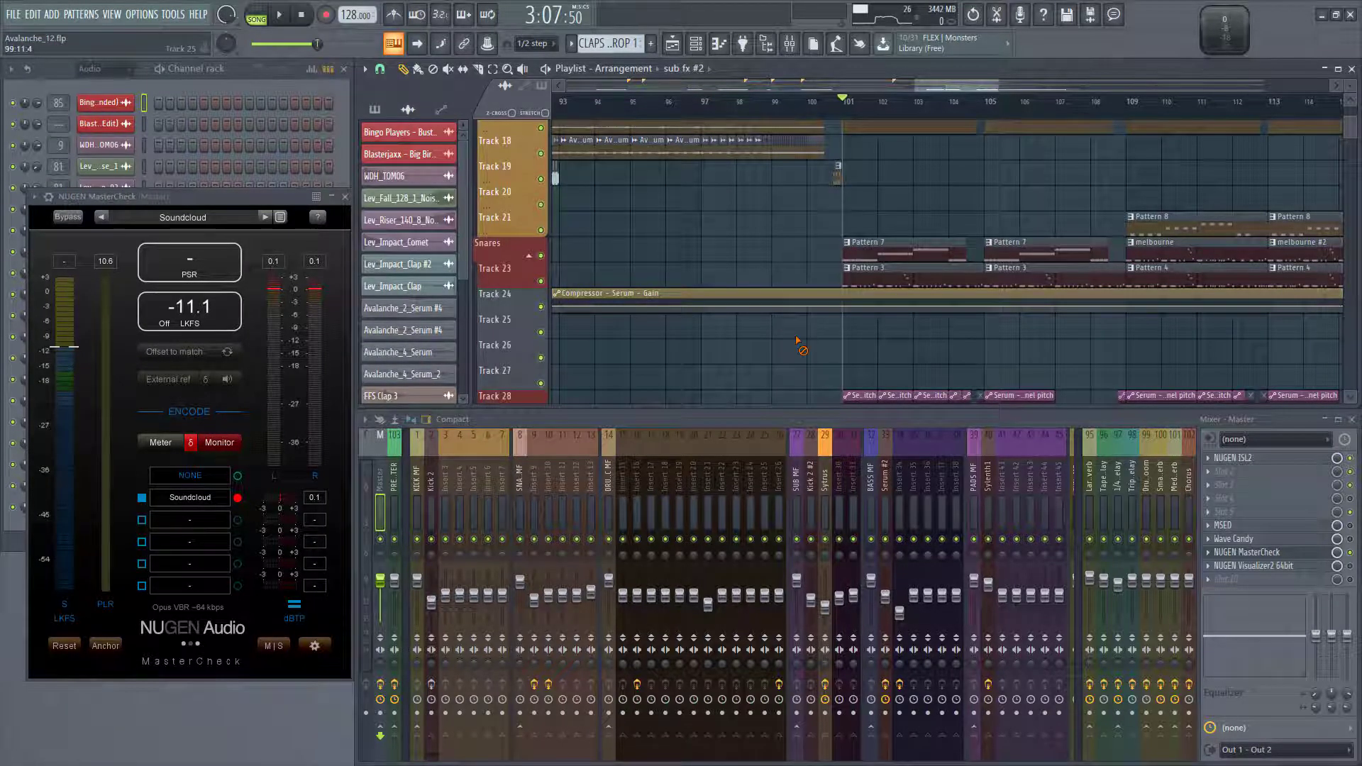
key(space)
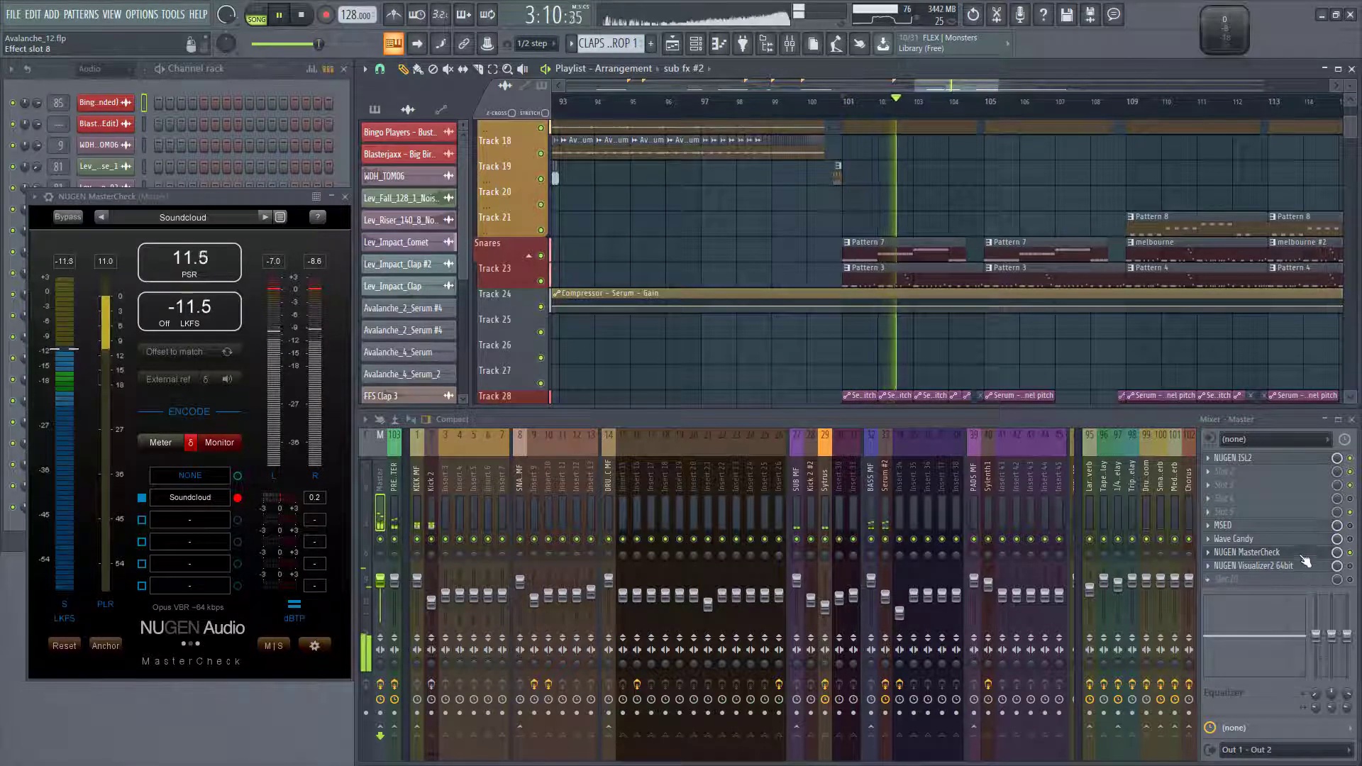
Open NUGEN Visualizer2 on the master beside MasterCheck to examine the delta signal, and stop playback
click(1252, 565)
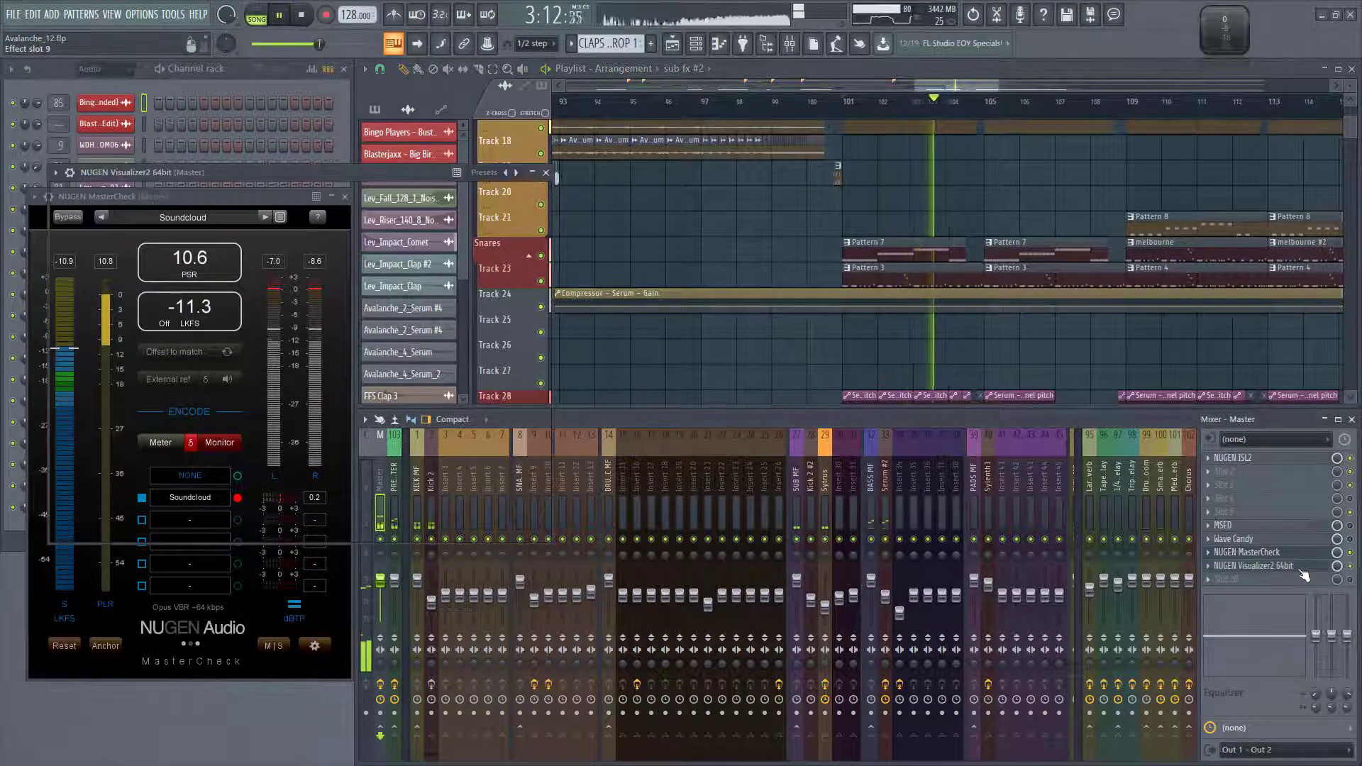
drag(334, 175, 832, 305)
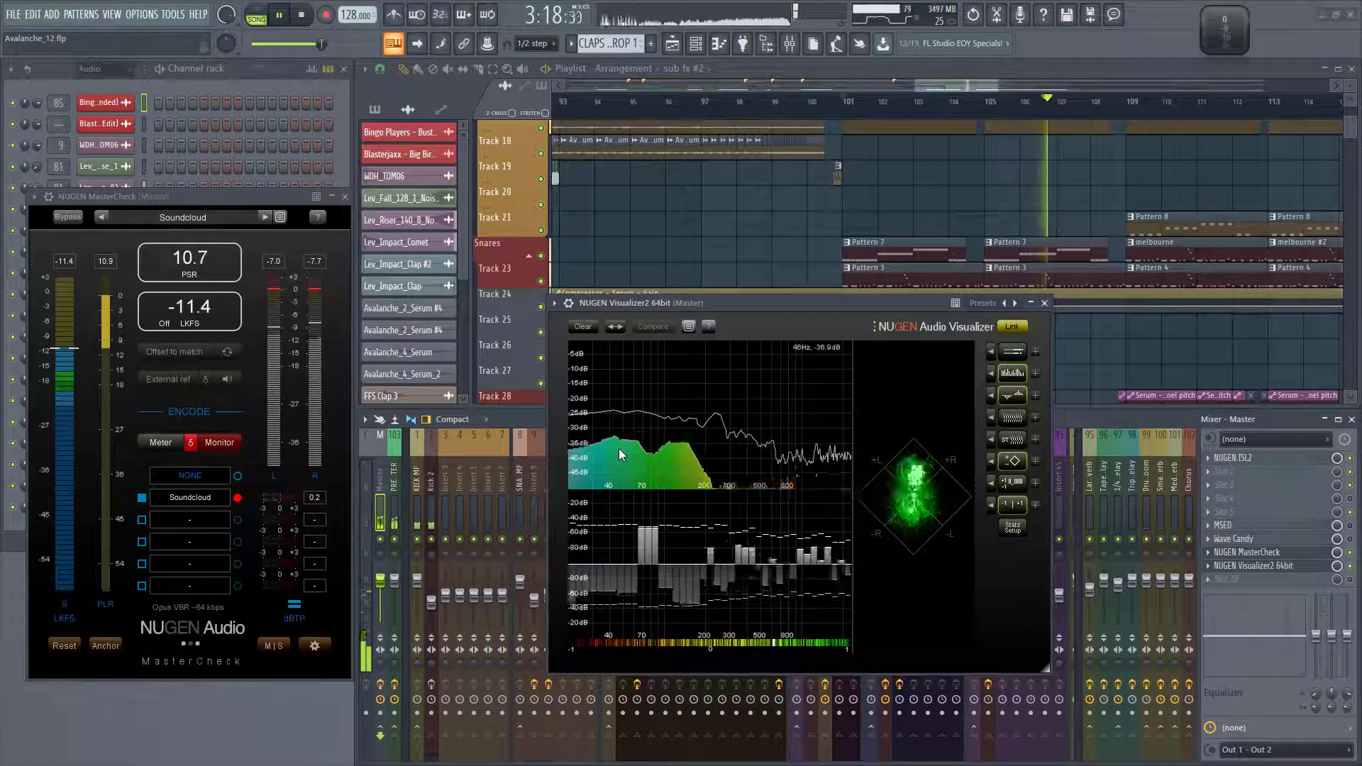
key(space)
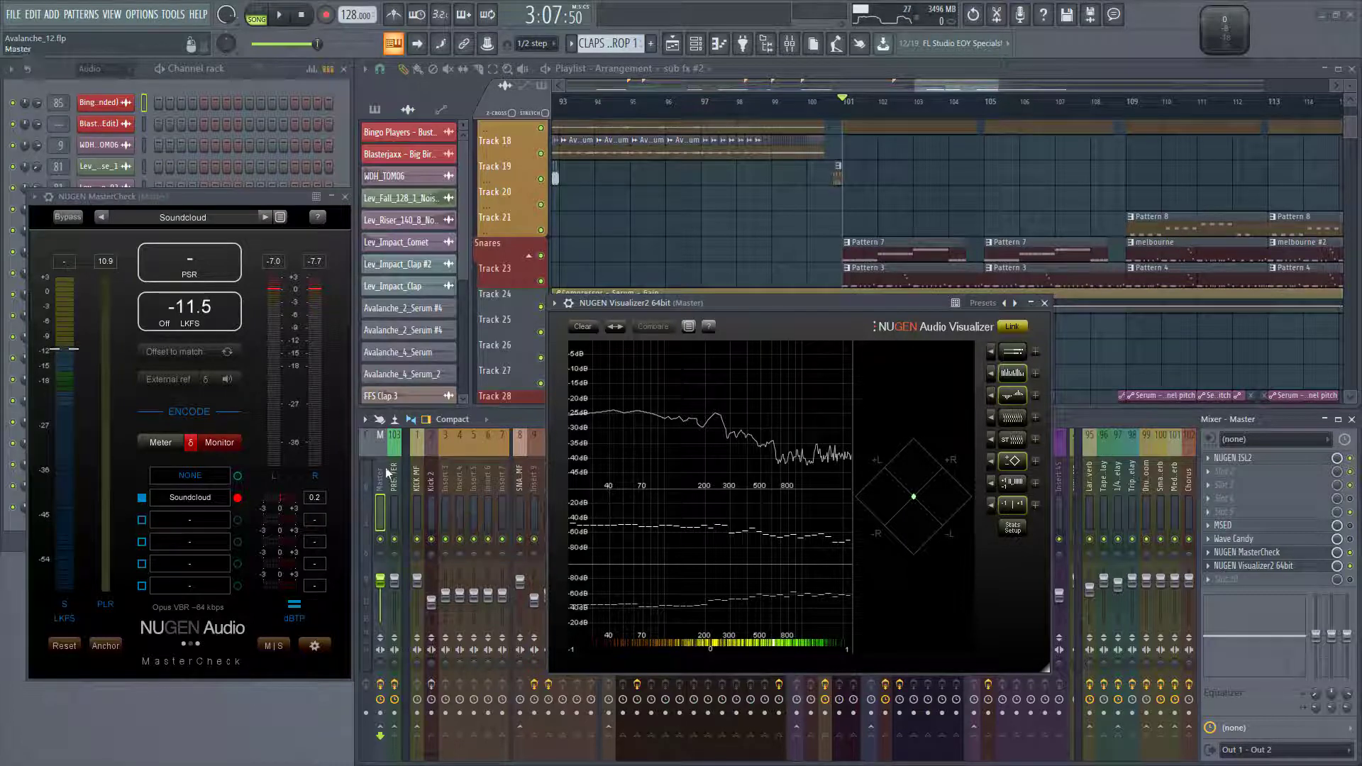
Open MSED on the master, arrange it clear of Visualizer2, and briefly play the drop's delta signal
click(1264, 526)
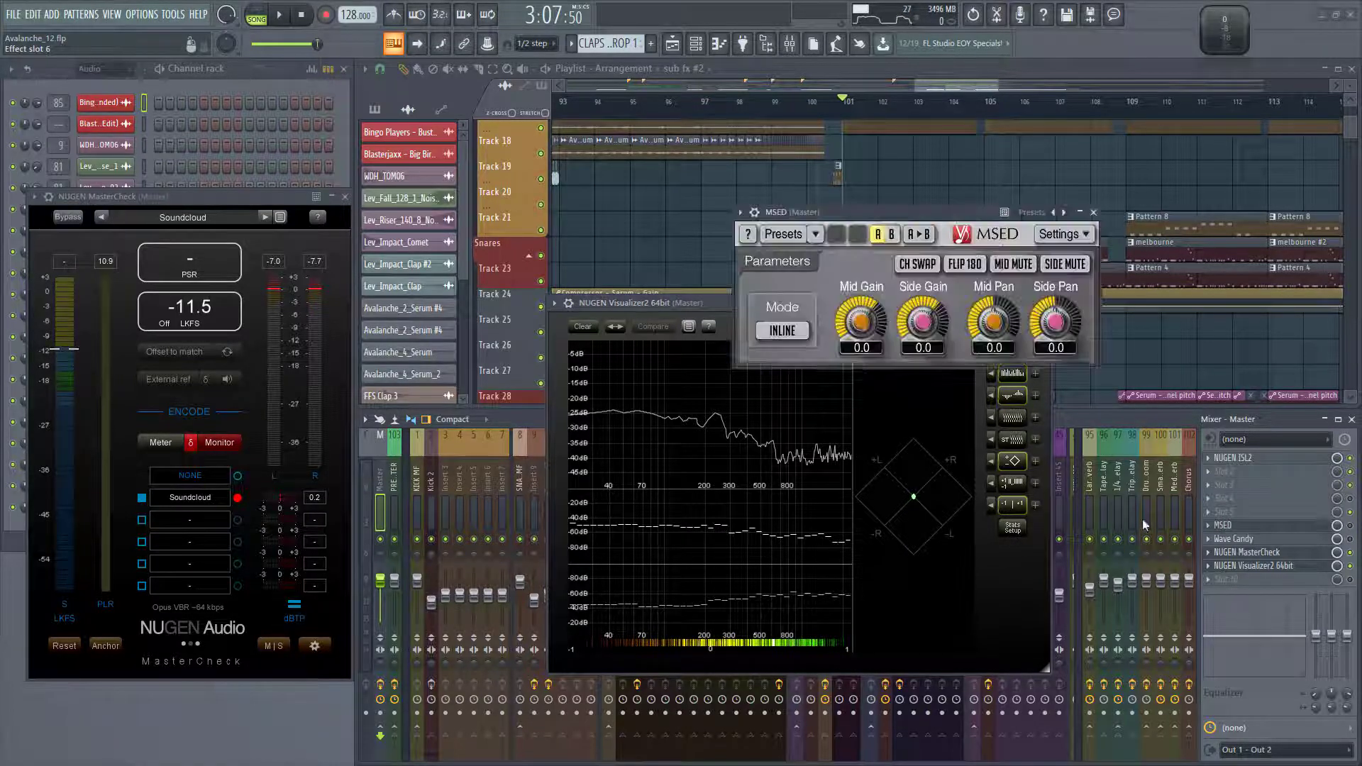
drag(902, 234, 488, 93)
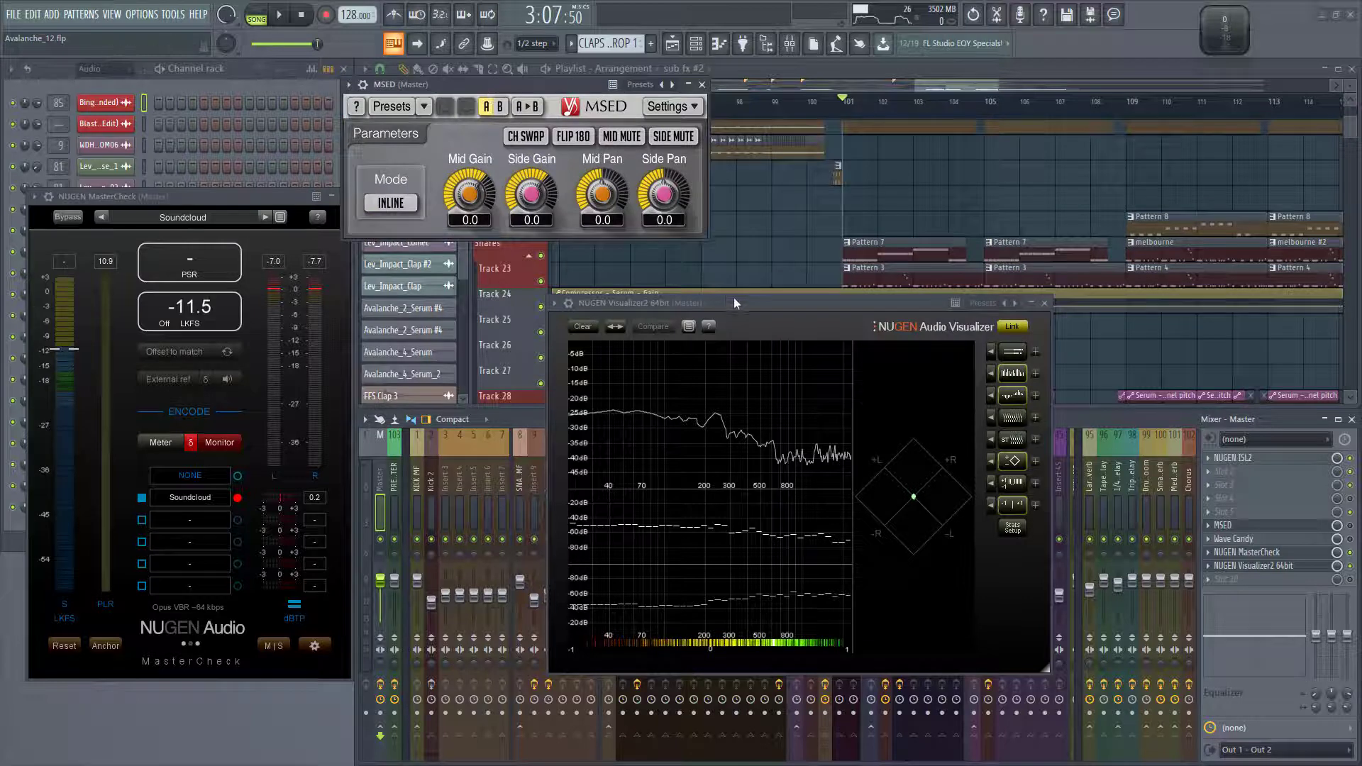
drag(735, 303, 704, 335)
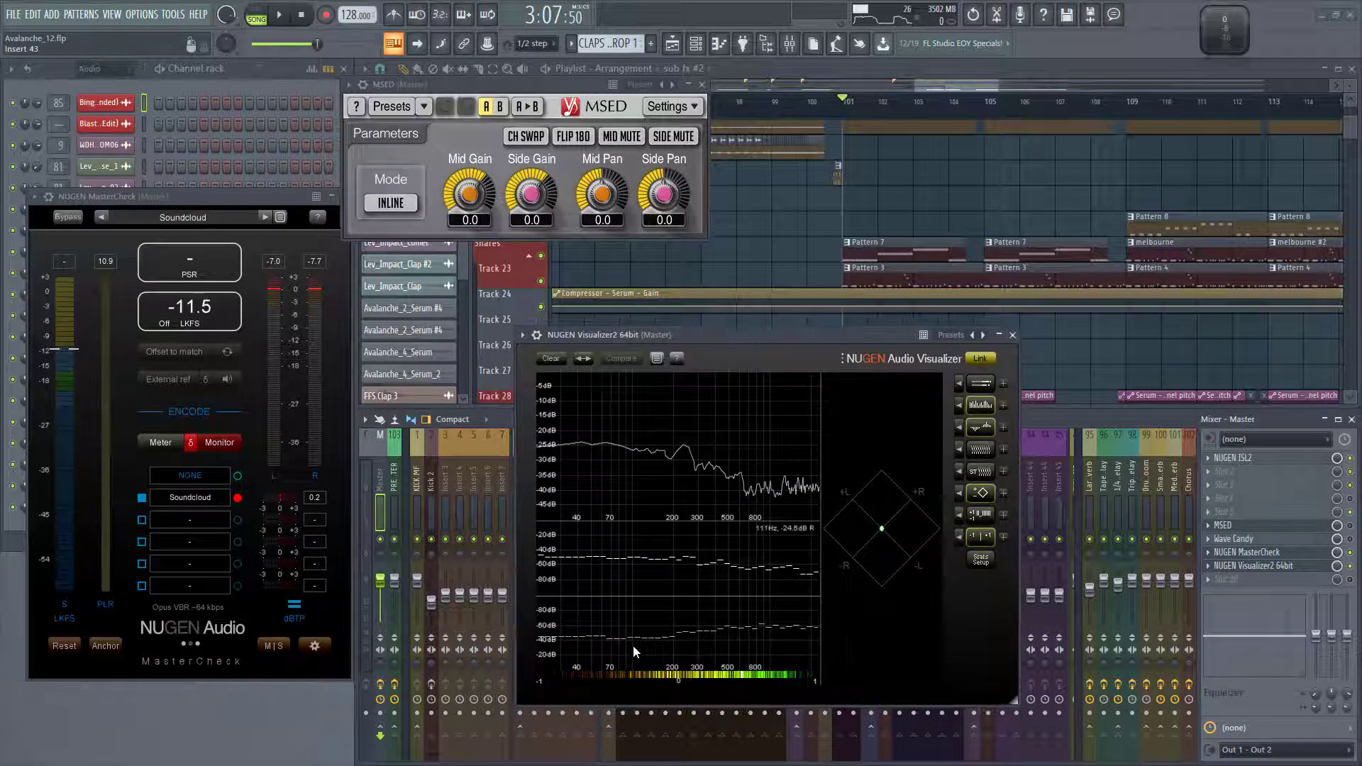
key(space)
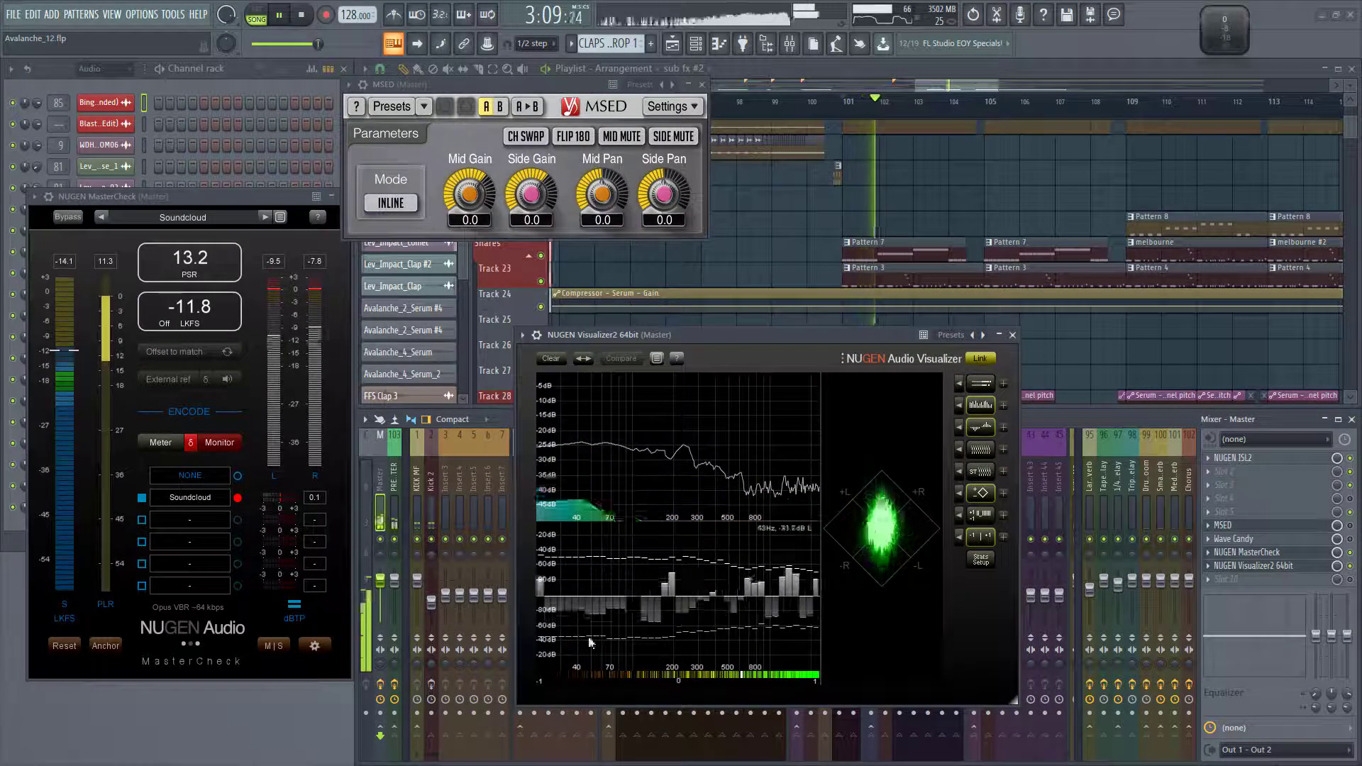
key(space)
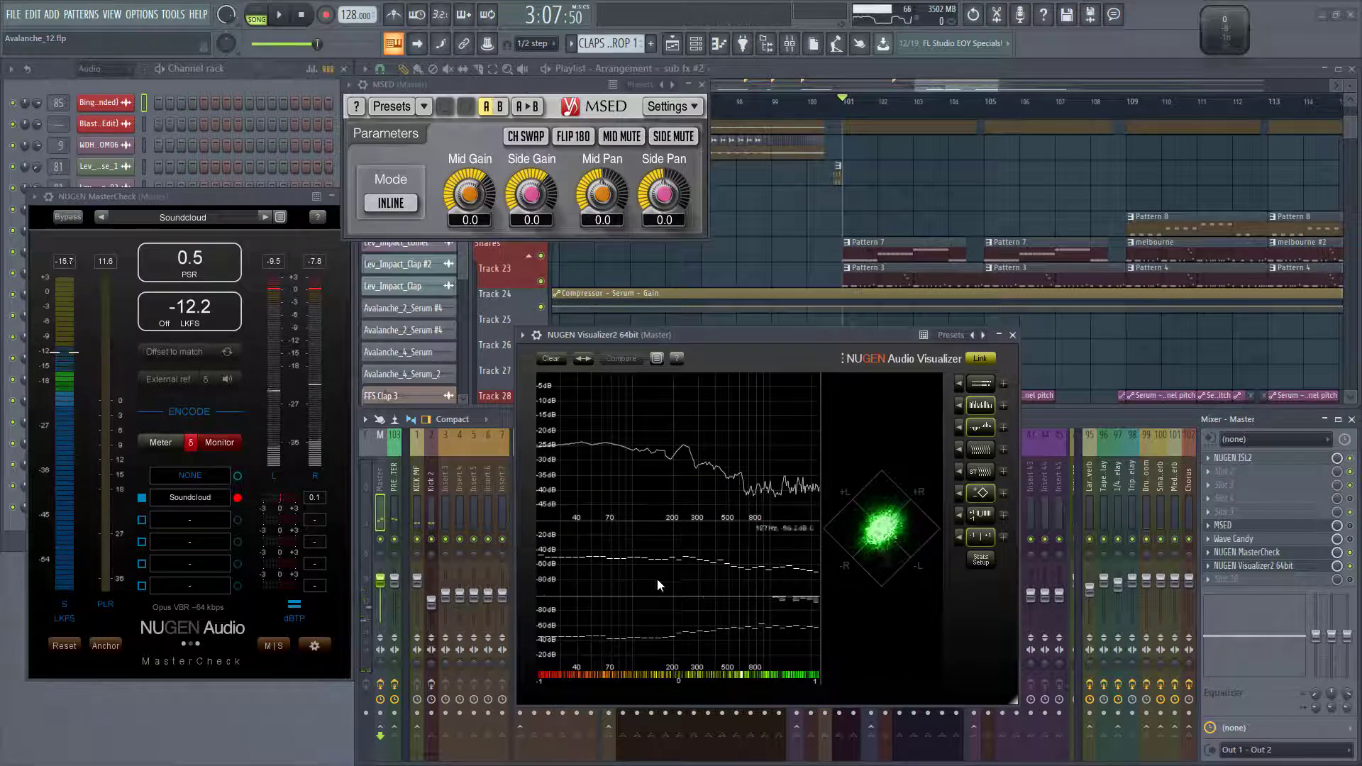
Audition the side signal of the Soundcloud delta over the drop by temporarily muting the mid channel in MSED
click(633, 142)
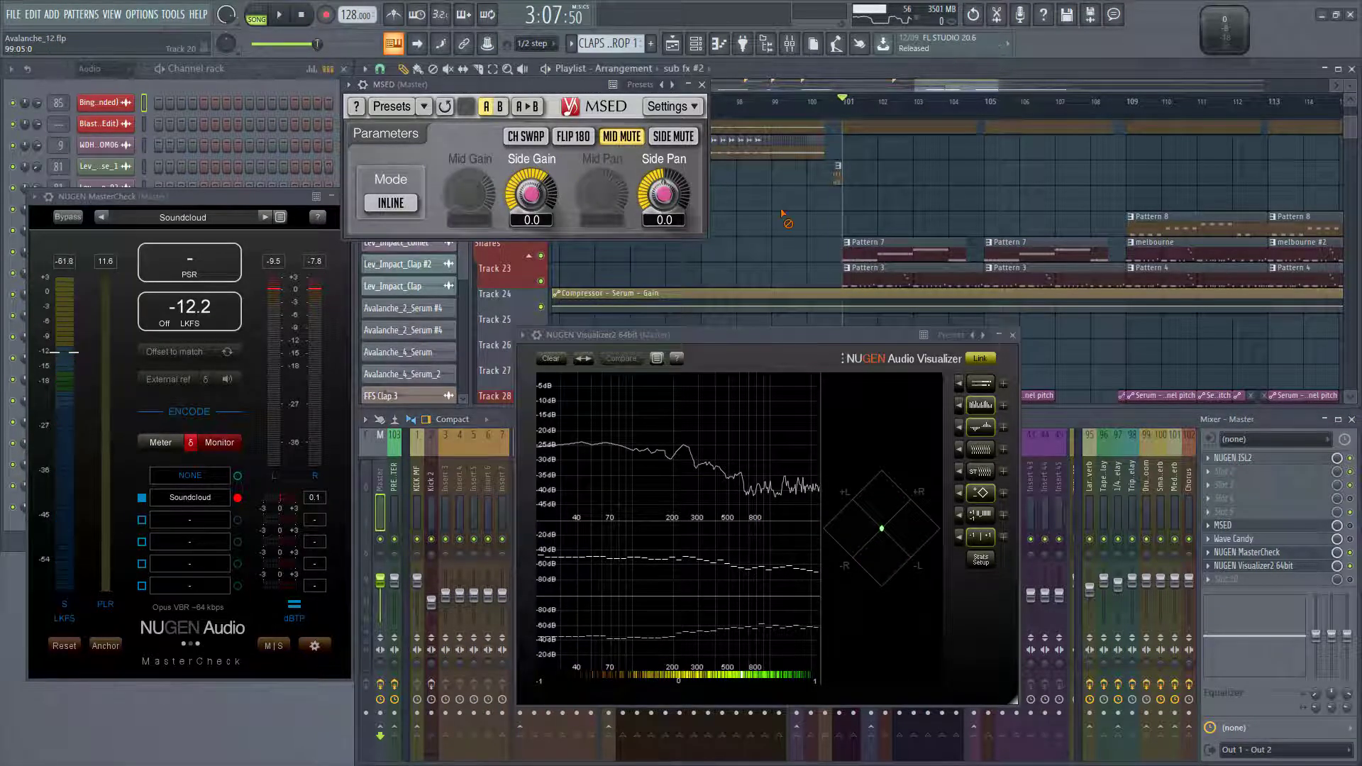
key(space)
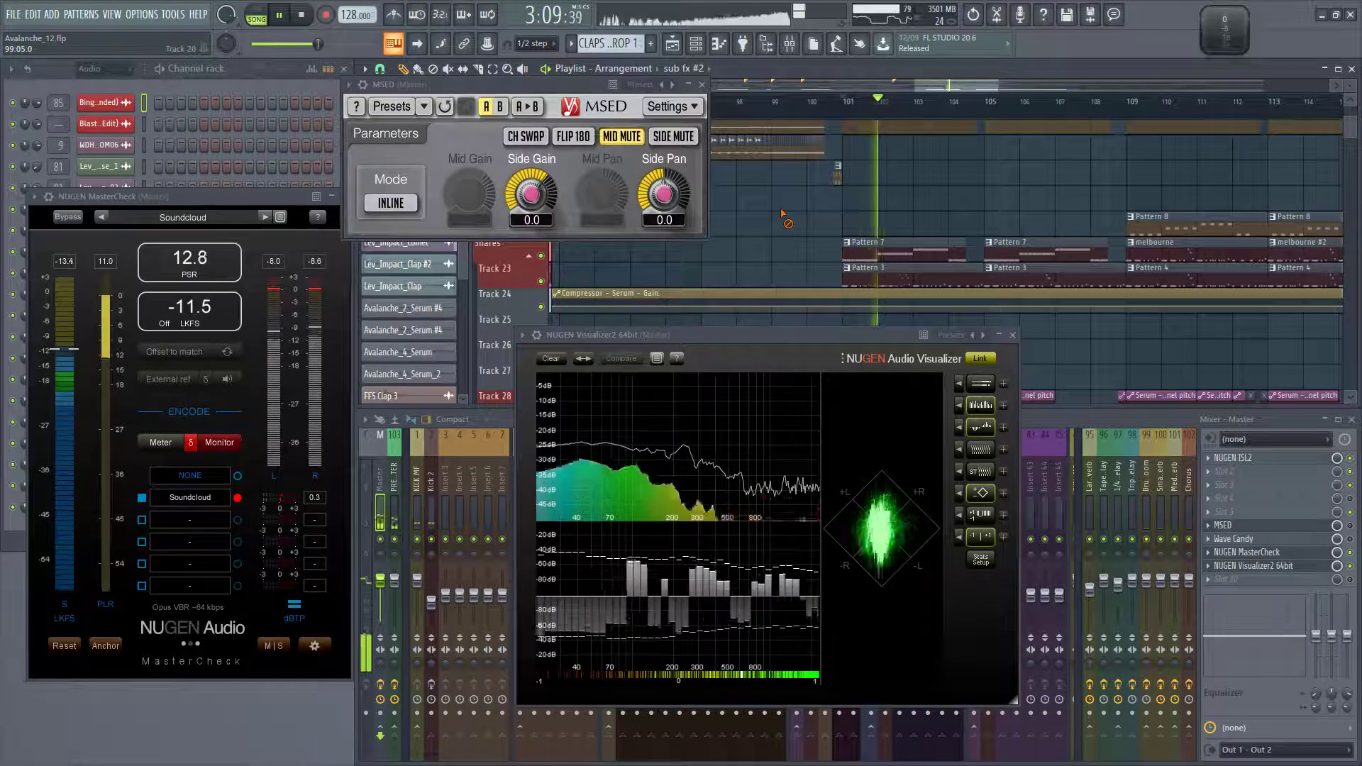
key(space)
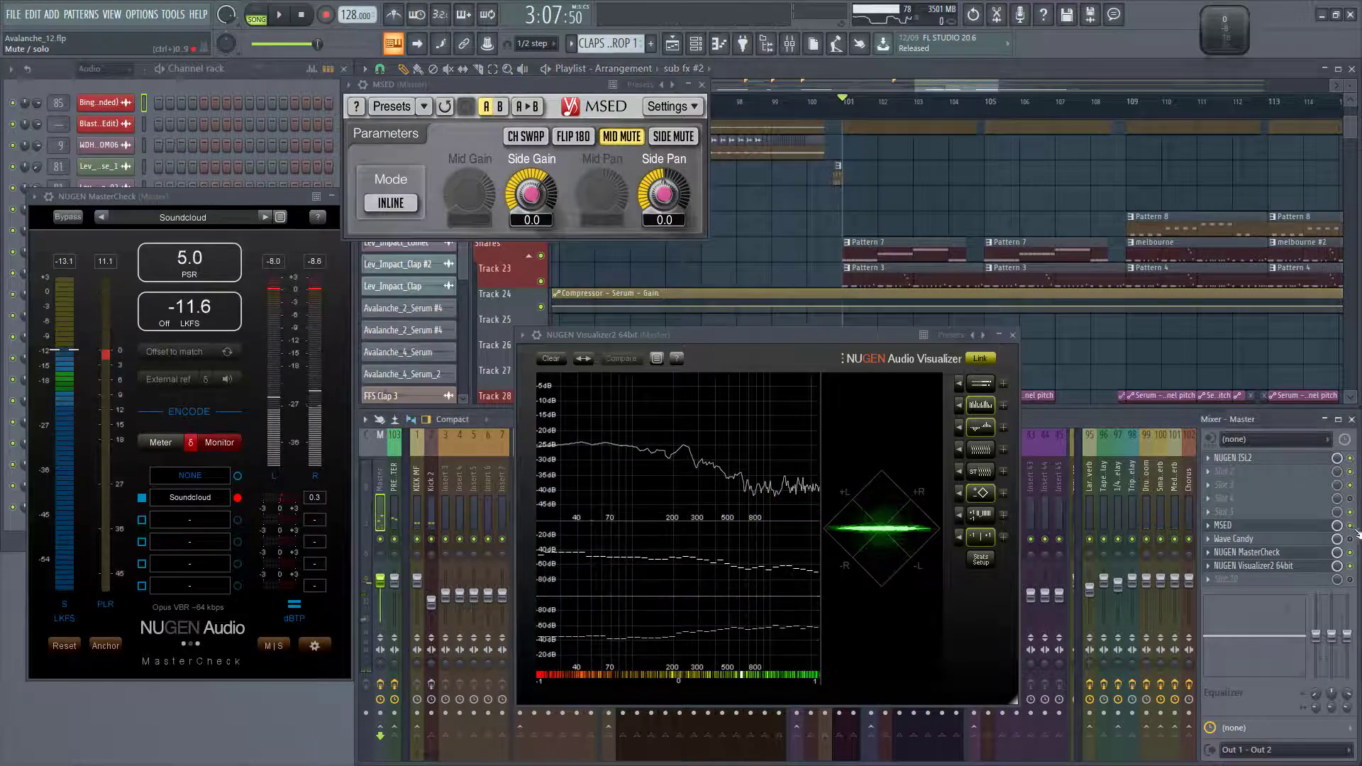
key(space)
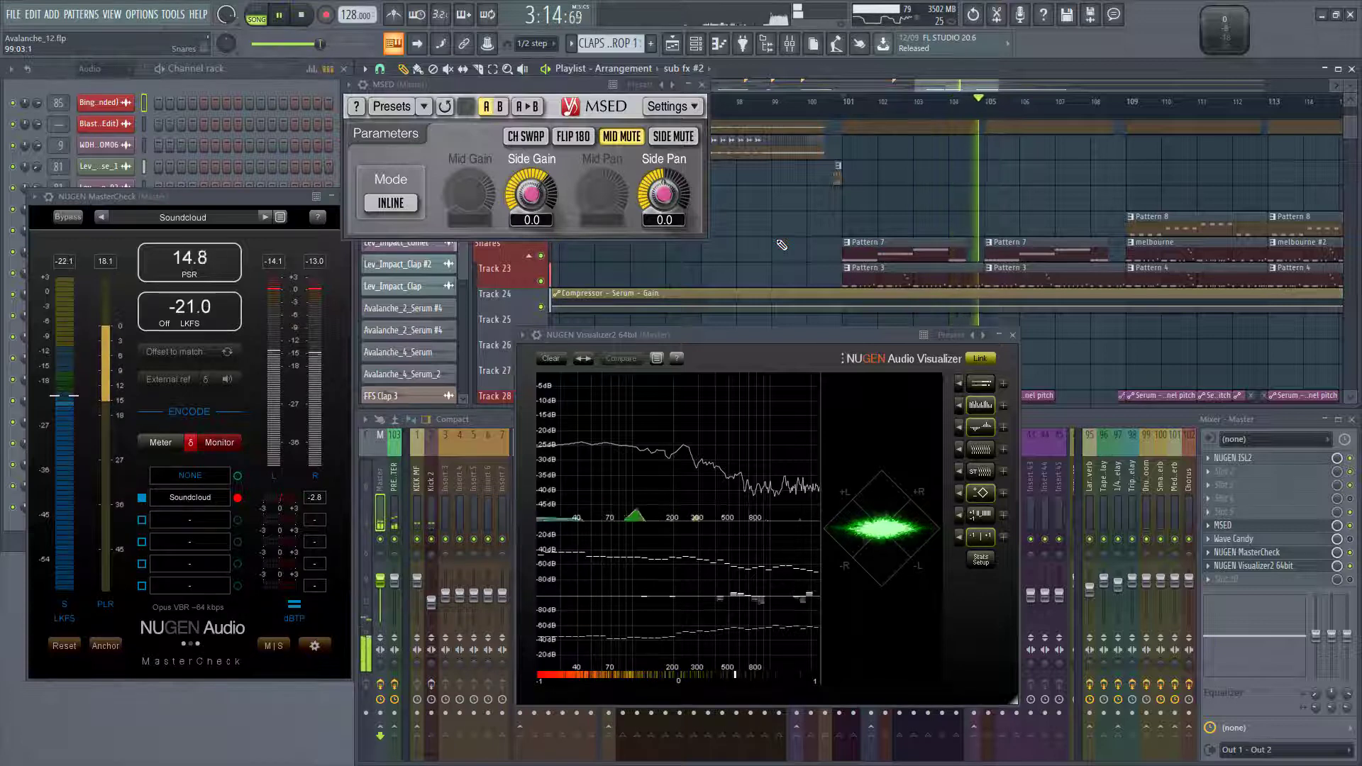
key(space)
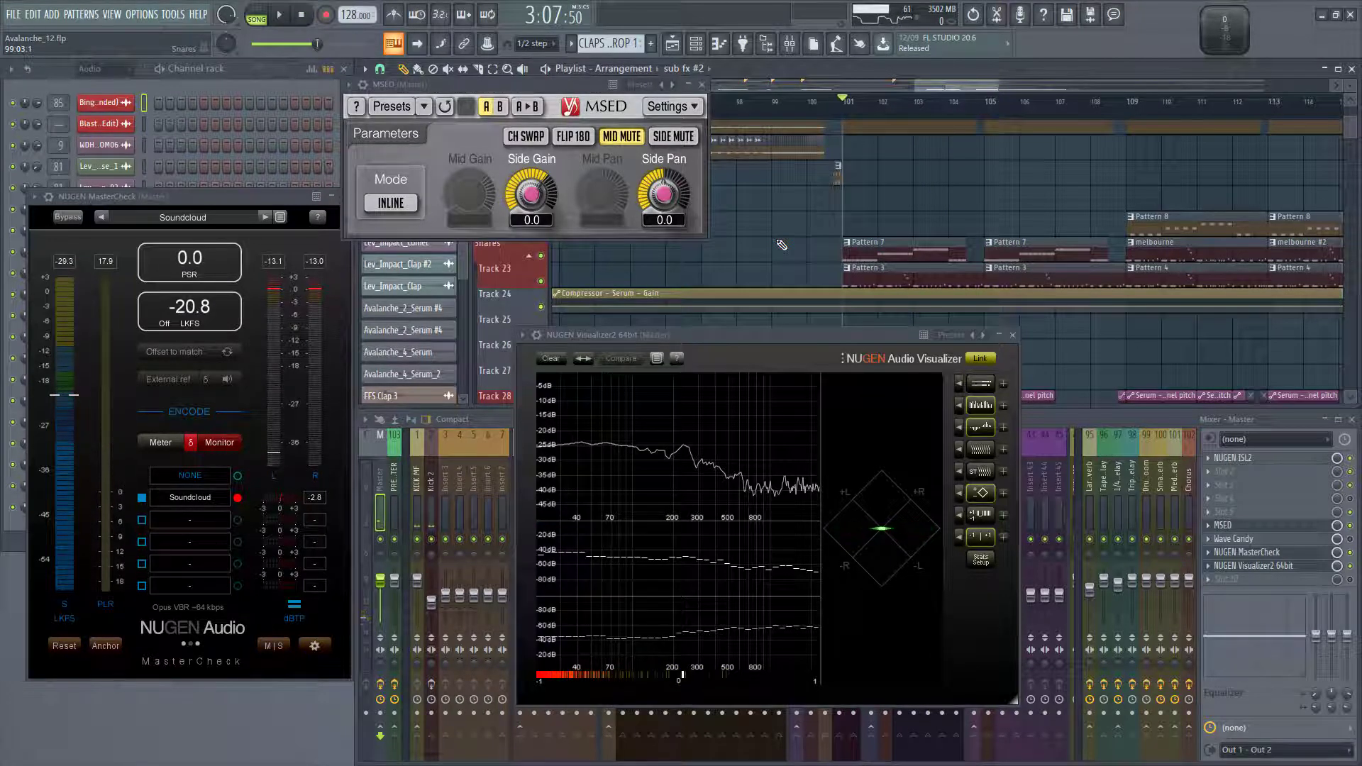
click(621, 136)
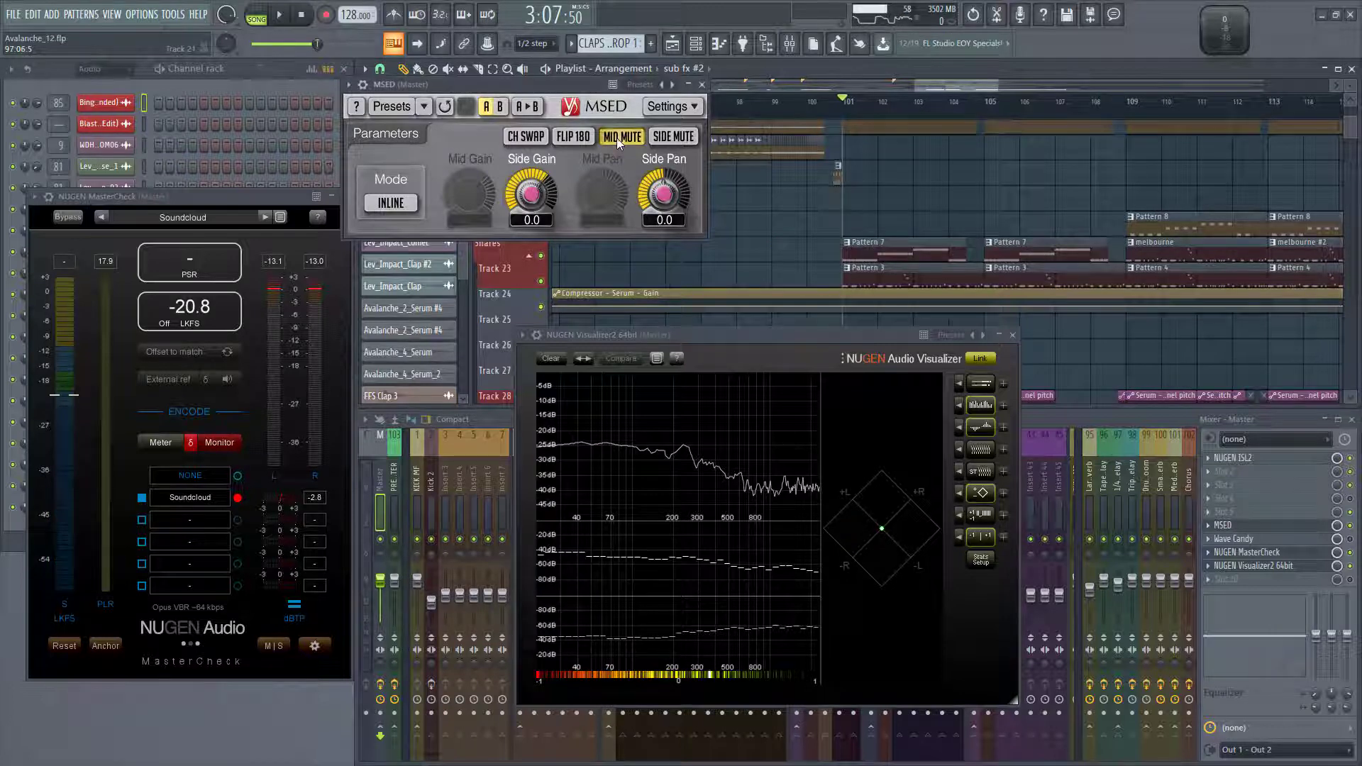
Open NUGEN Monofilter4 on the PRE MASTER track and close the MSED and Visualizer2 windows
click(396, 490)
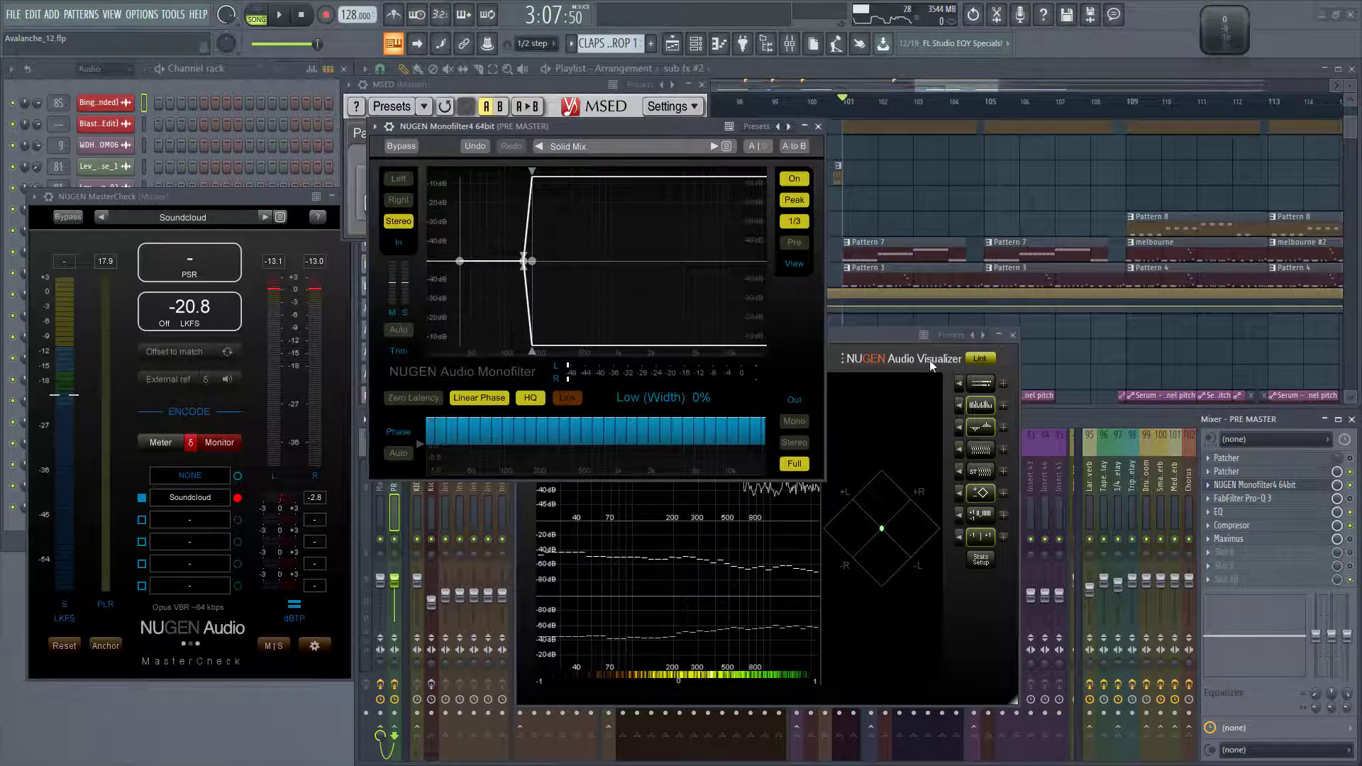
click(702, 85)
click(1013, 336)
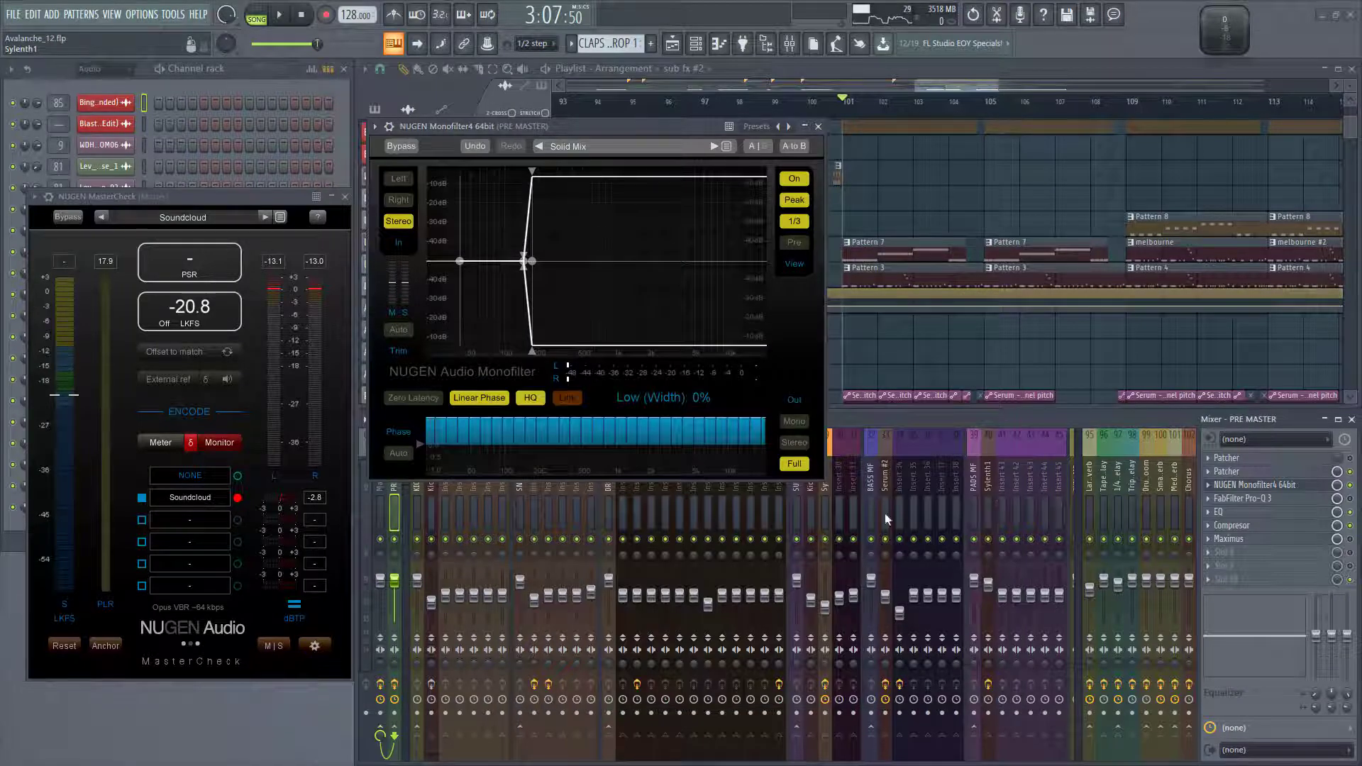
Check the PADS MF and Kick 2 #2 mixer tracks, and set the high-pass cutoff in the PRE MASTER's Monofilter4 to 35 Hz
click(973, 535)
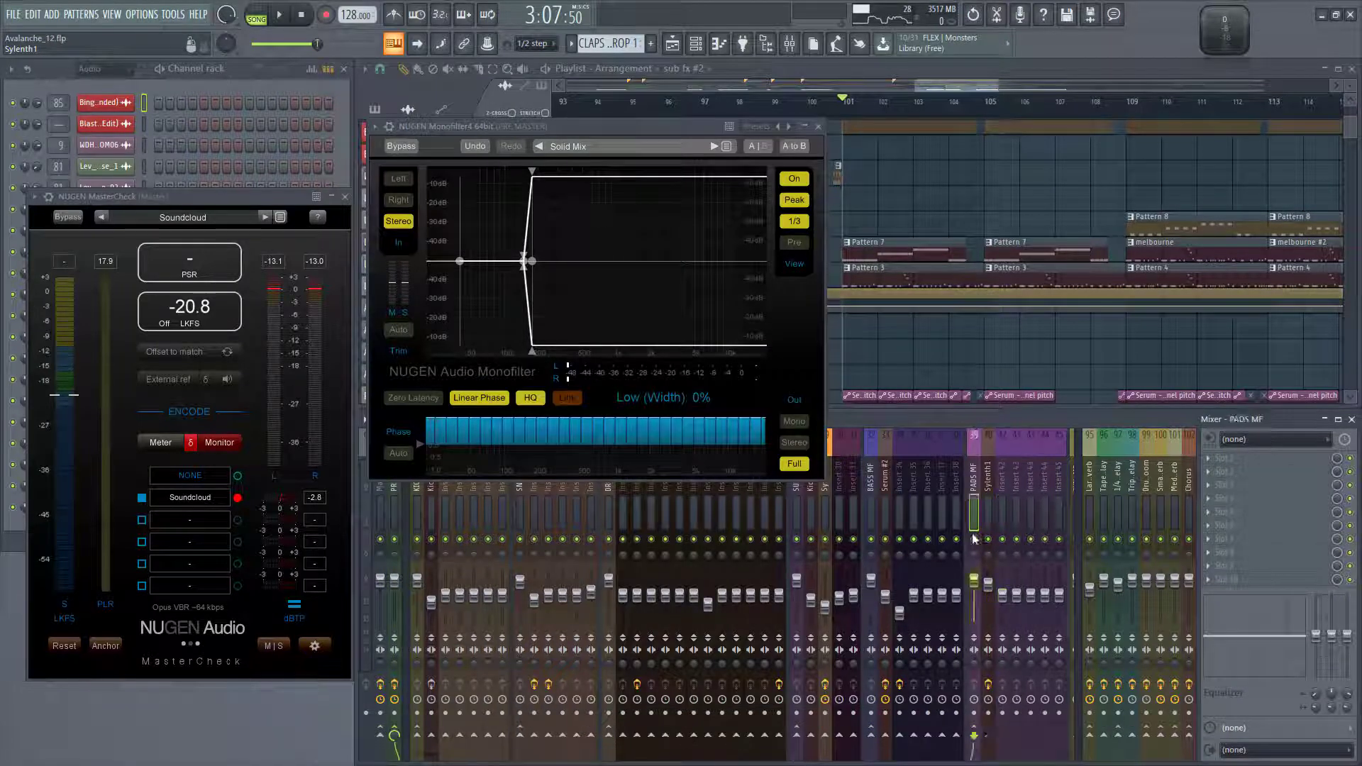
click(811, 514)
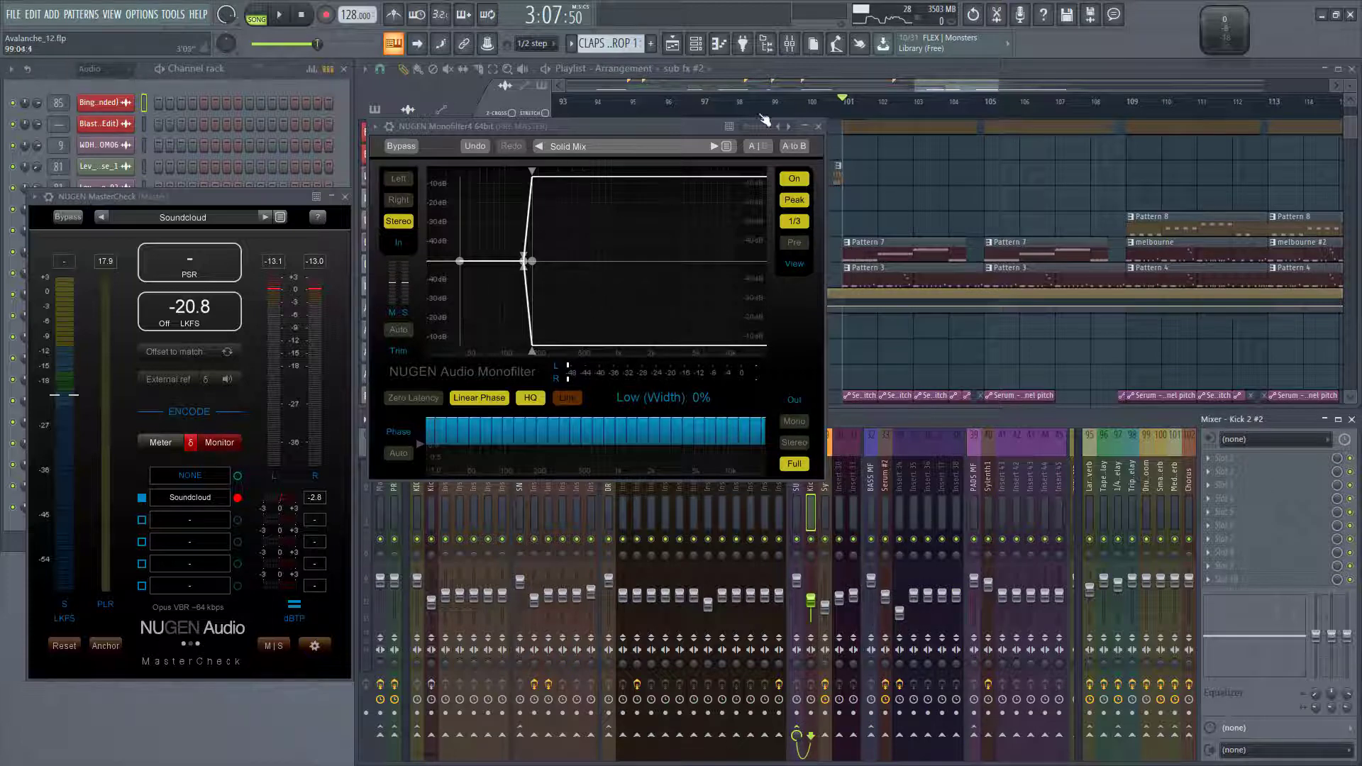
drag(568, 126, 634, 222)
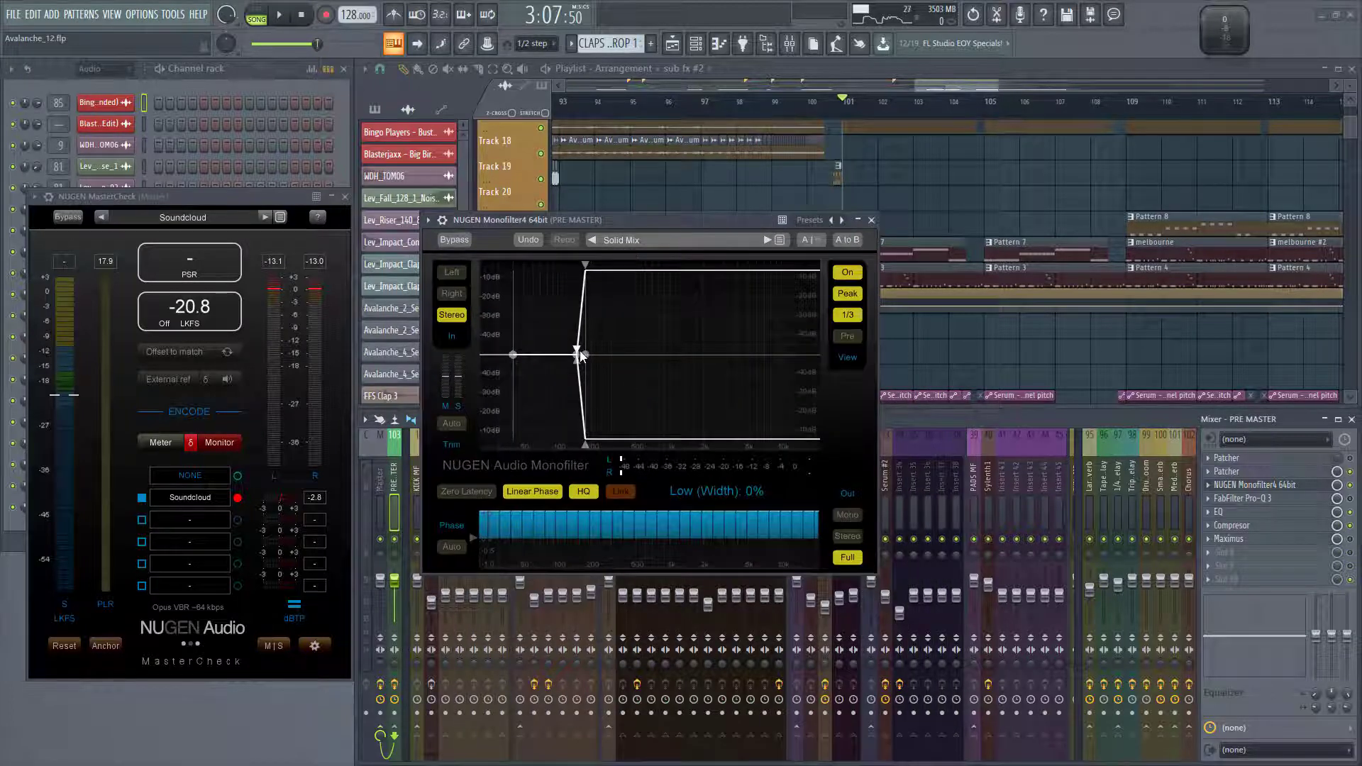
drag(579, 352, 509, 357)
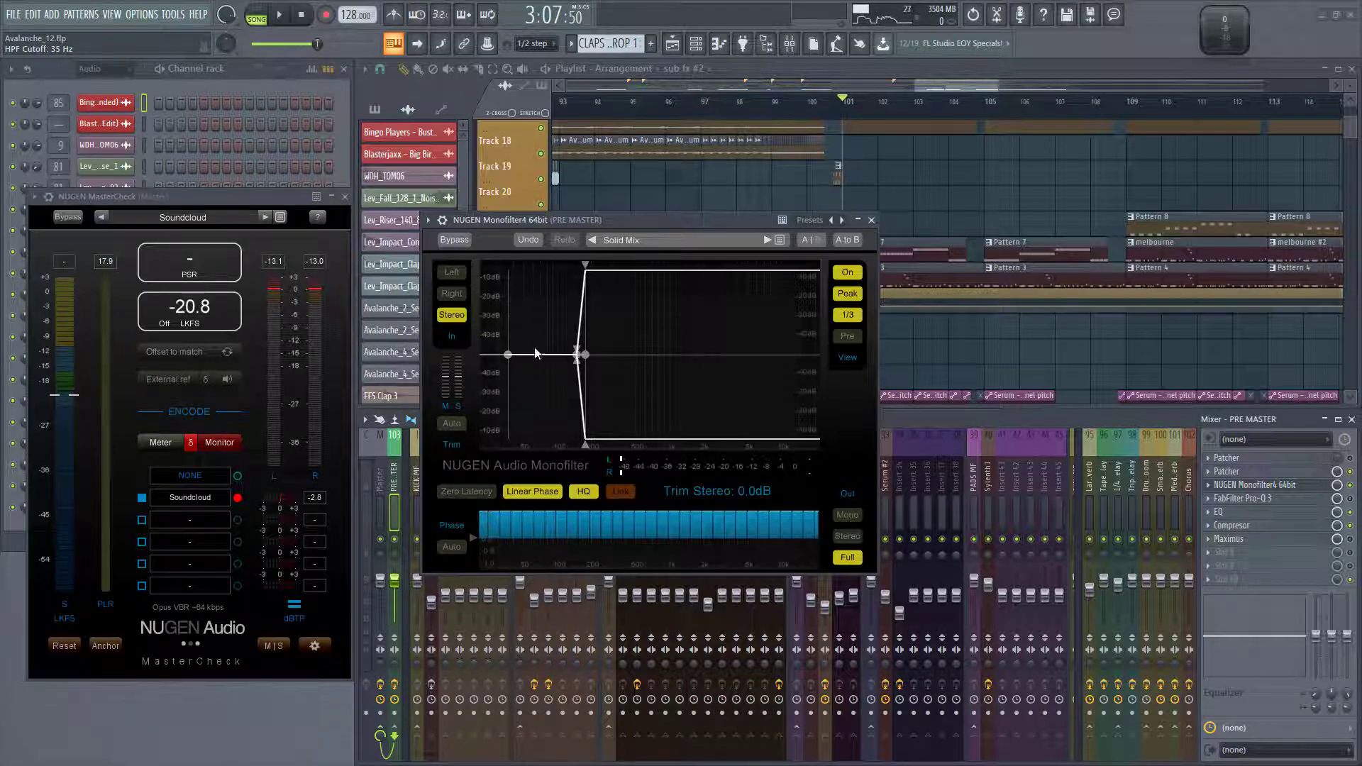
Set Monofilter4's low frequency to 116 Hz and high frequency to about 209 Hz, leave Linear Phase active without HQ, and close it
mouse_move(577, 347)
mouse_down()
mouse_move(576, 302)
mouse_move(577, 365)
mouse_move(560, 364)
mouse_move(560, 268)
mouse_move(566, 365)
mouse_up()
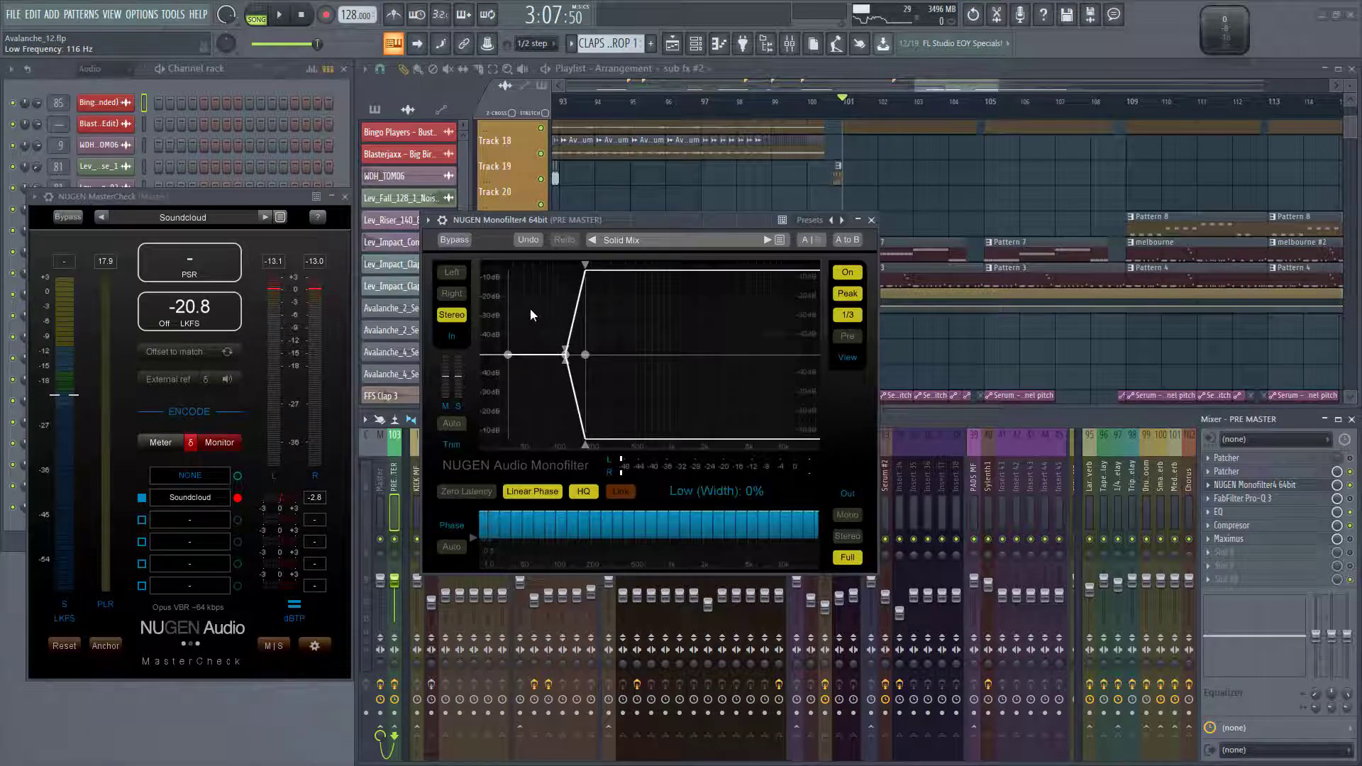
drag(587, 355, 605, 355)
mouse_move(608, 282)
mouse_down()
mouse_move(619, 460)
mouse_move(616, 270)
mouse_up()
drag(610, 354, 597, 354)
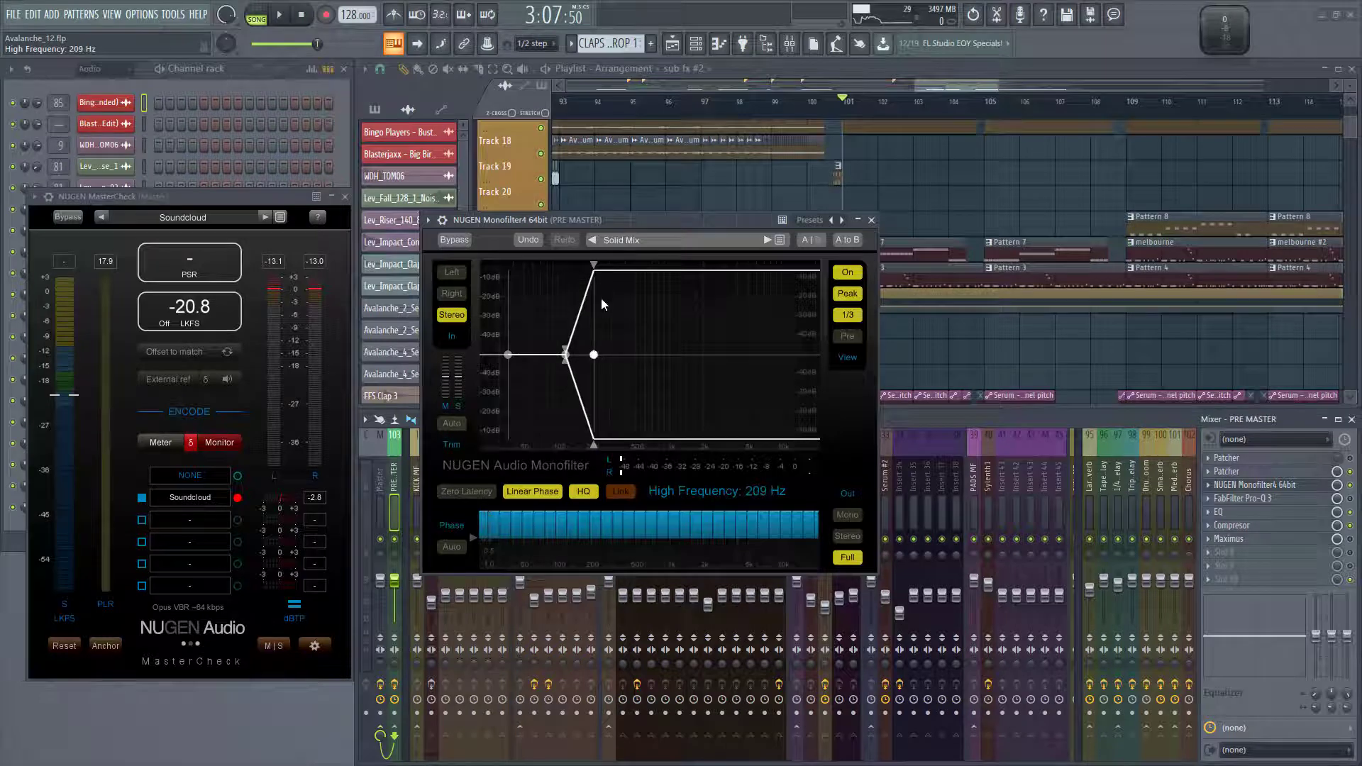
mouse_move(594, 266)
mouse_down()
mouse_move(594, 291)
mouse_move(594, 250)
mouse_up()
mouse_move(596, 358)
mouse_down()
mouse_move(614, 364)
mouse_move(595, 359)
mouse_up()
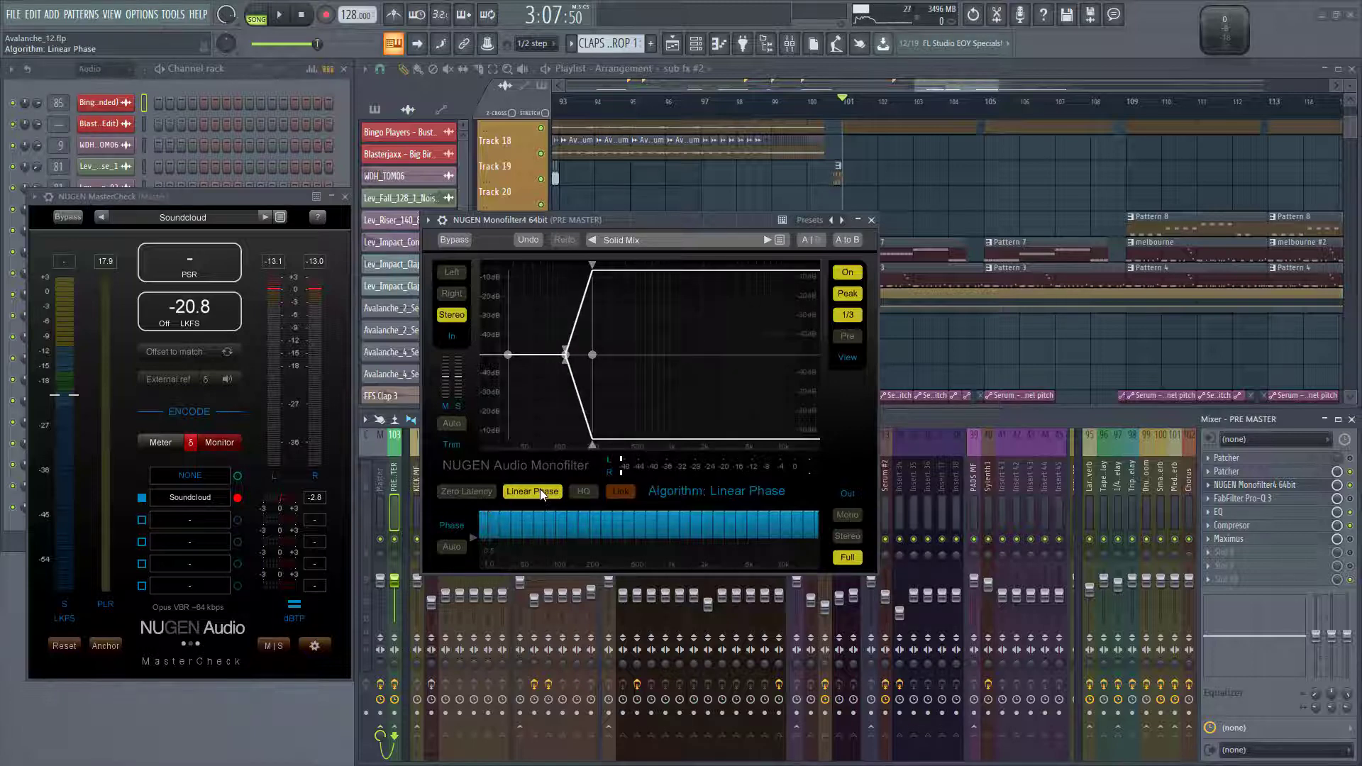
click(588, 491)
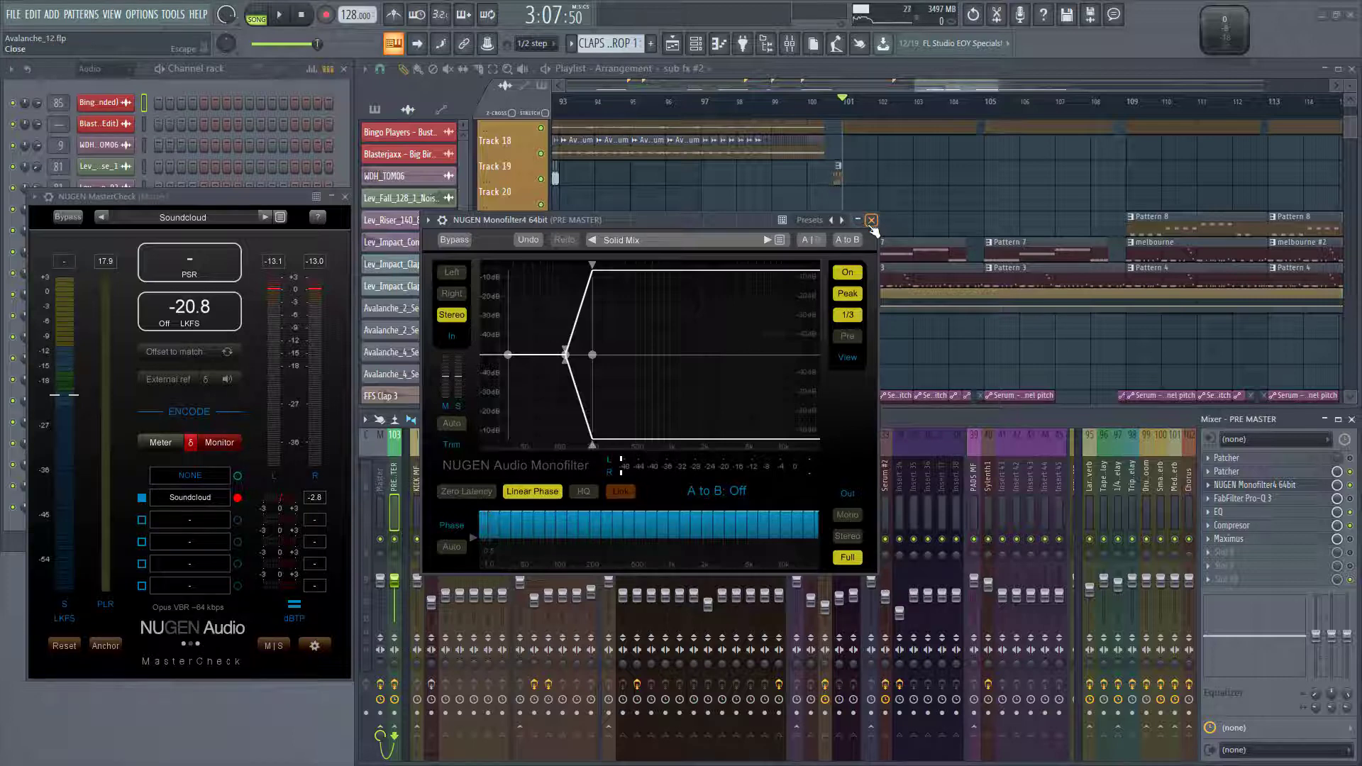
key(Escape)
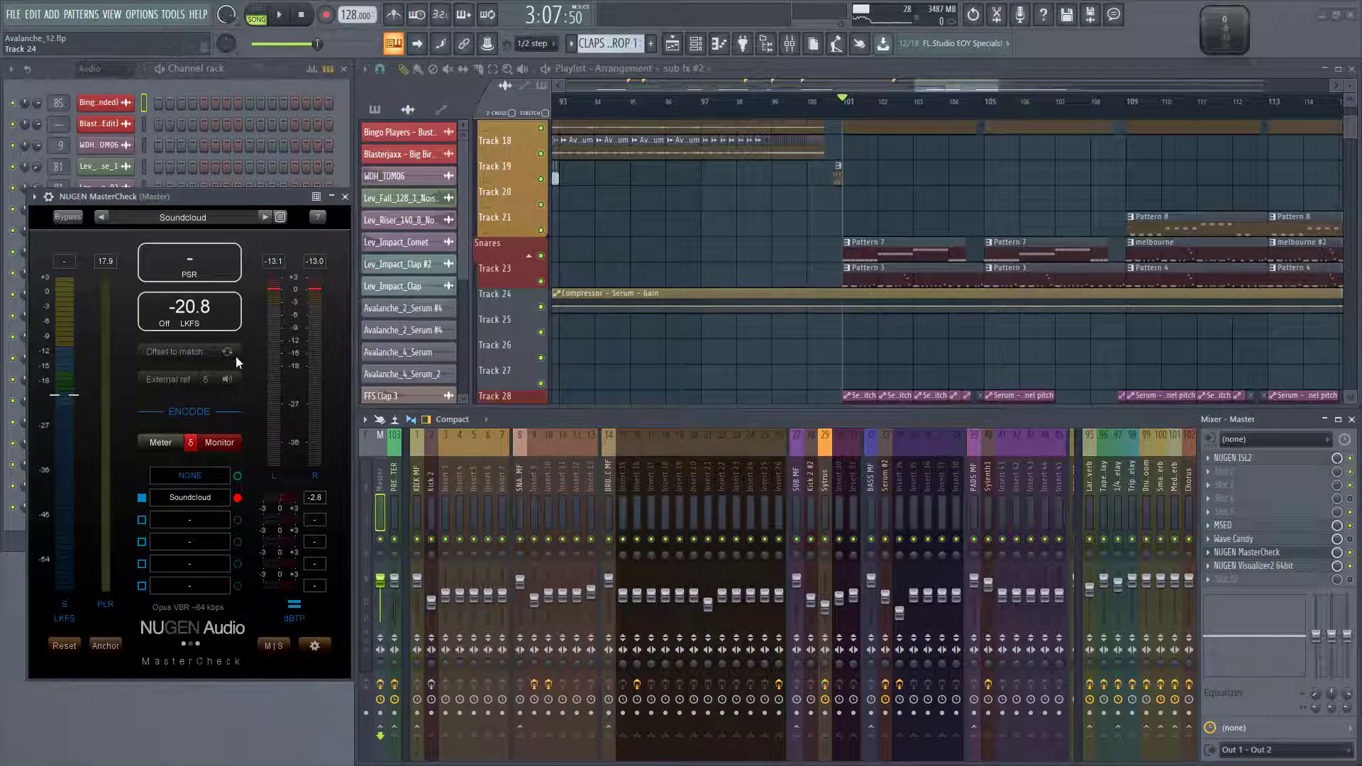
Switch MasterCheck from the delta to the full Soundcloud encode and audition the drop while comparing the PRE MASTER's Monofilter4 on and off
drag(207, 199, 392, 195)
key(space)
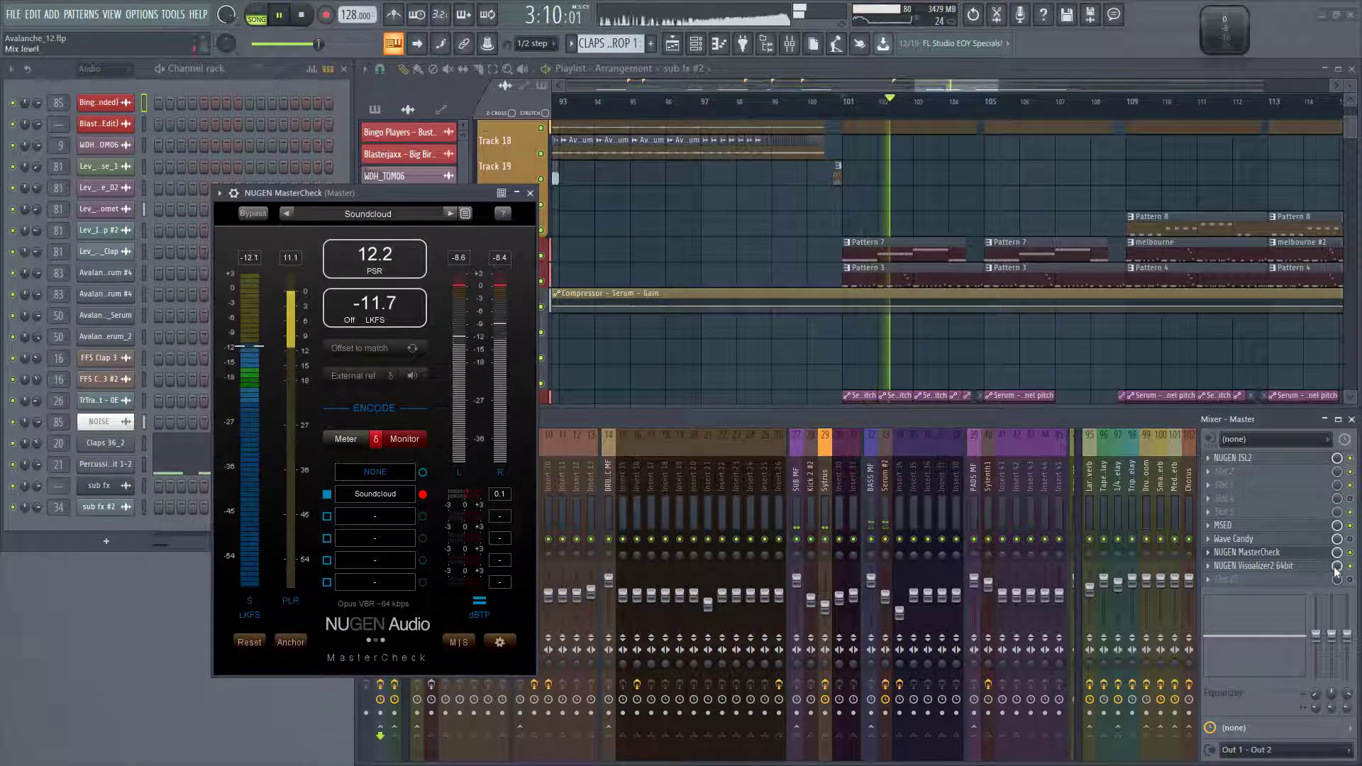
key(space)
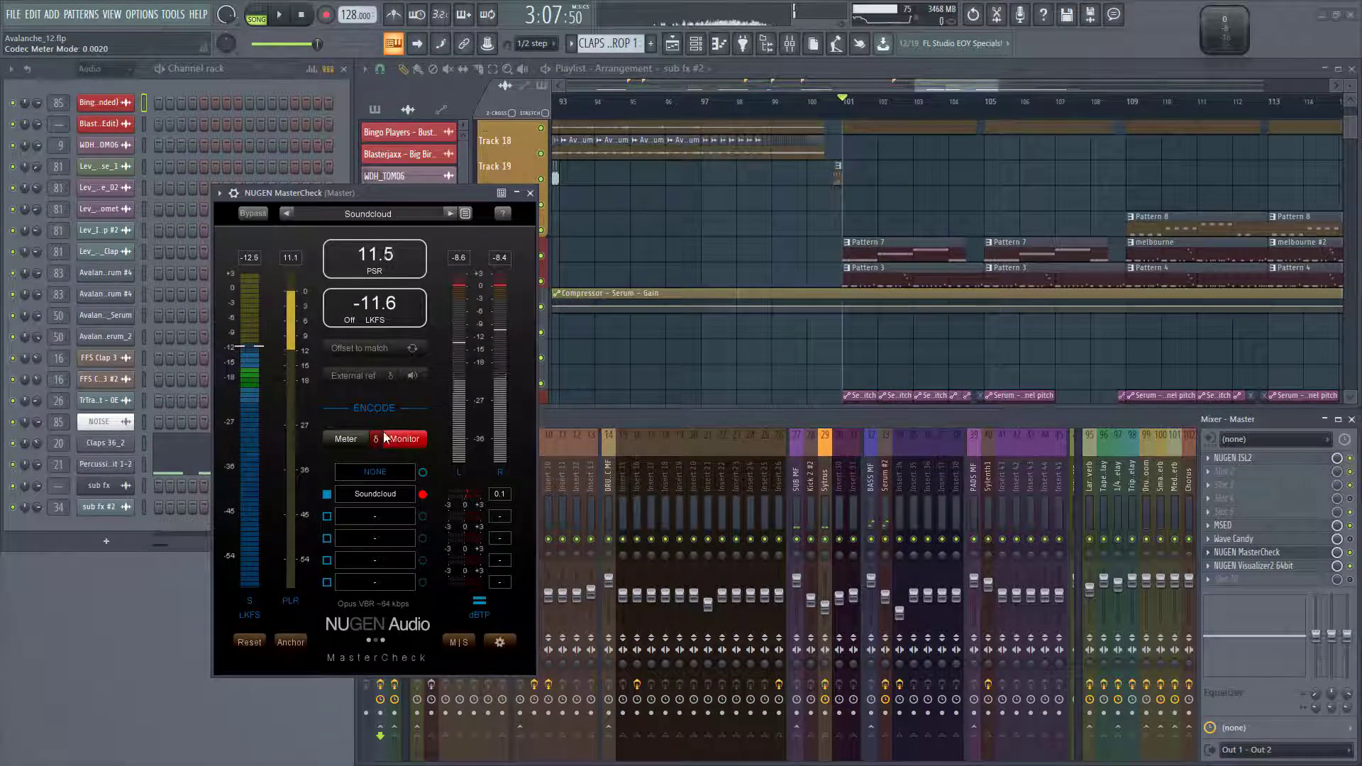
key(space)
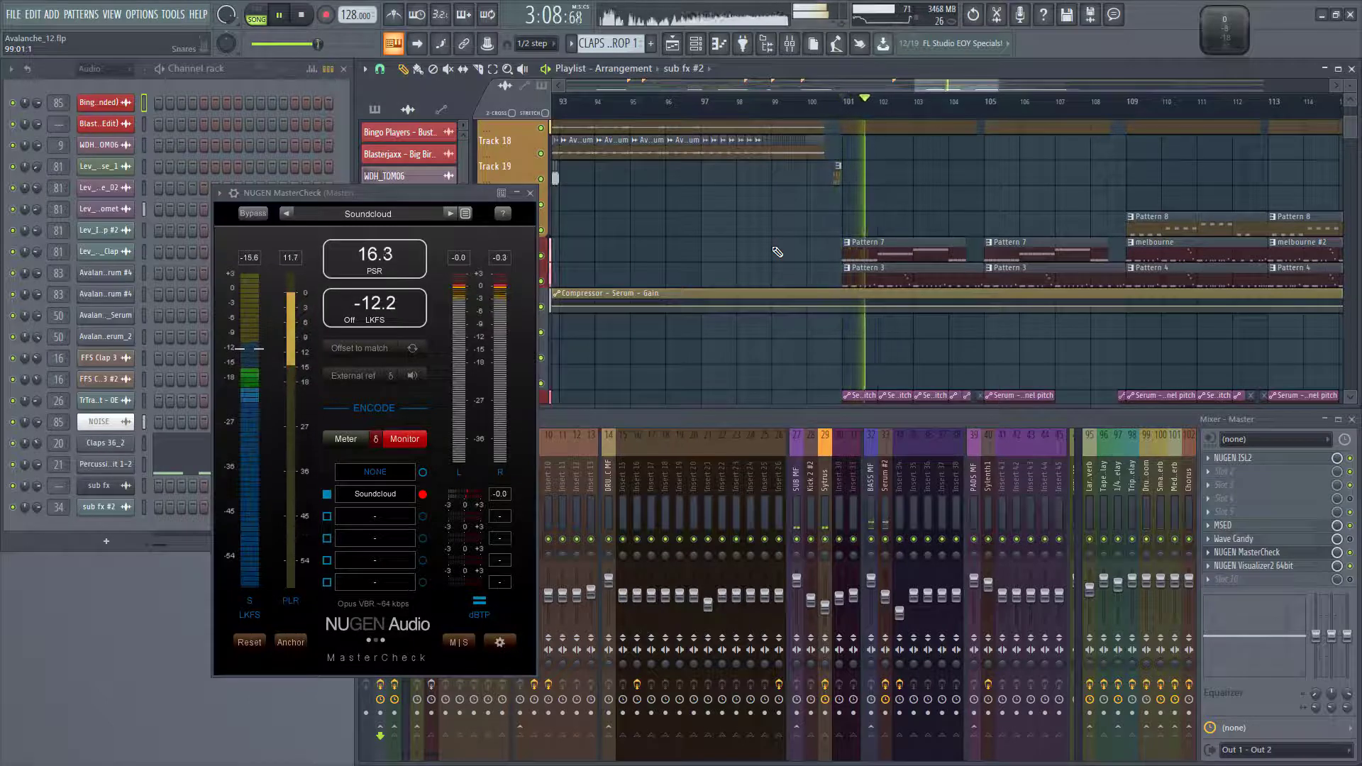
drag(298, 192, 114, 190)
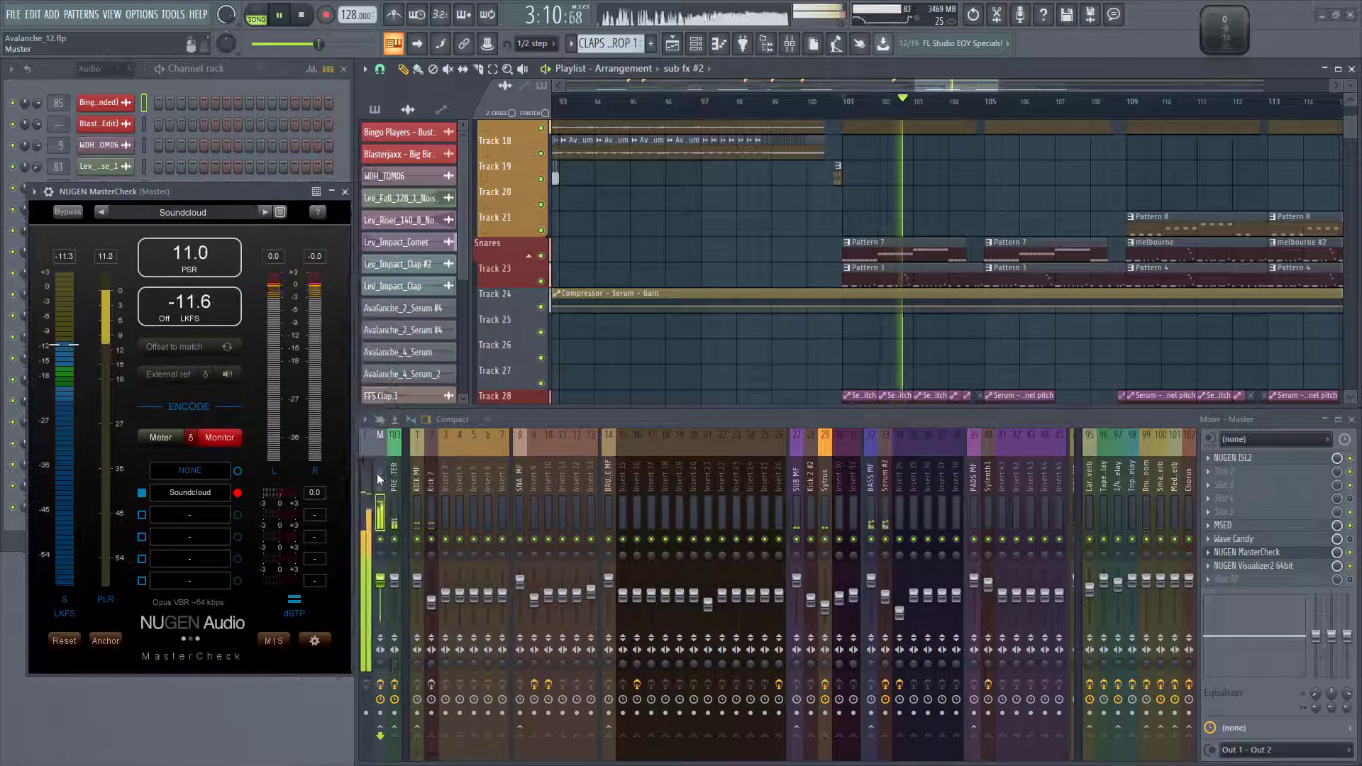
click(391, 480)
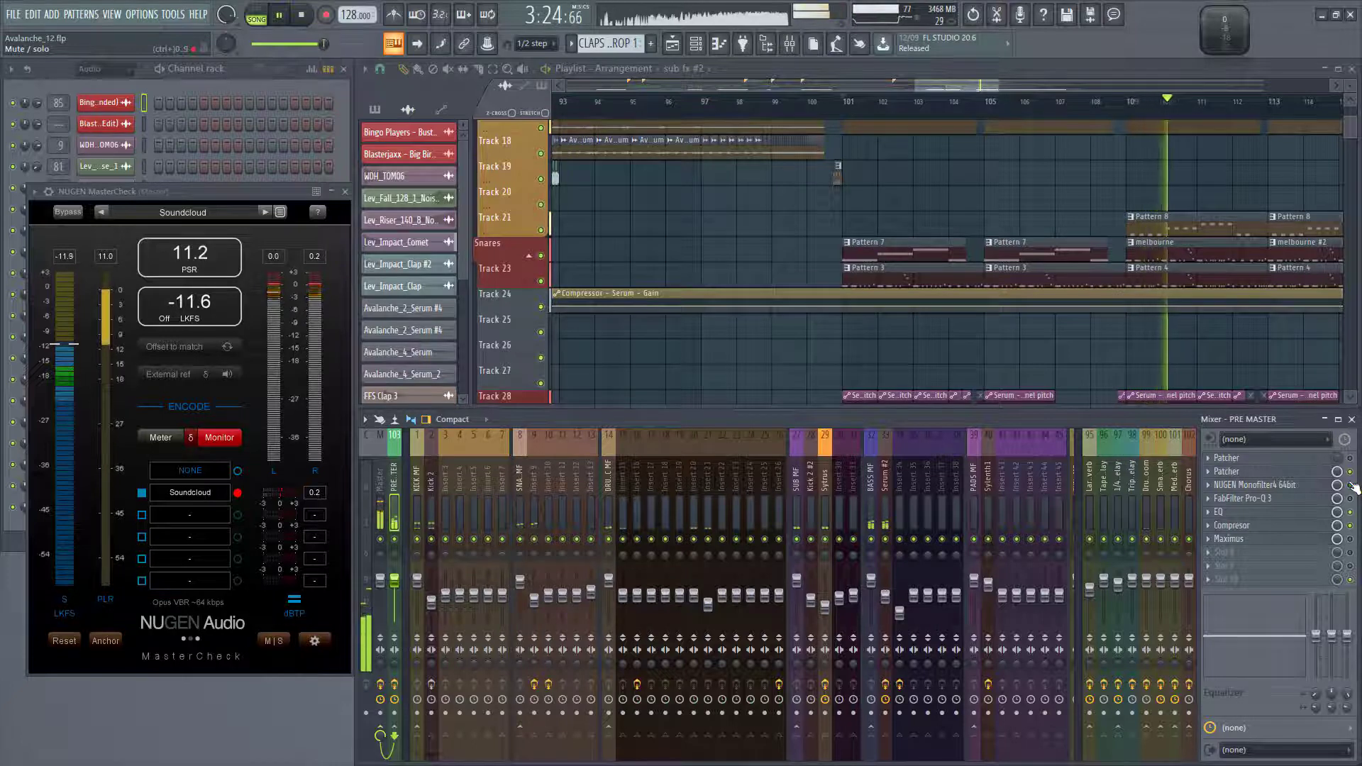
key(space)
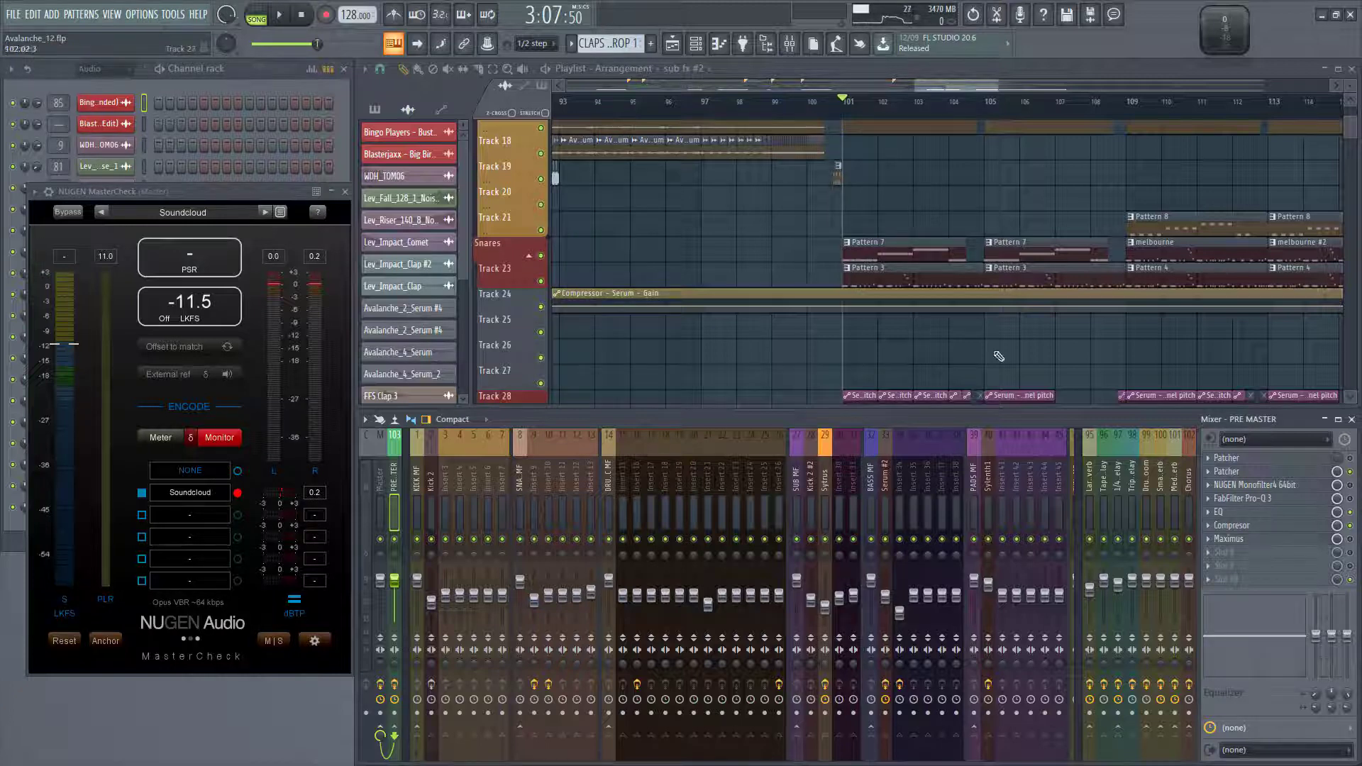
Audition the Soundcloud delta over the drop with the PRE MASTER's Monofilter4 on and off, and return to monitoring the full encoded signal
click(189, 439)
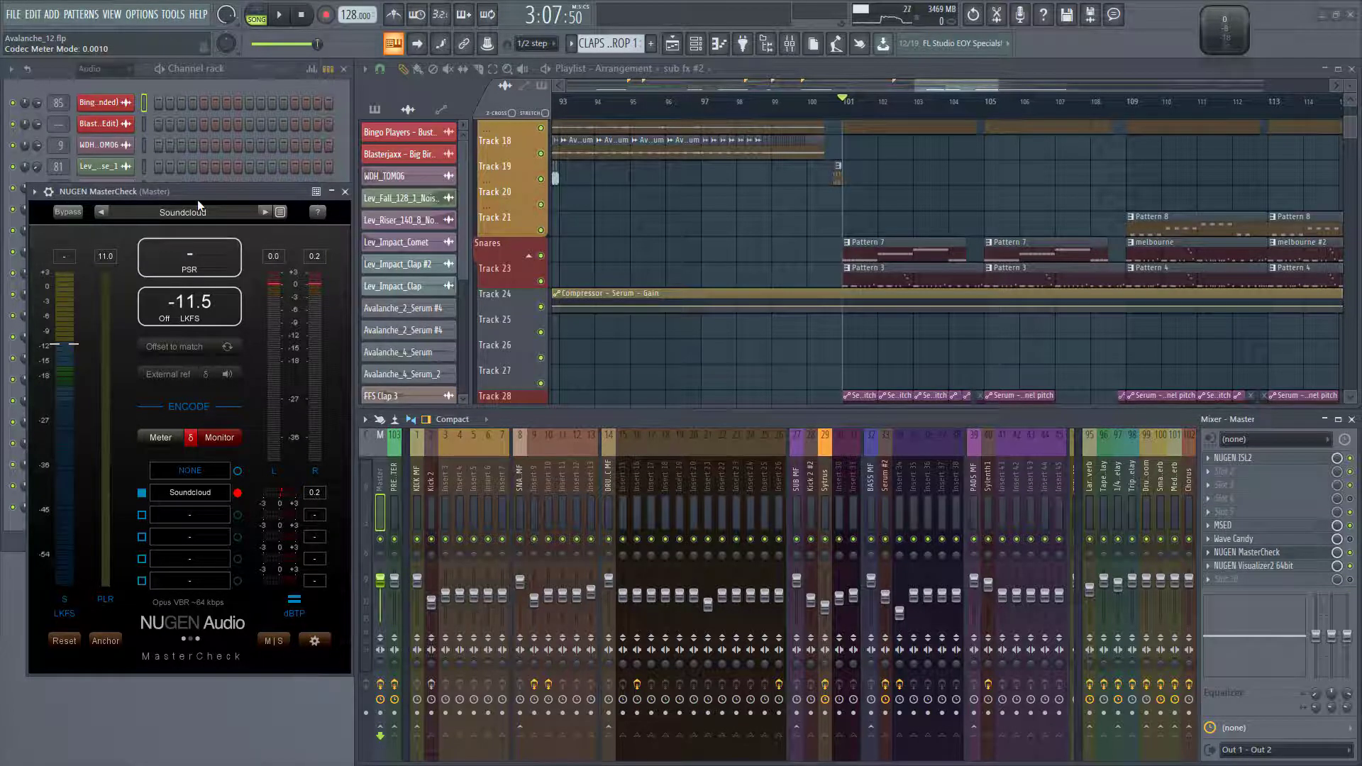
drag(197, 192, 548, 151)
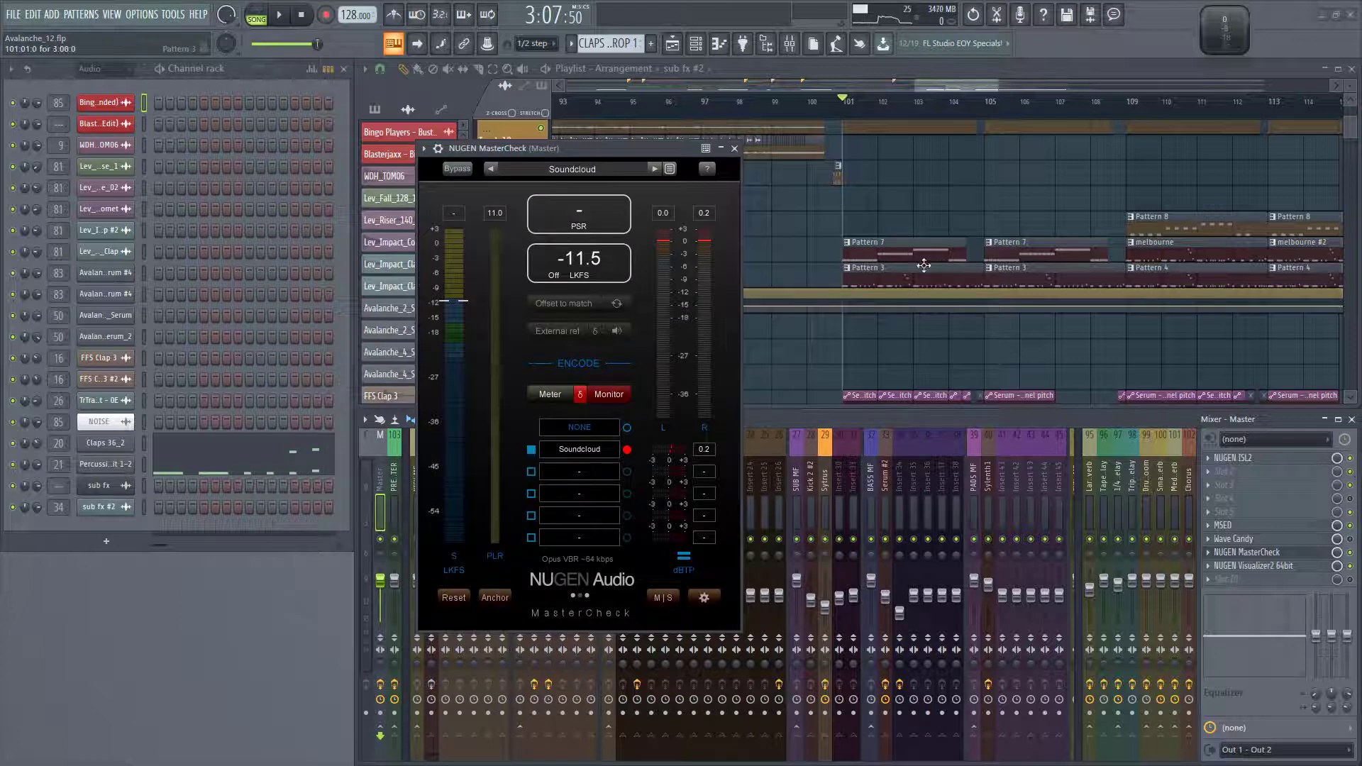
key(space)
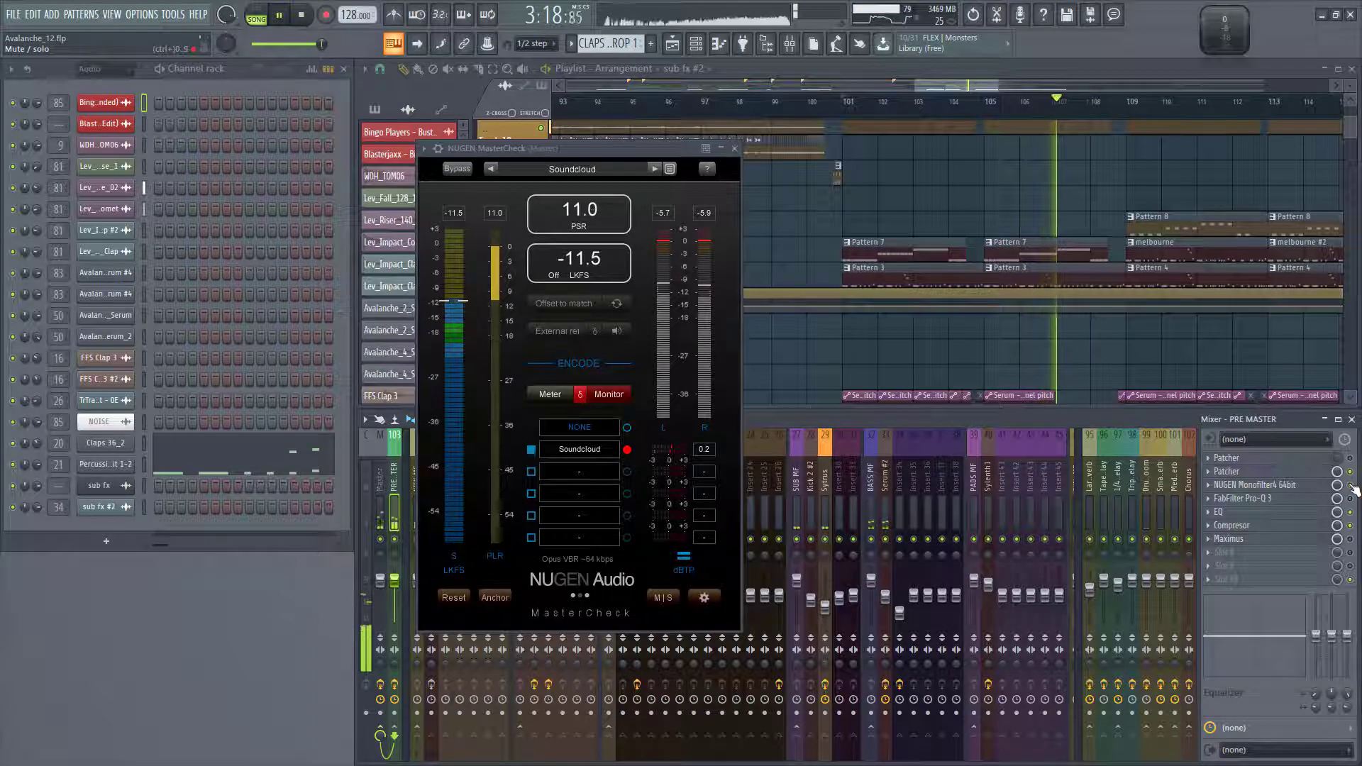
key(space)
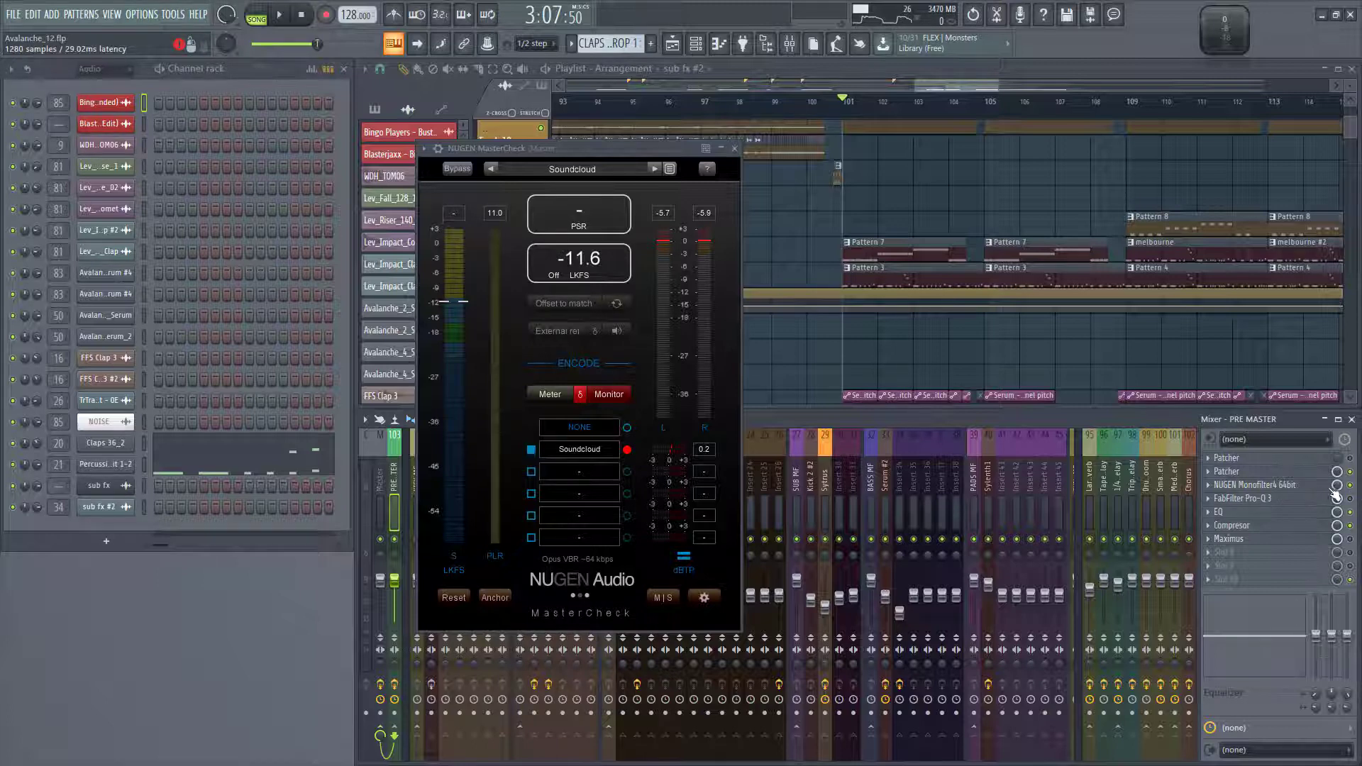
key(space)
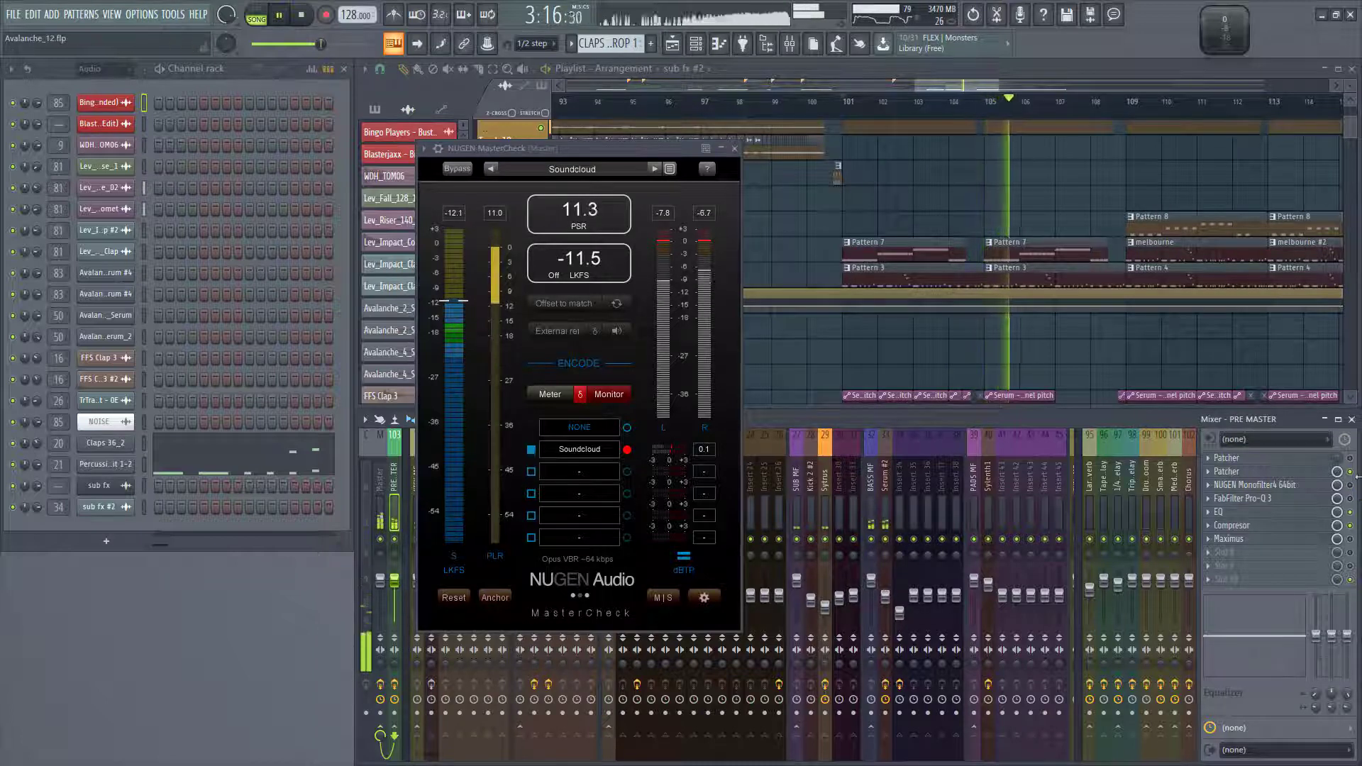
key(space)
click(619, 396)
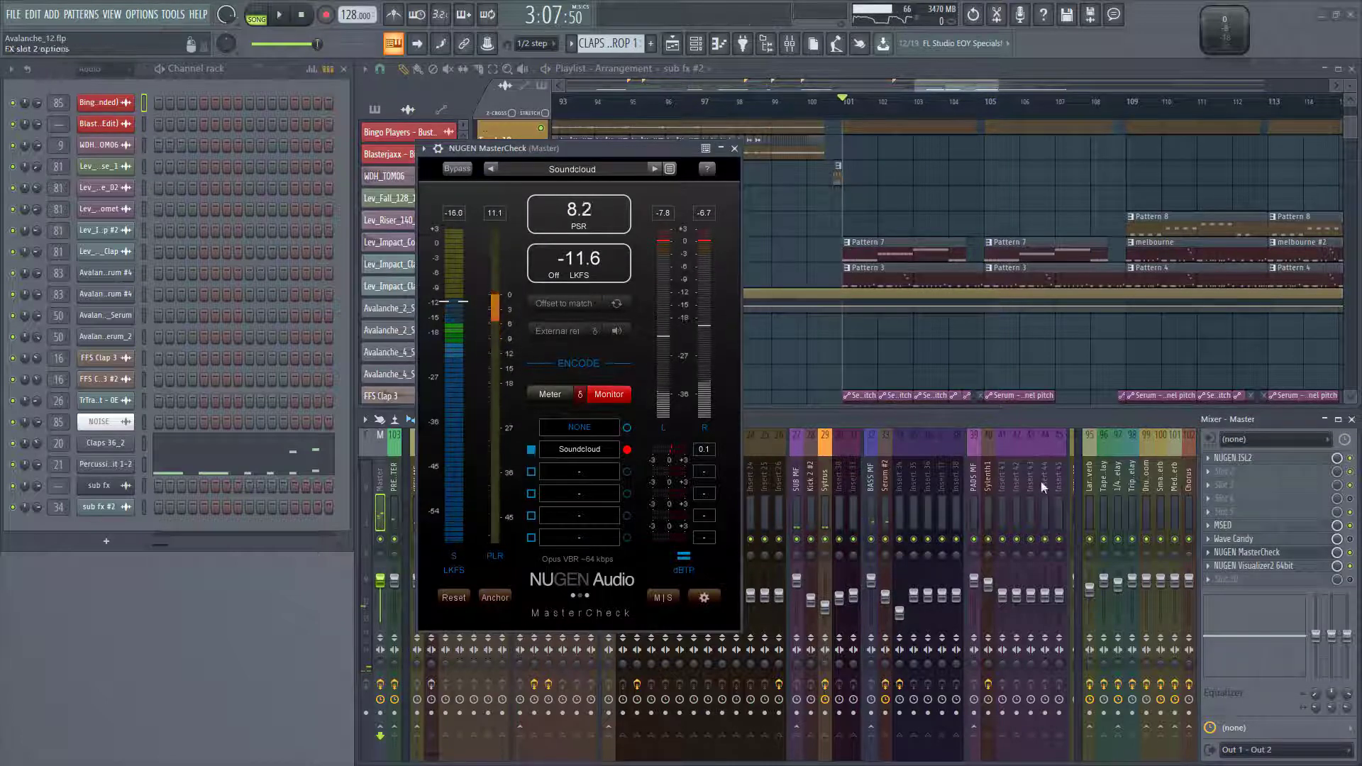
Open and enable FabFilter Pro-Q 3 on the PRE MASTER track, arranging it beside the MasterCheck window
click(392, 485)
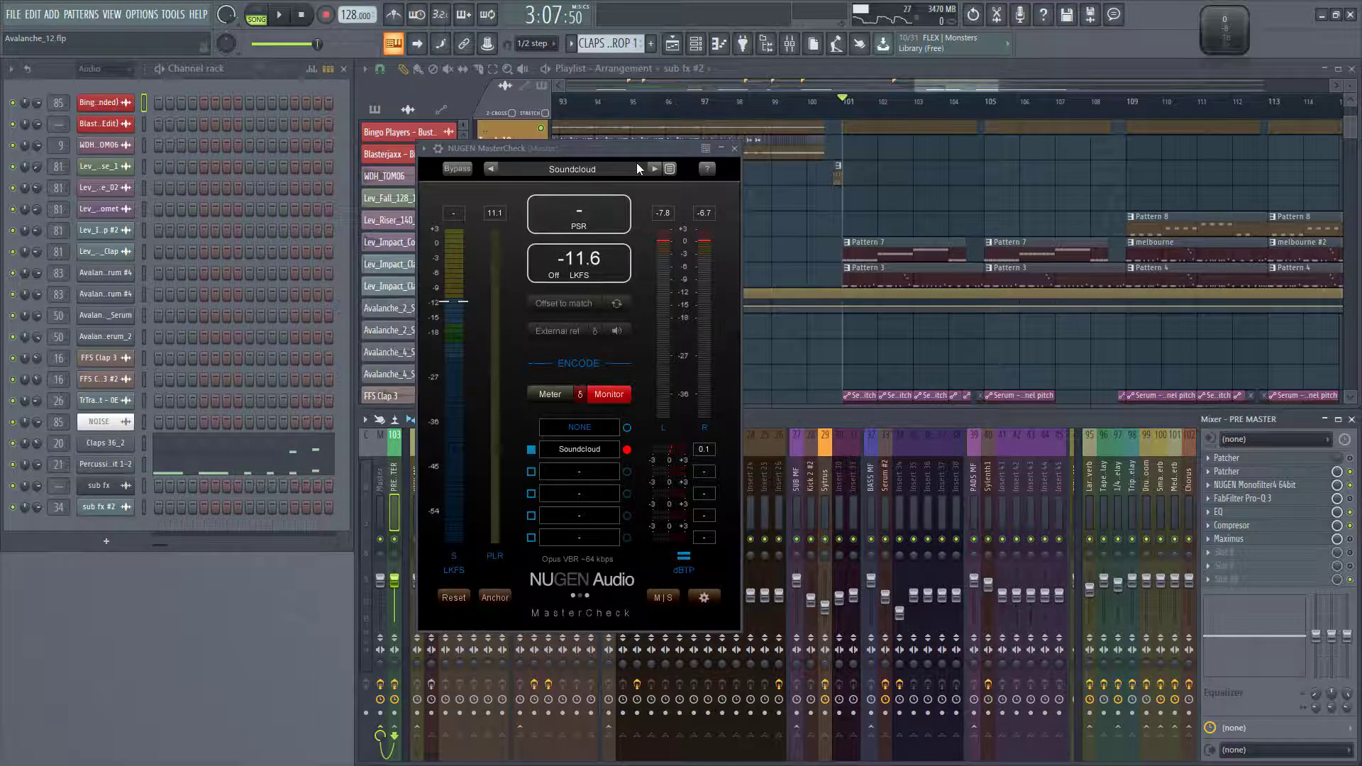
drag(636, 164, 266, 164)
click(391, 449)
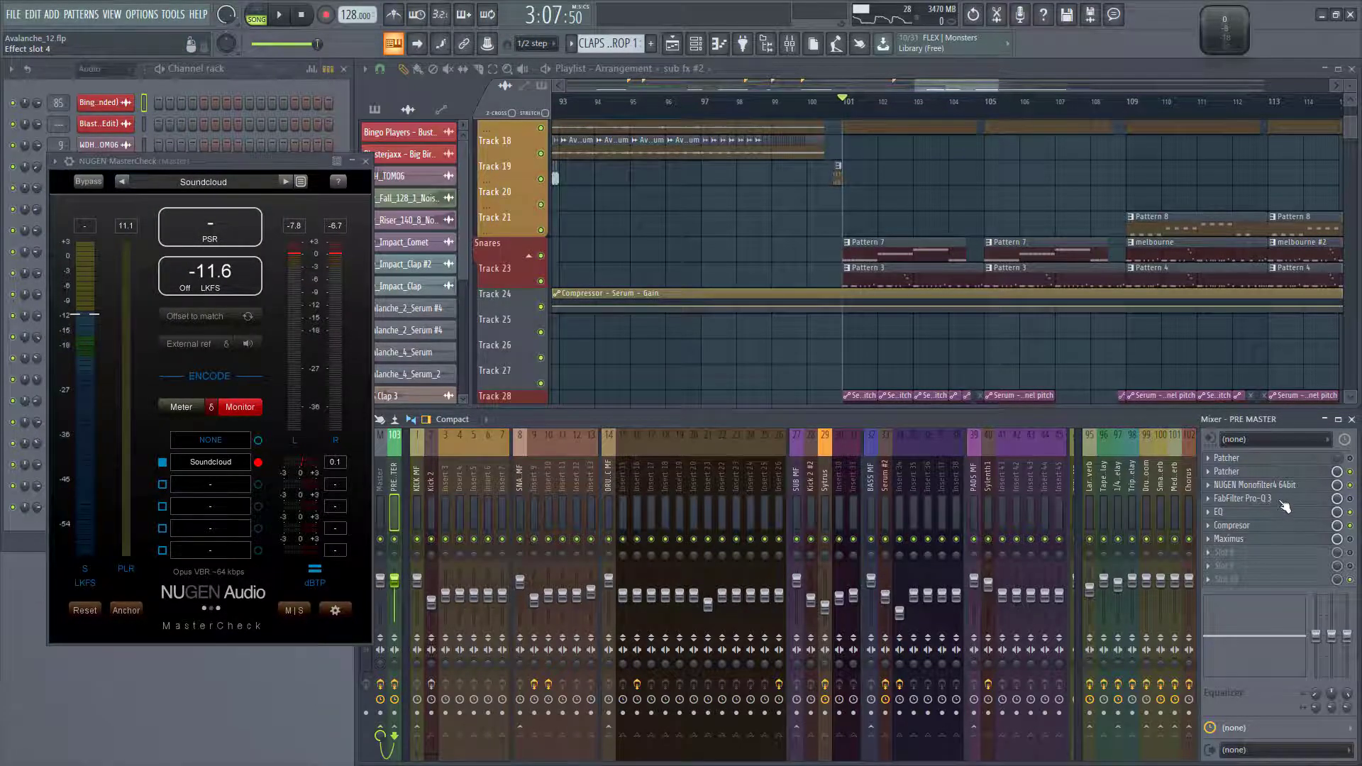
click(1248, 497)
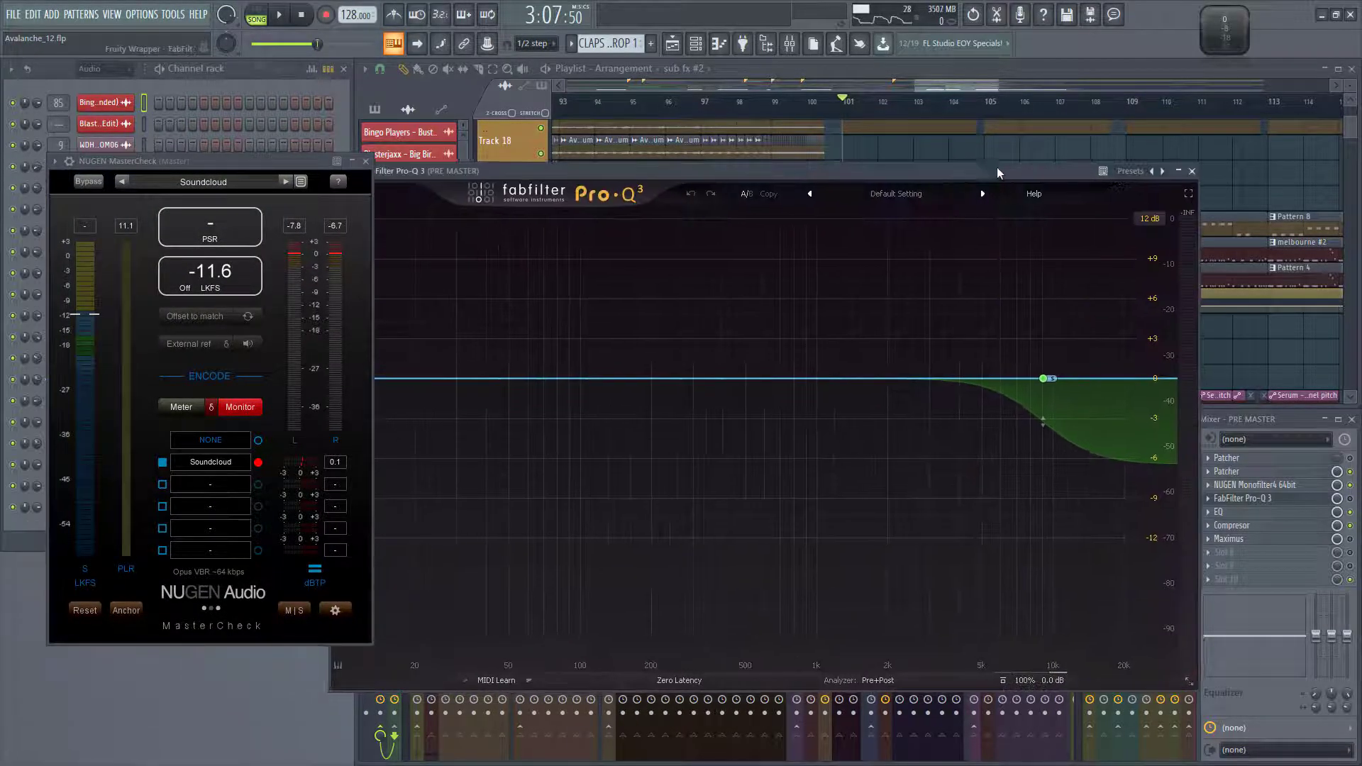
click(1351, 498)
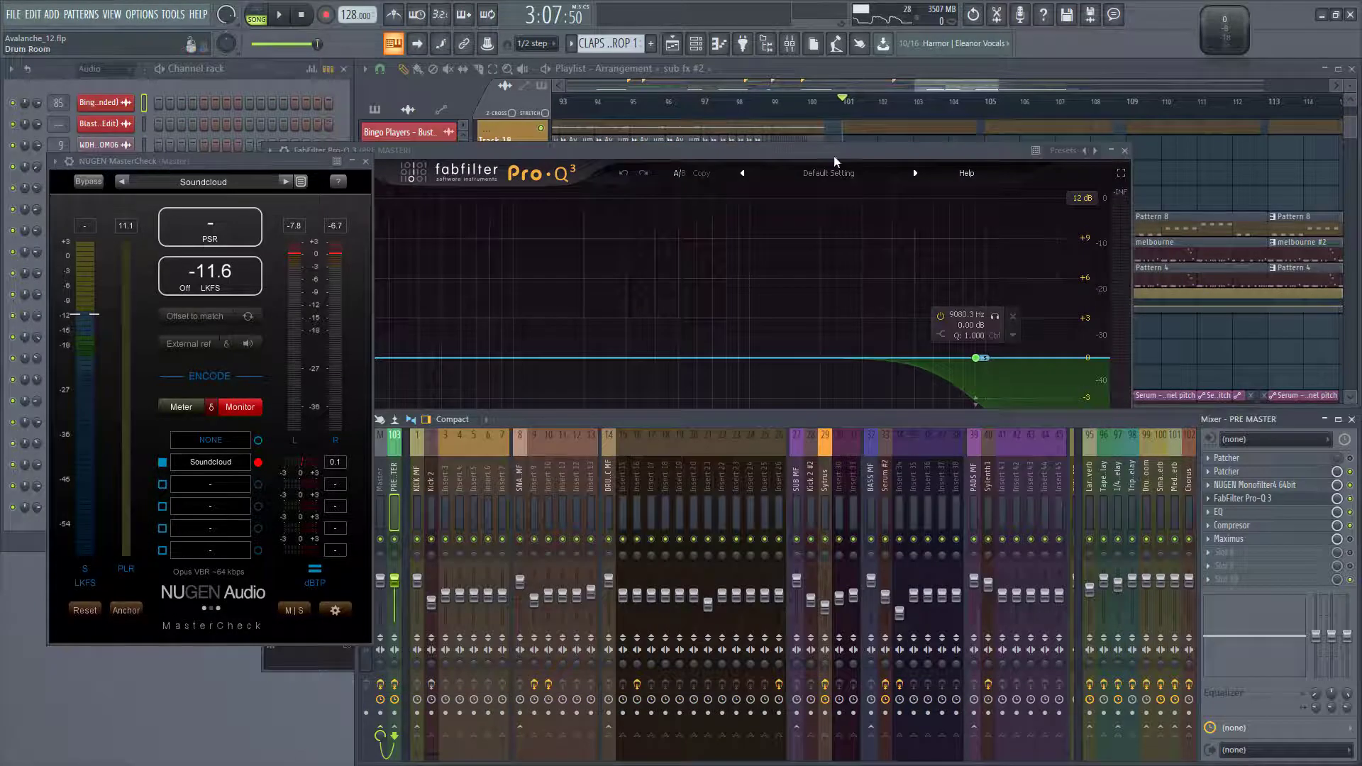
click(793, 148)
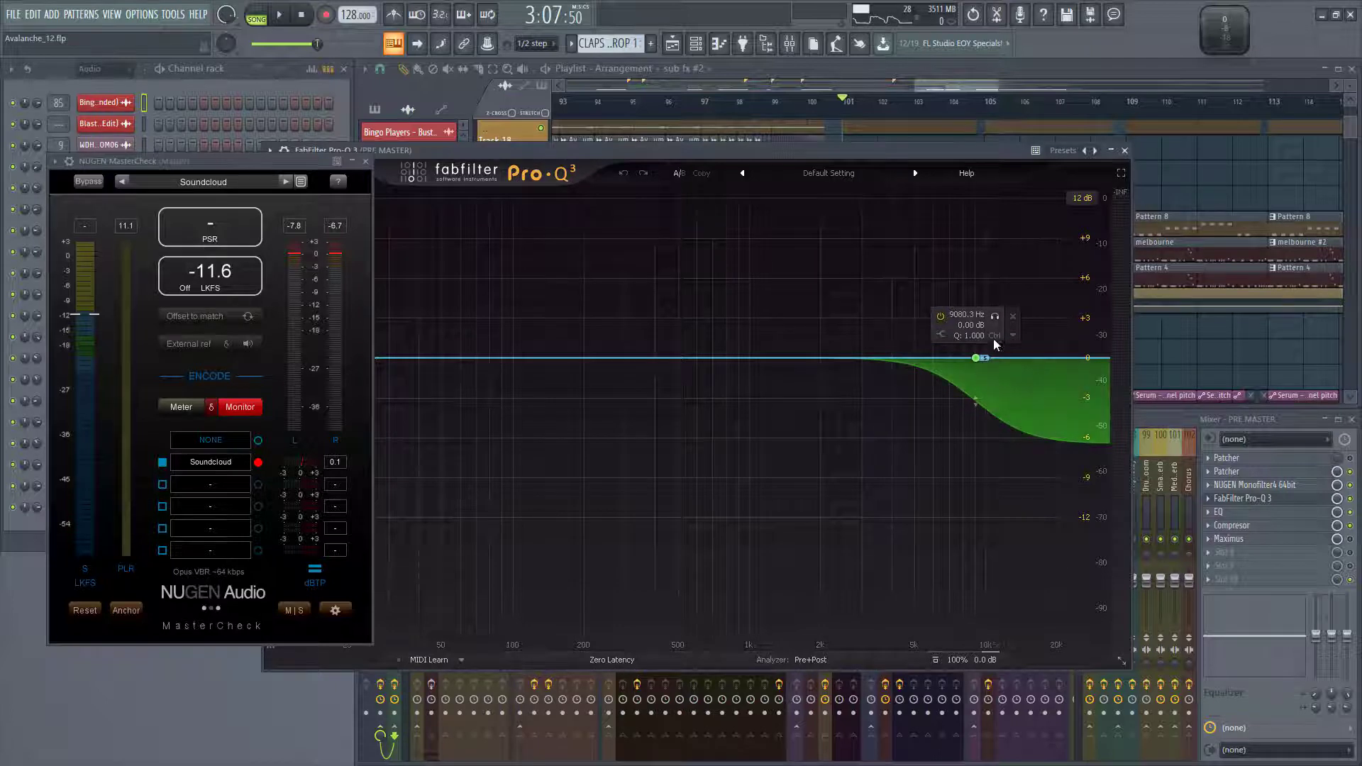
Set the dynamic range of Pro-Q 3's side high-shelf band to -5.90 dB while playing the drop
mouse_move(977, 404)
mouse_down()
mouse_move(976, 360)
mouse_move(990, 388)
mouse_up()
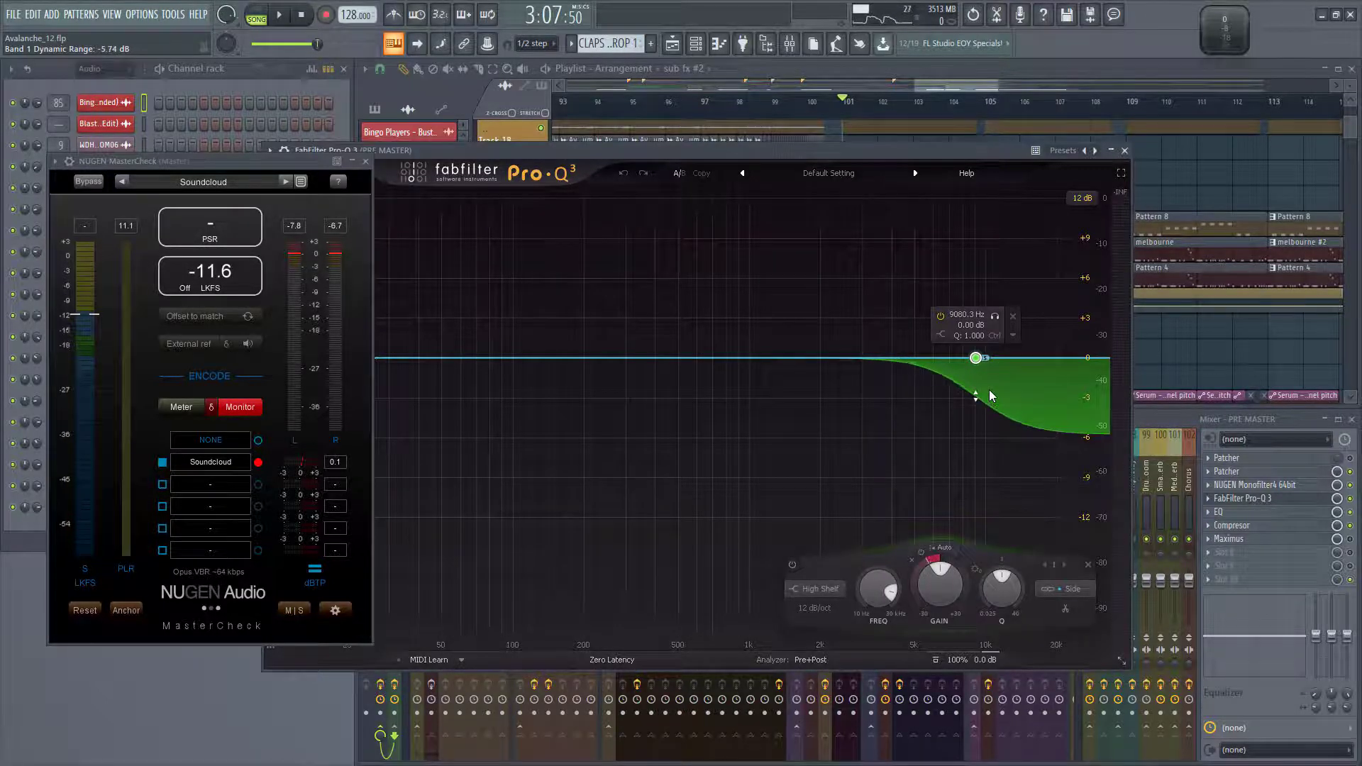
key(space)
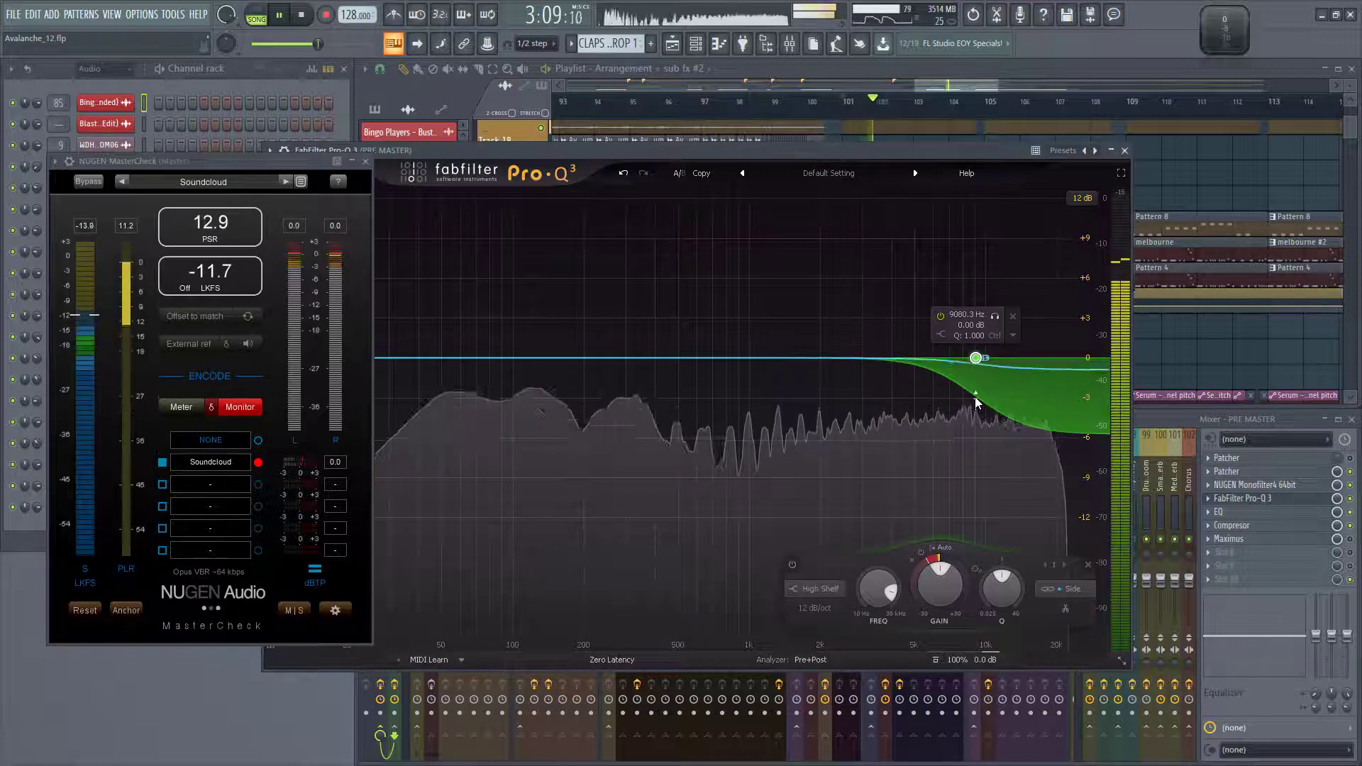
mouse_move(975, 399)
mouse_down()
mouse_move(980, 311)
mouse_move(997, 395)
mouse_up()
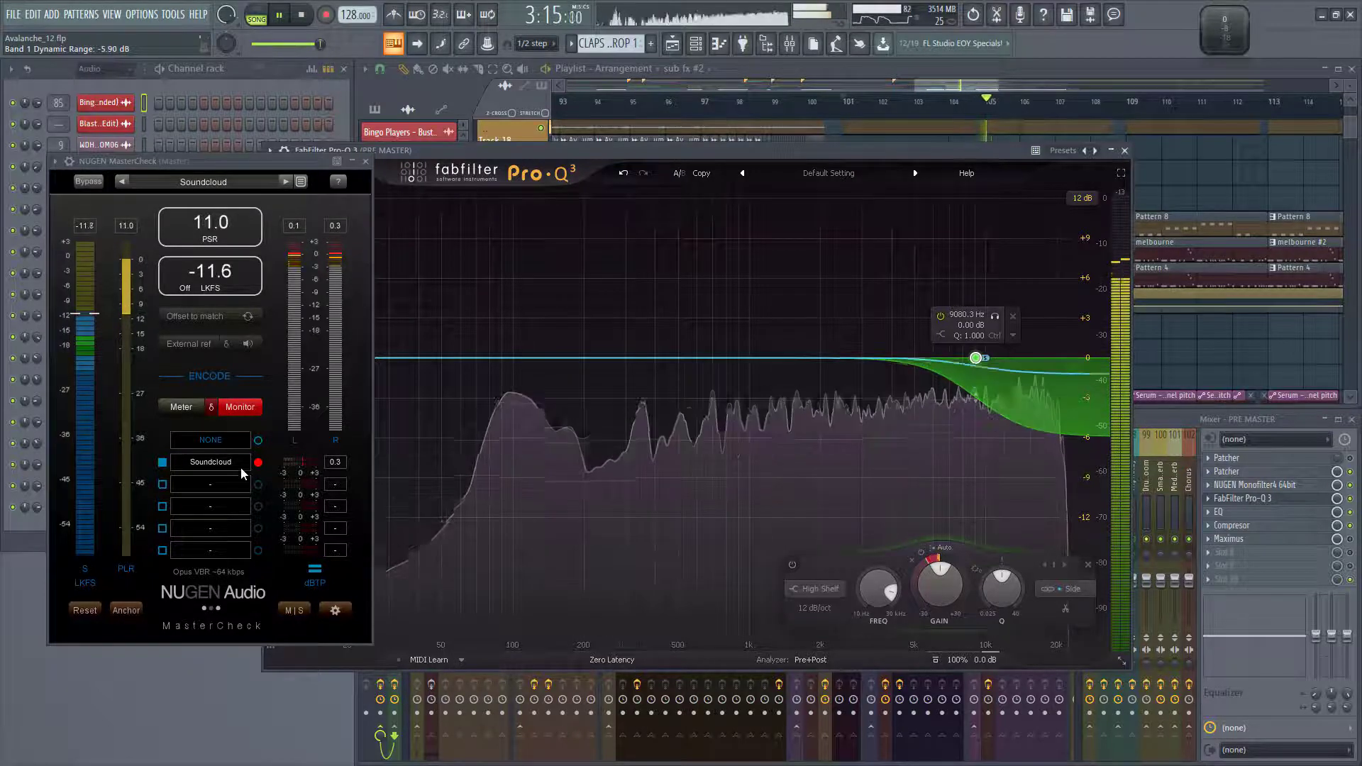
click(230, 415)
key(space)
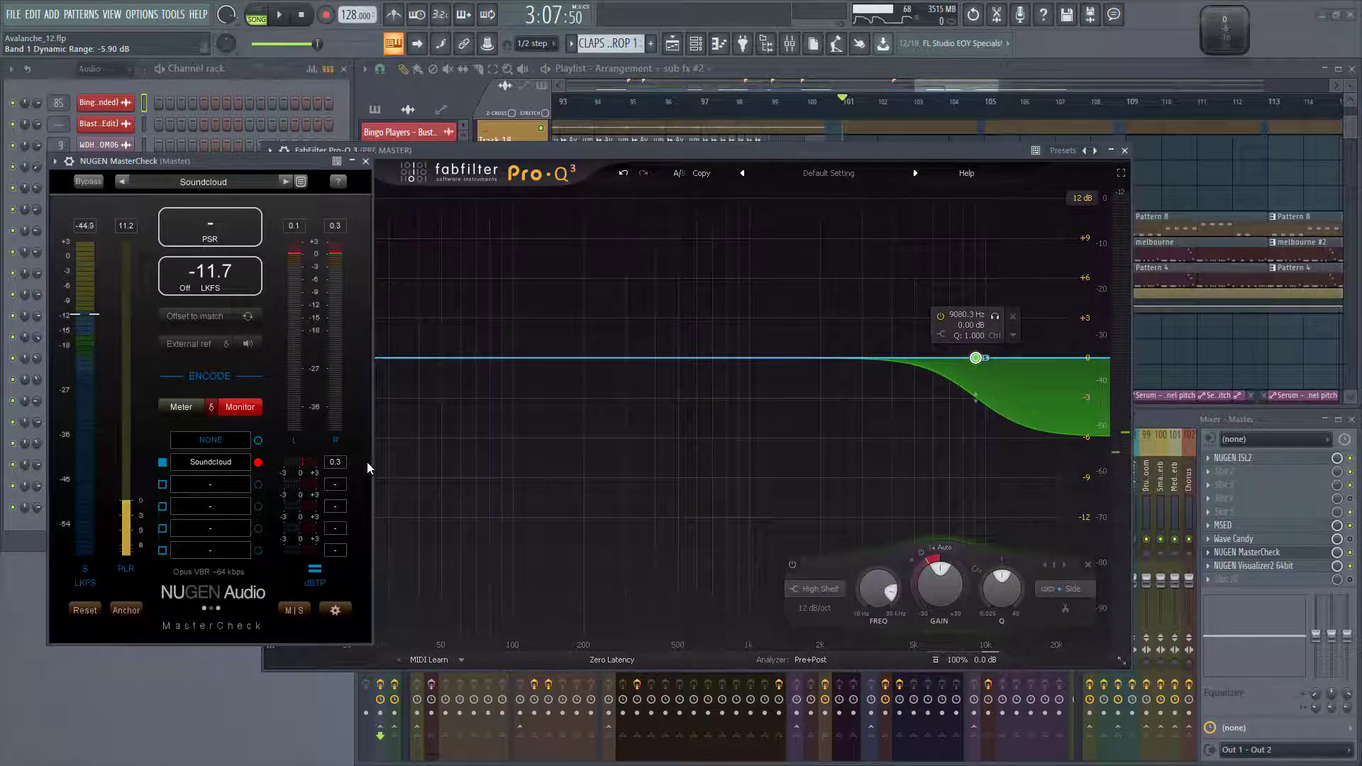
Compare the Soundcloud-encoded drop with Pro-Q 3 repeatedly bypassed and active, leaving the equalizer active and stopping playback
key(space)
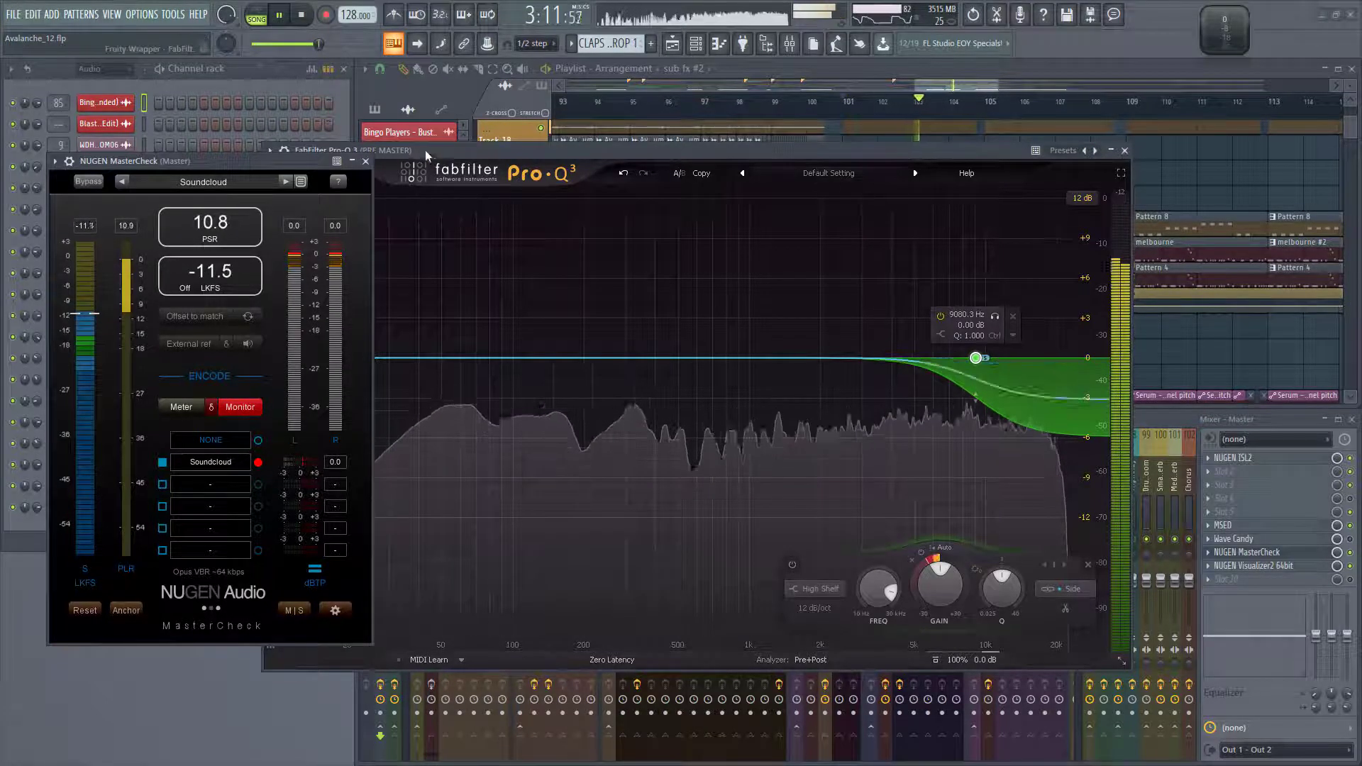
drag(497, 147, 648, 131)
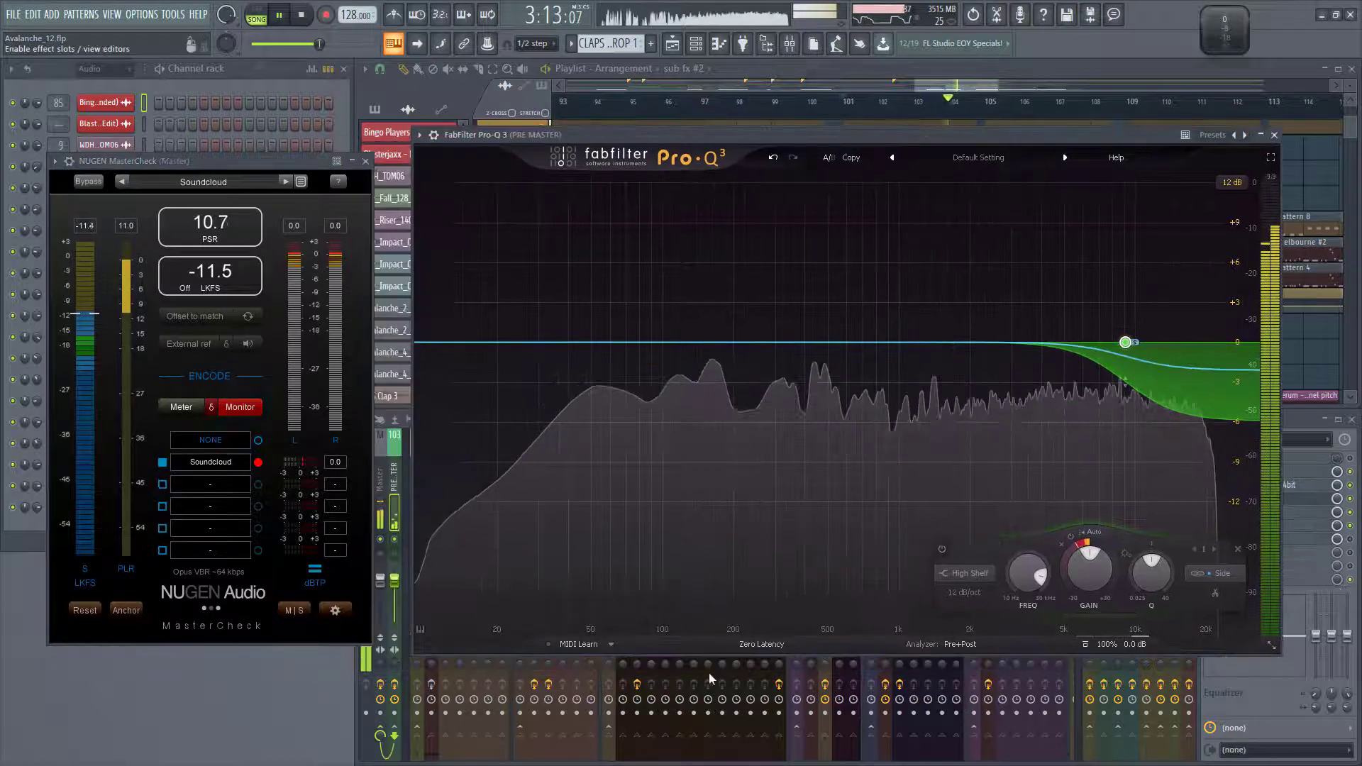
click(1084, 645)
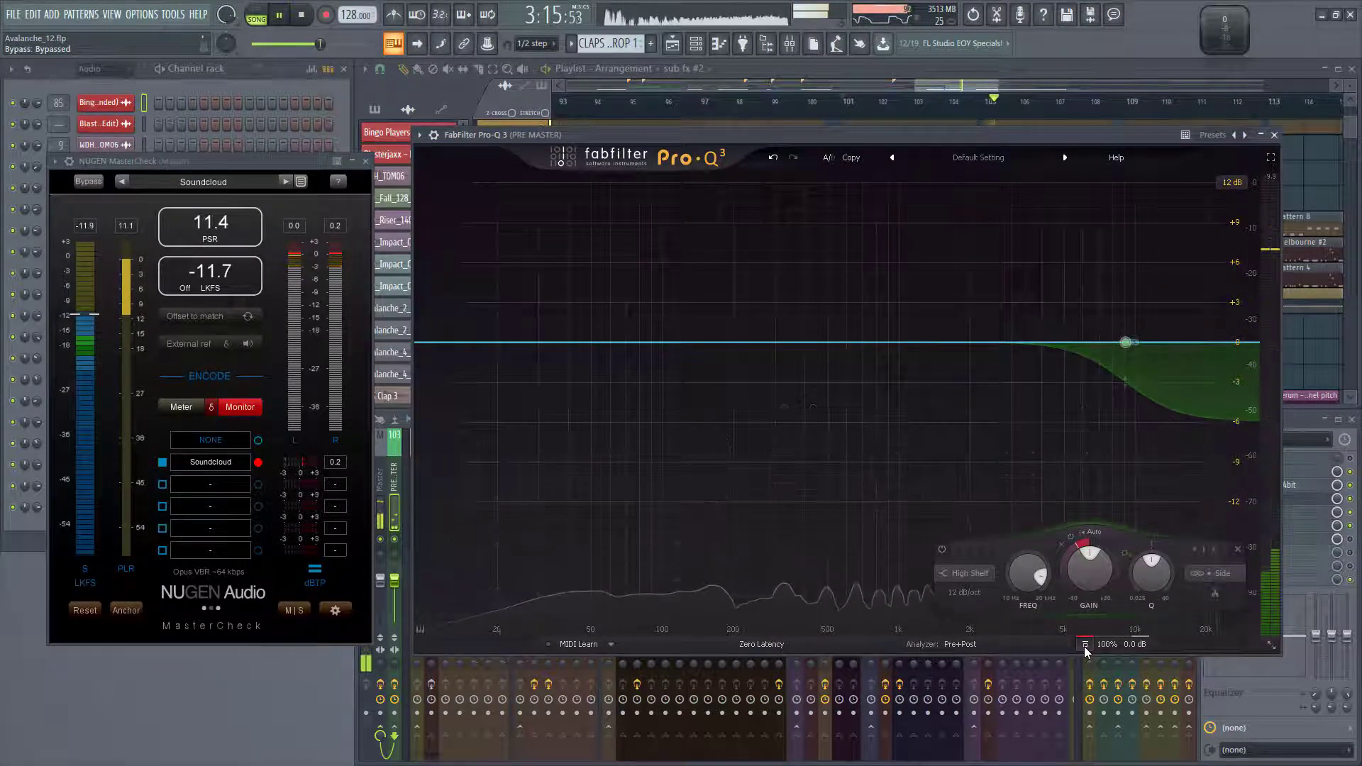
click(1084, 645)
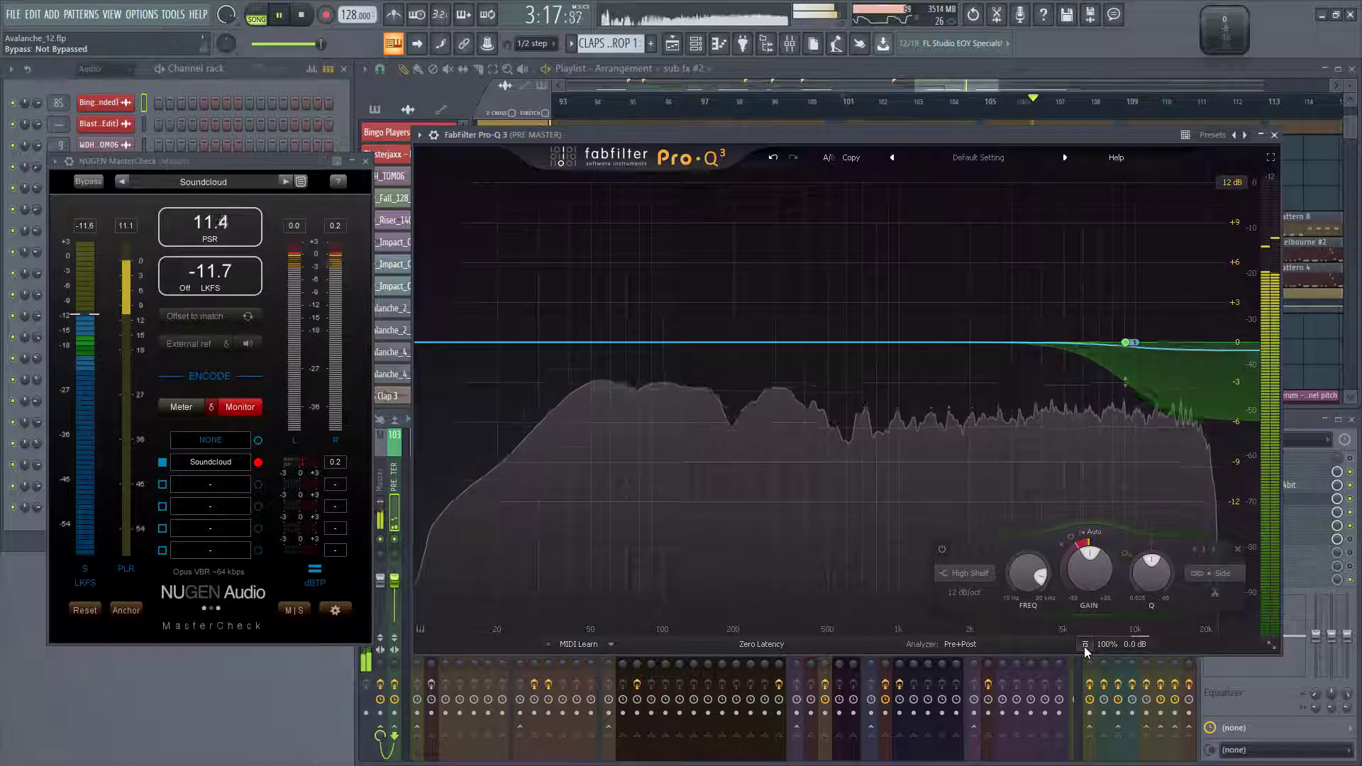
click(1084, 646)
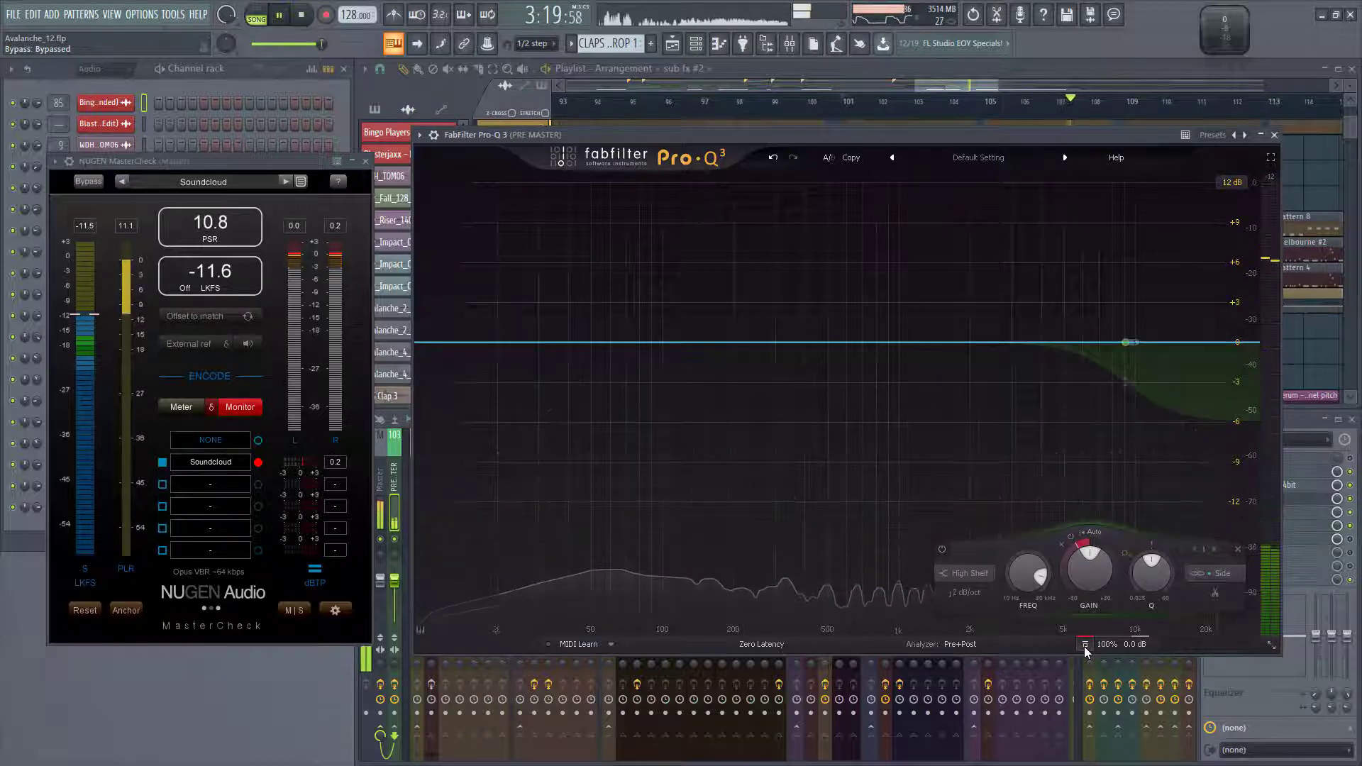
click(1084, 646)
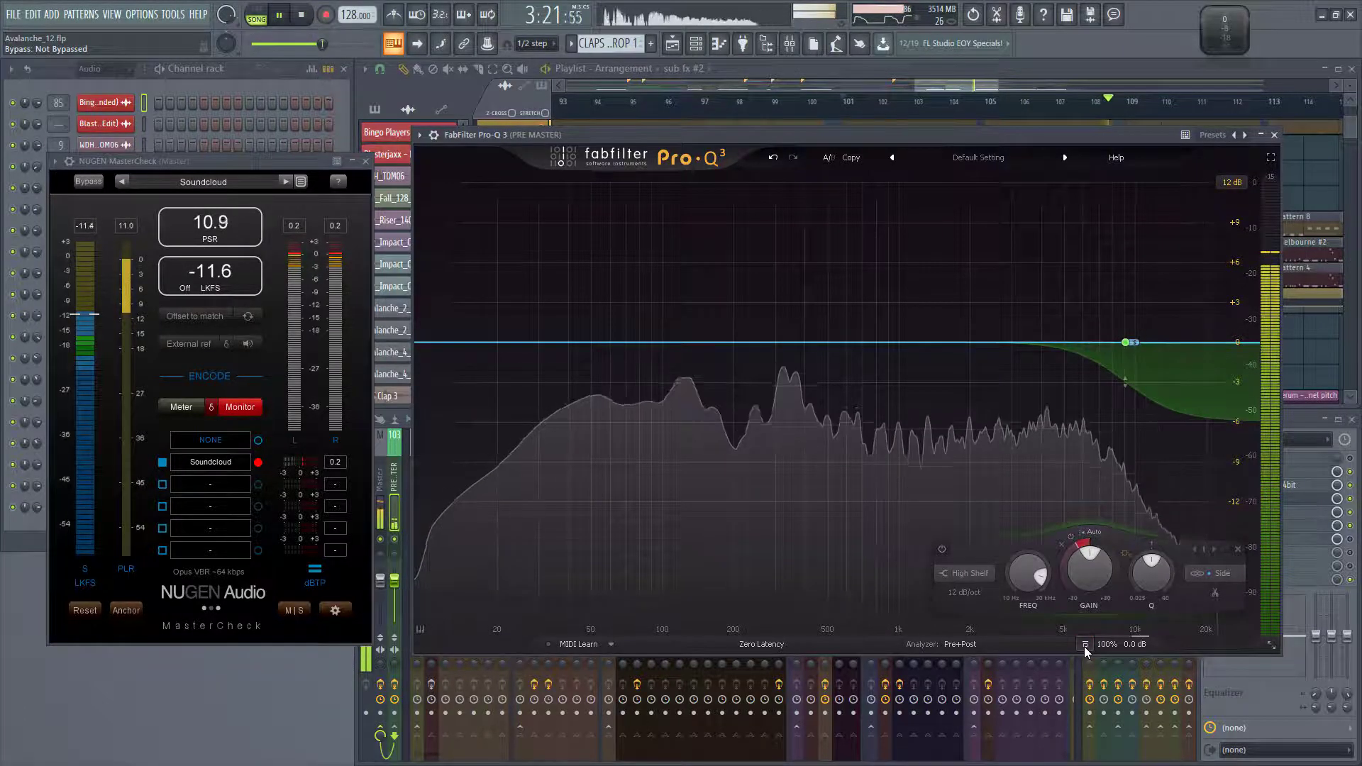
click(1083, 645)
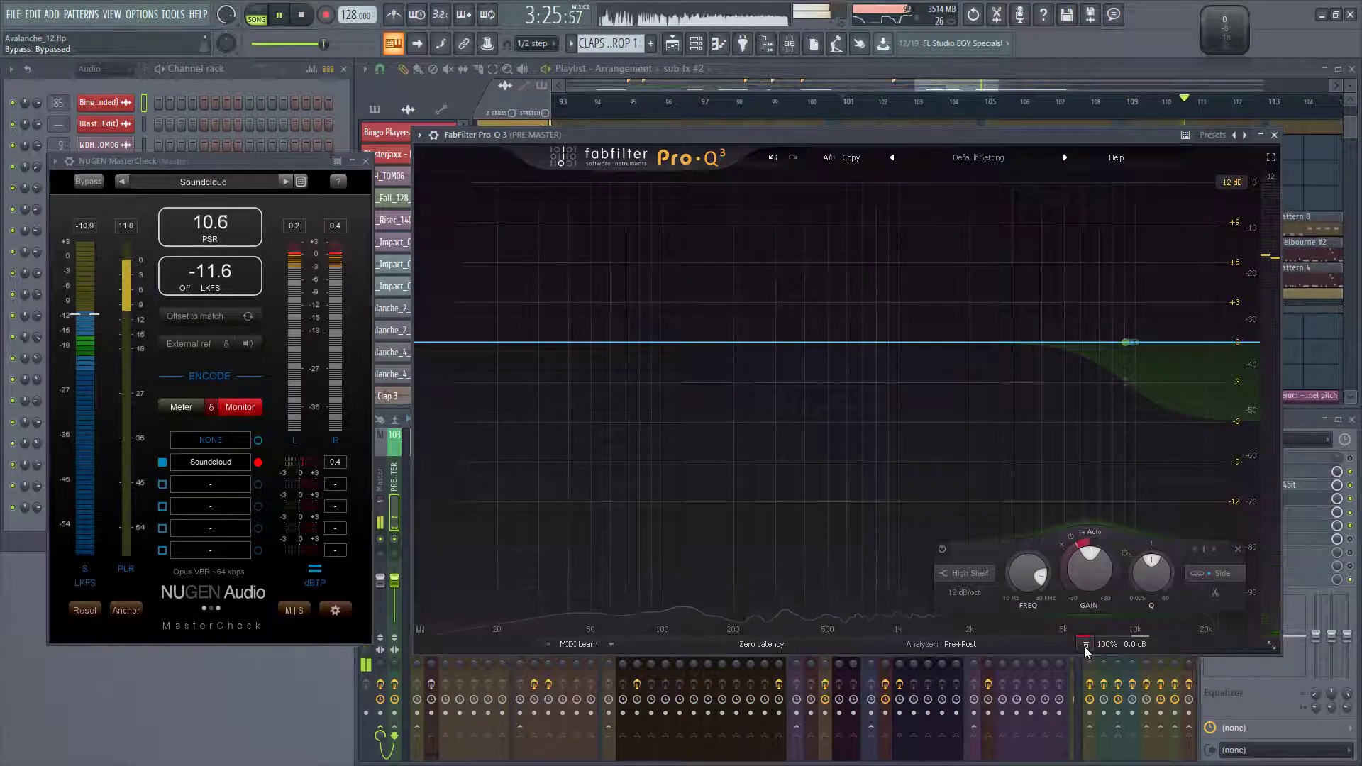
click(1084, 645)
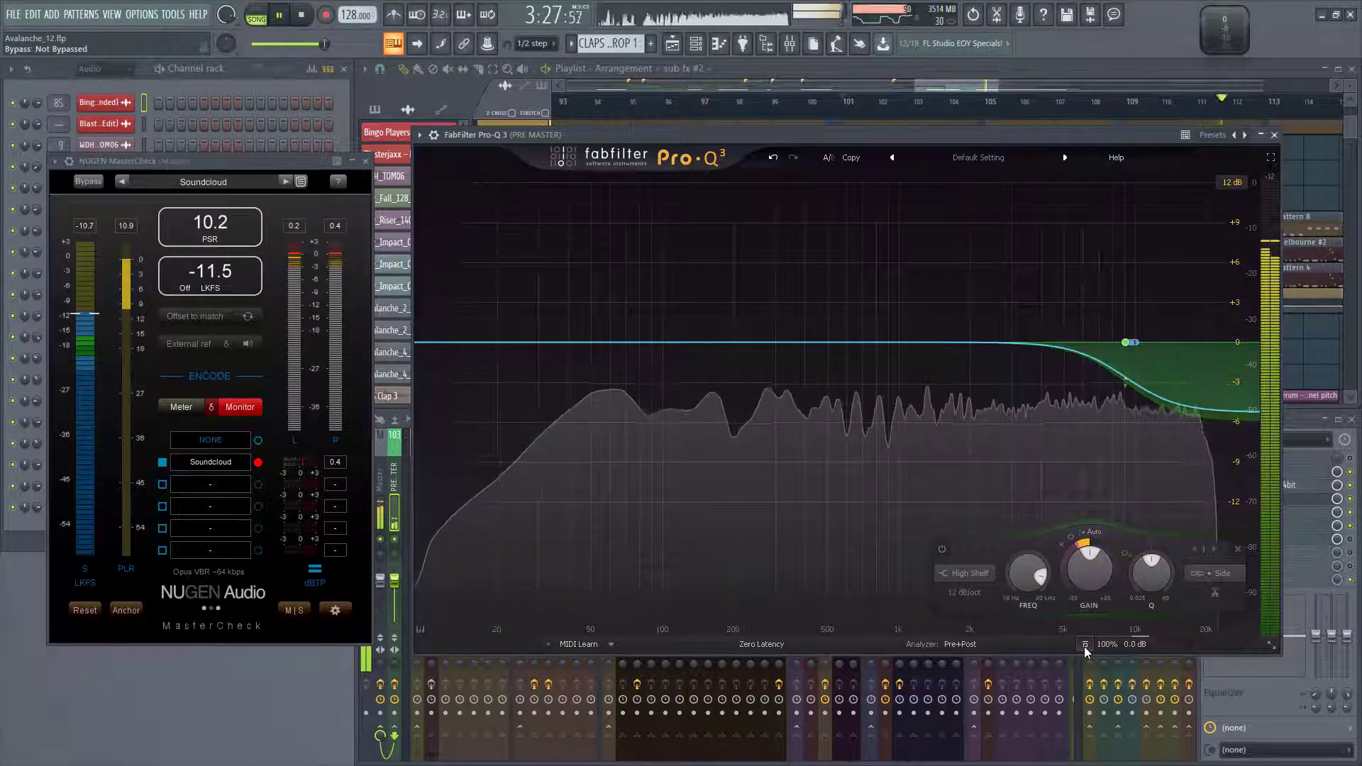
key(space)
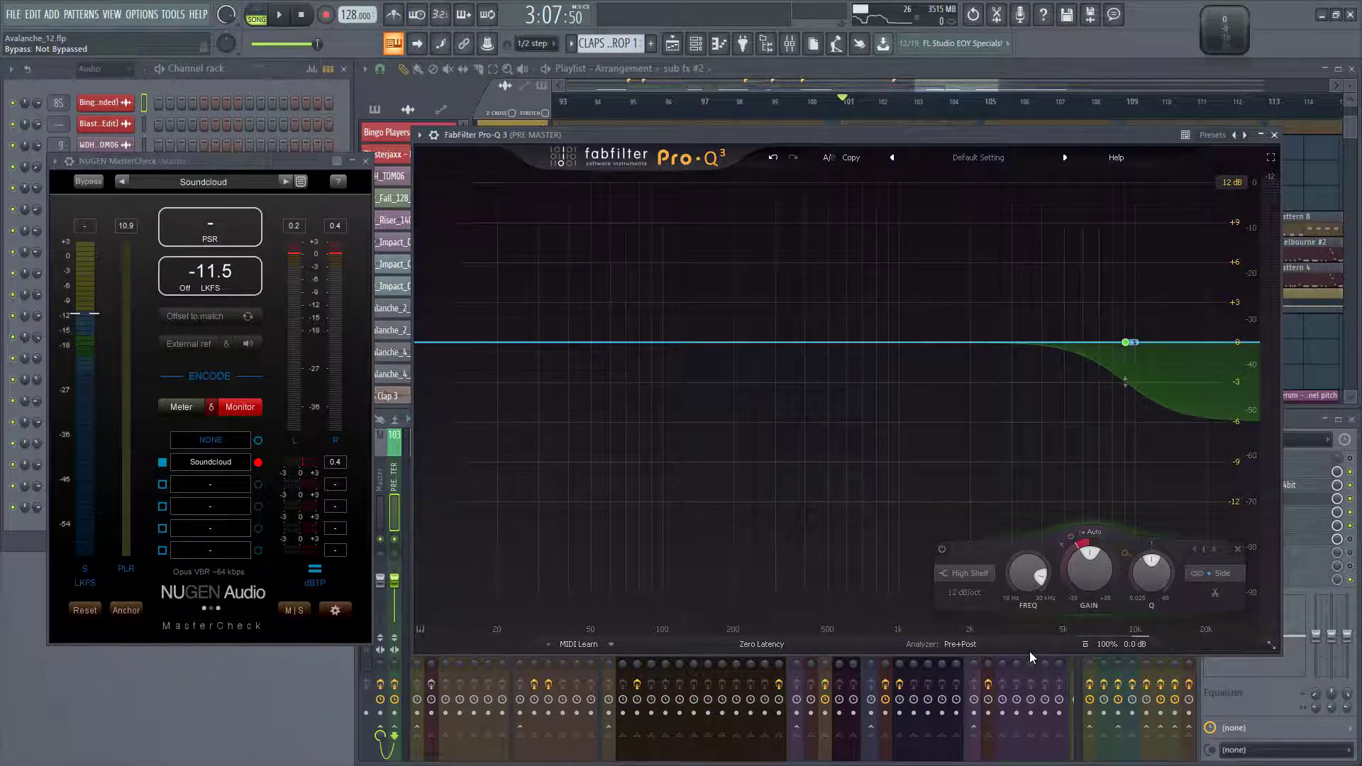
Audition the drop again with Pro-Q 3 bypassed and active, stop playback, then leave the equalizer active and close its window
key(space)
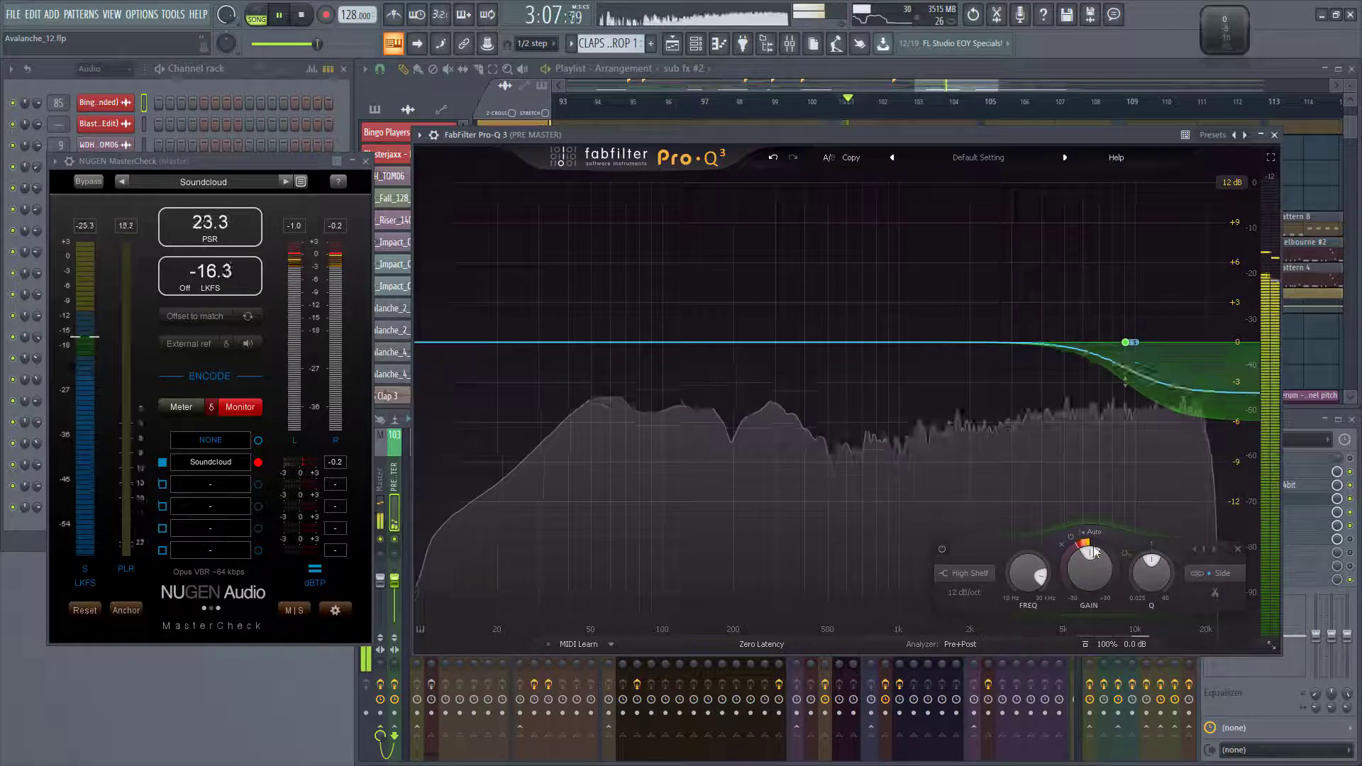
click(1083, 644)
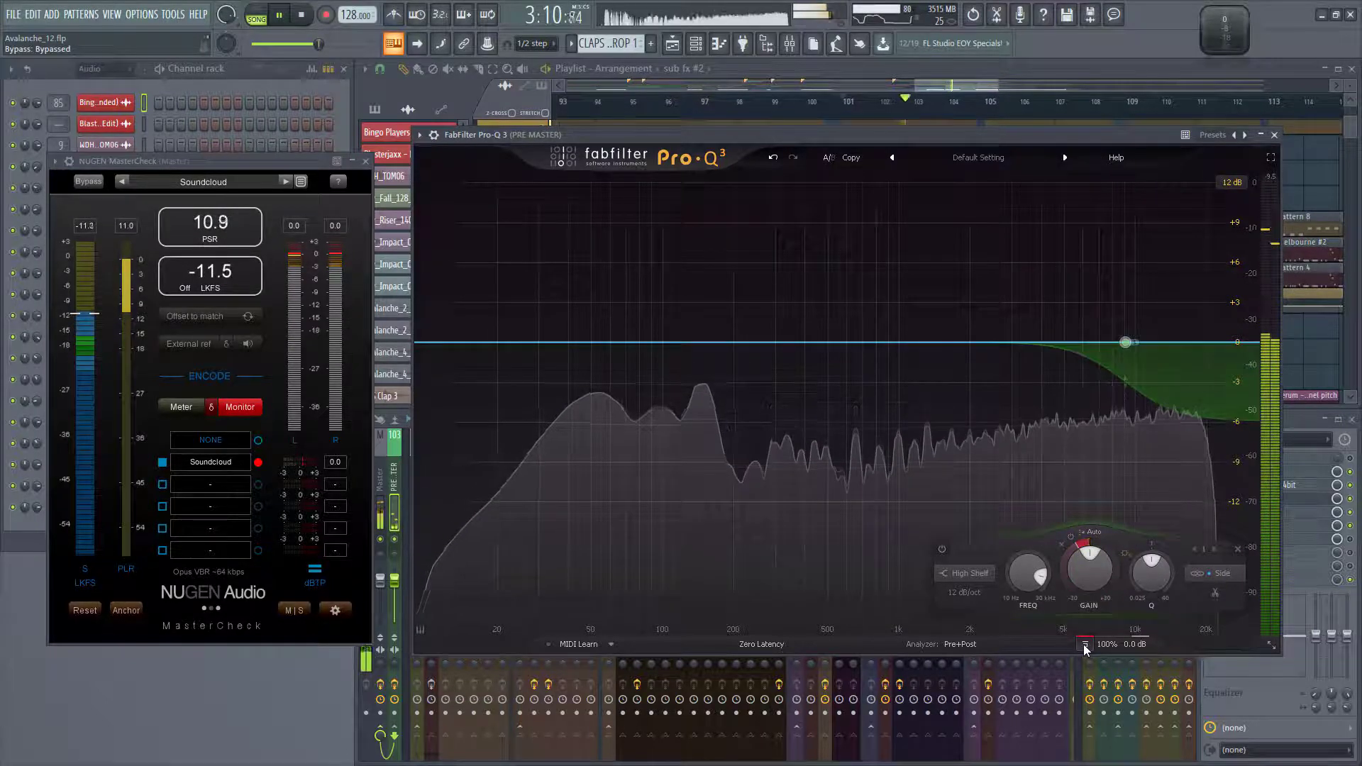
click(1084, 644)
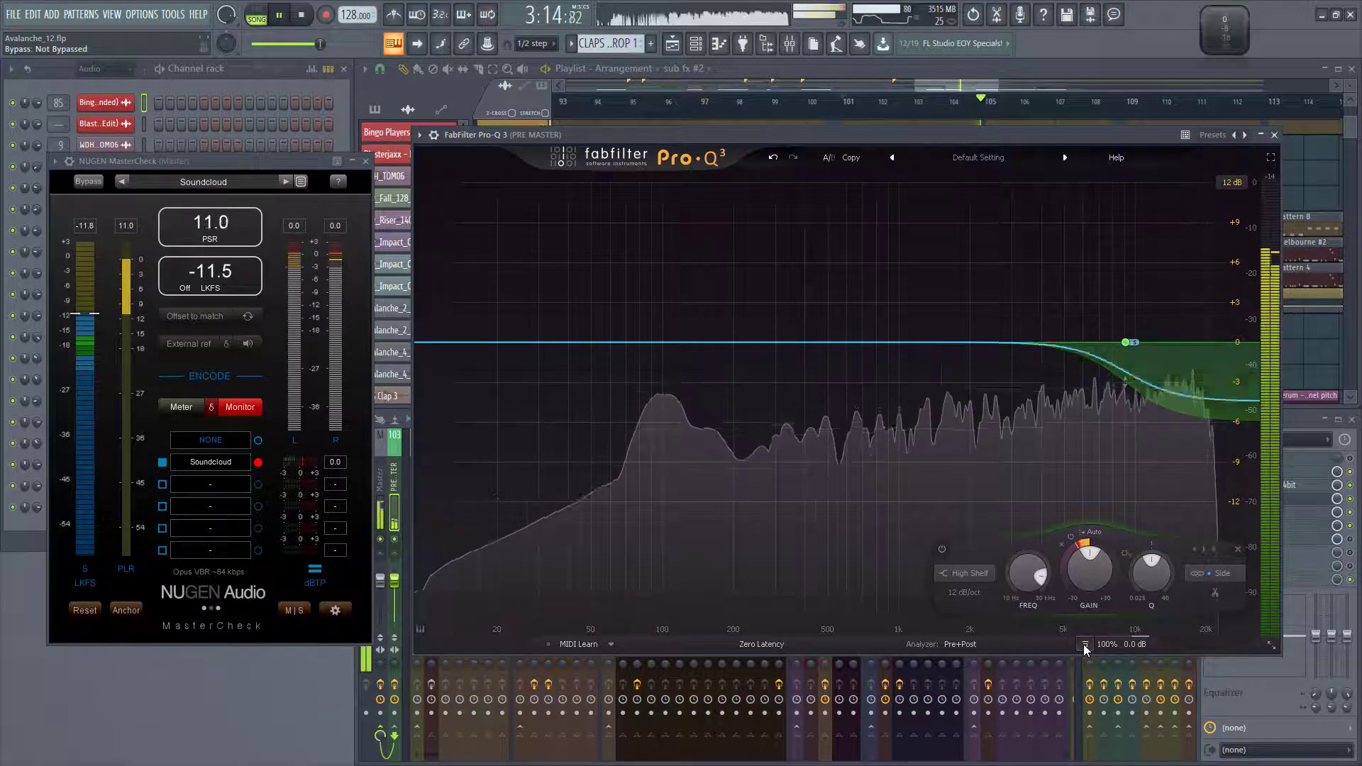
click(1084, 644)
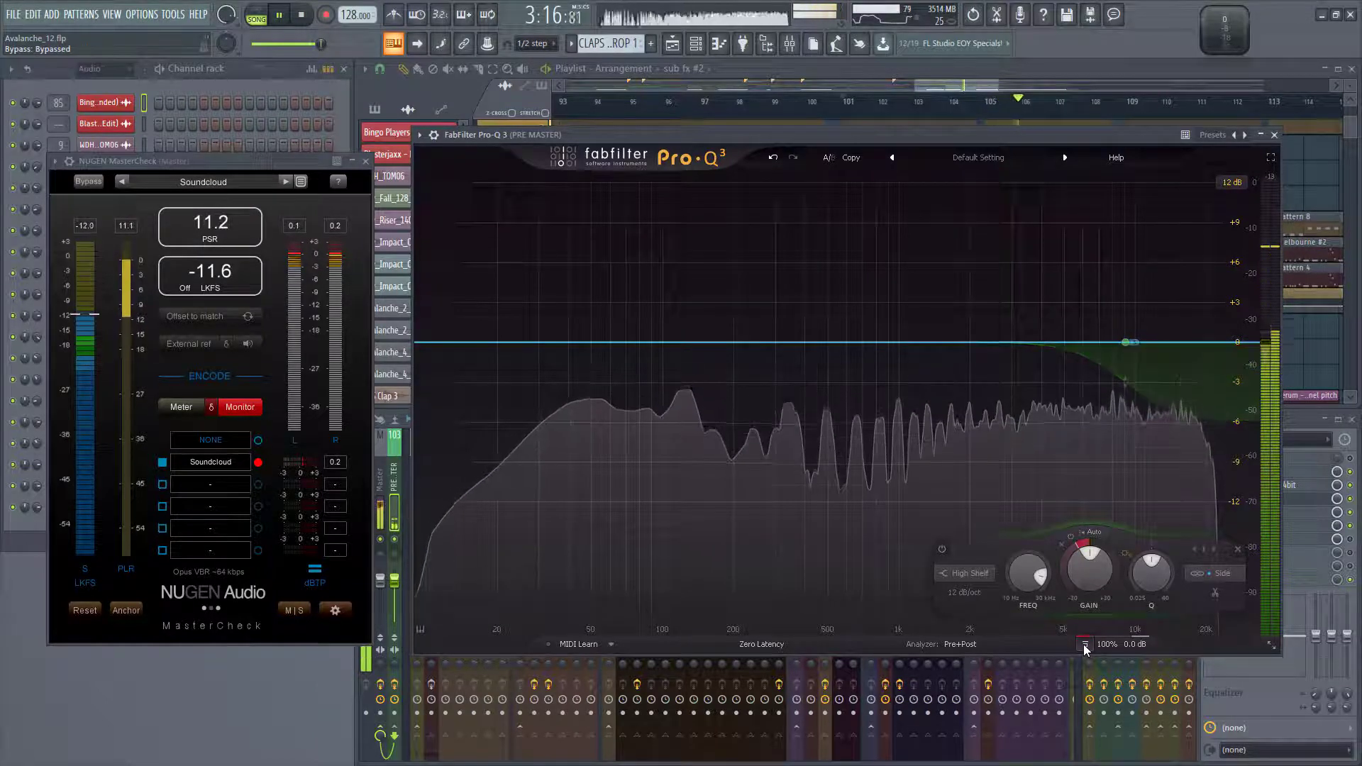
key(space)
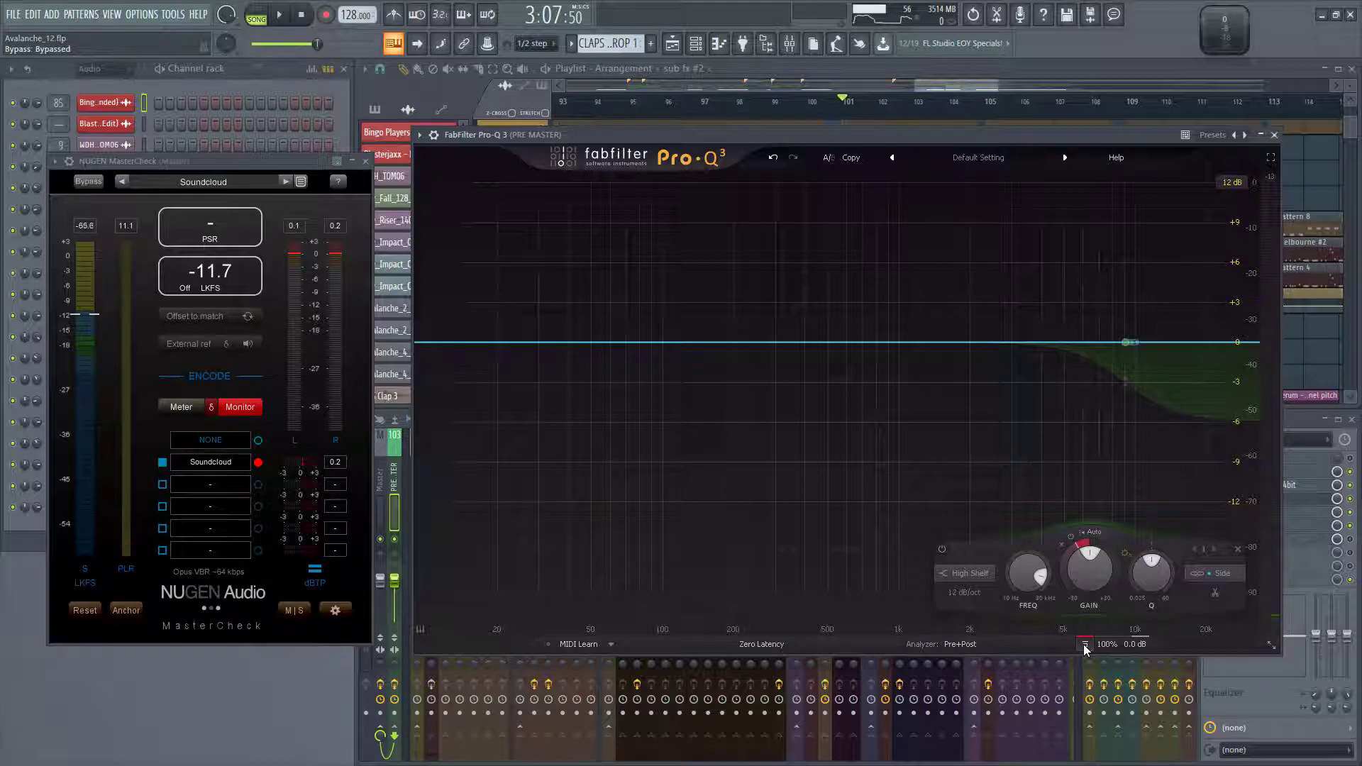
click(1083, 644)
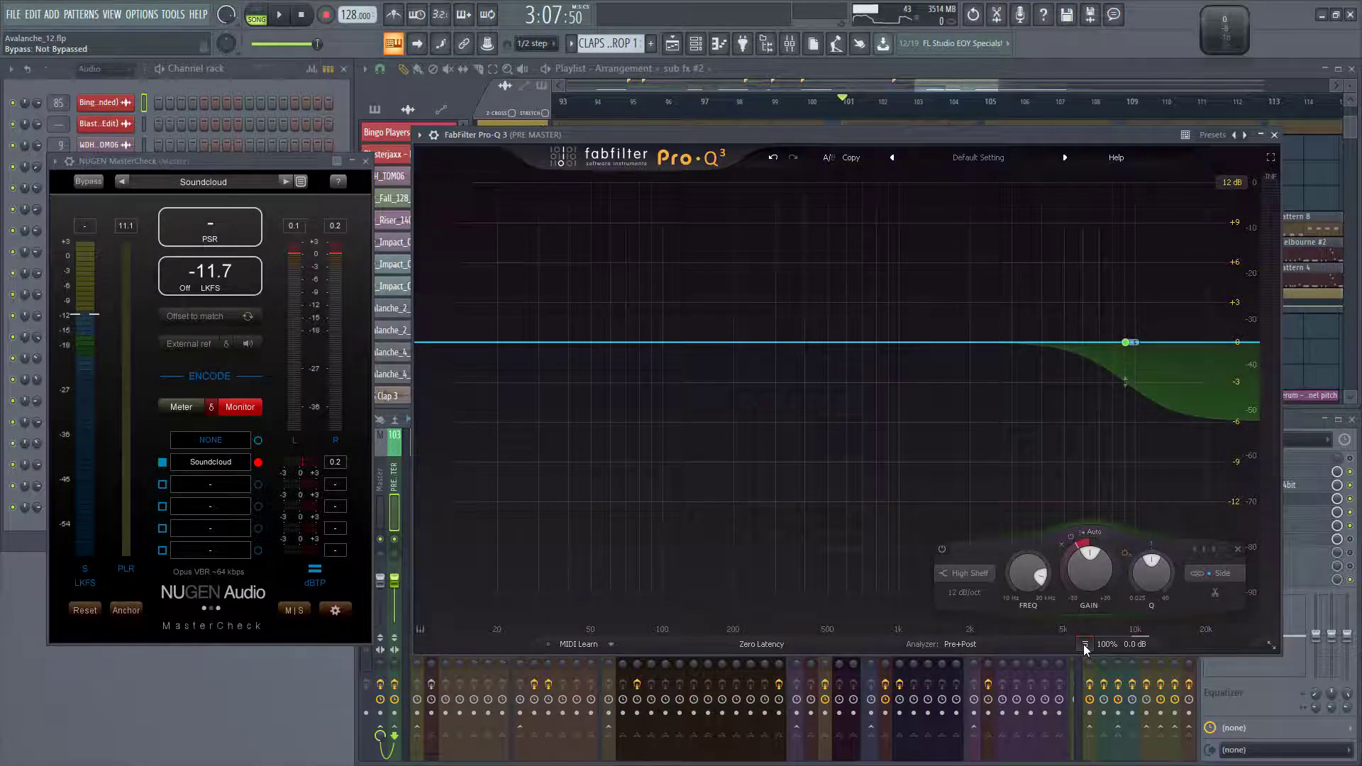
click(1274, 135)
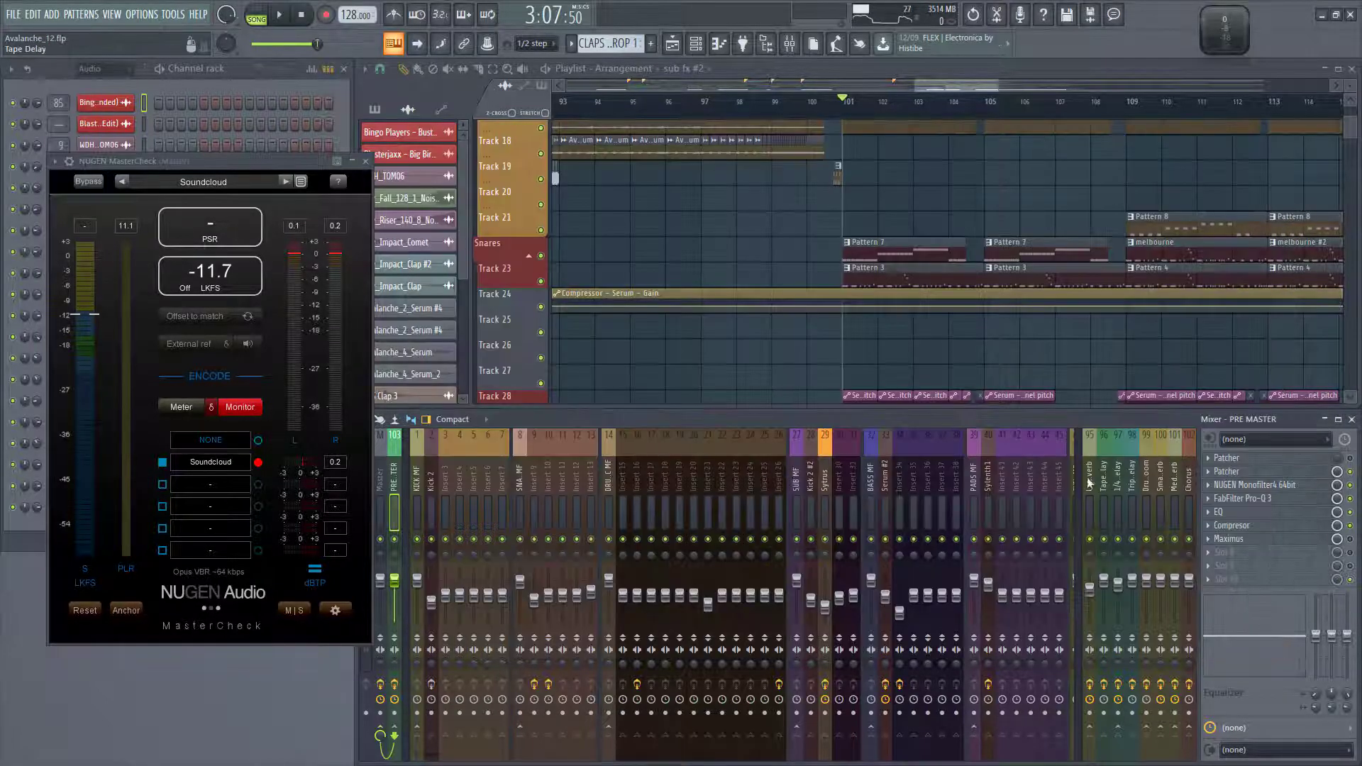
Lower the volume fader of the NOISE mixer track during the drop and audition the Soundcloud-encoded result, placing MasterCheck near the window's centre
scroll(754, 487, right, 10)
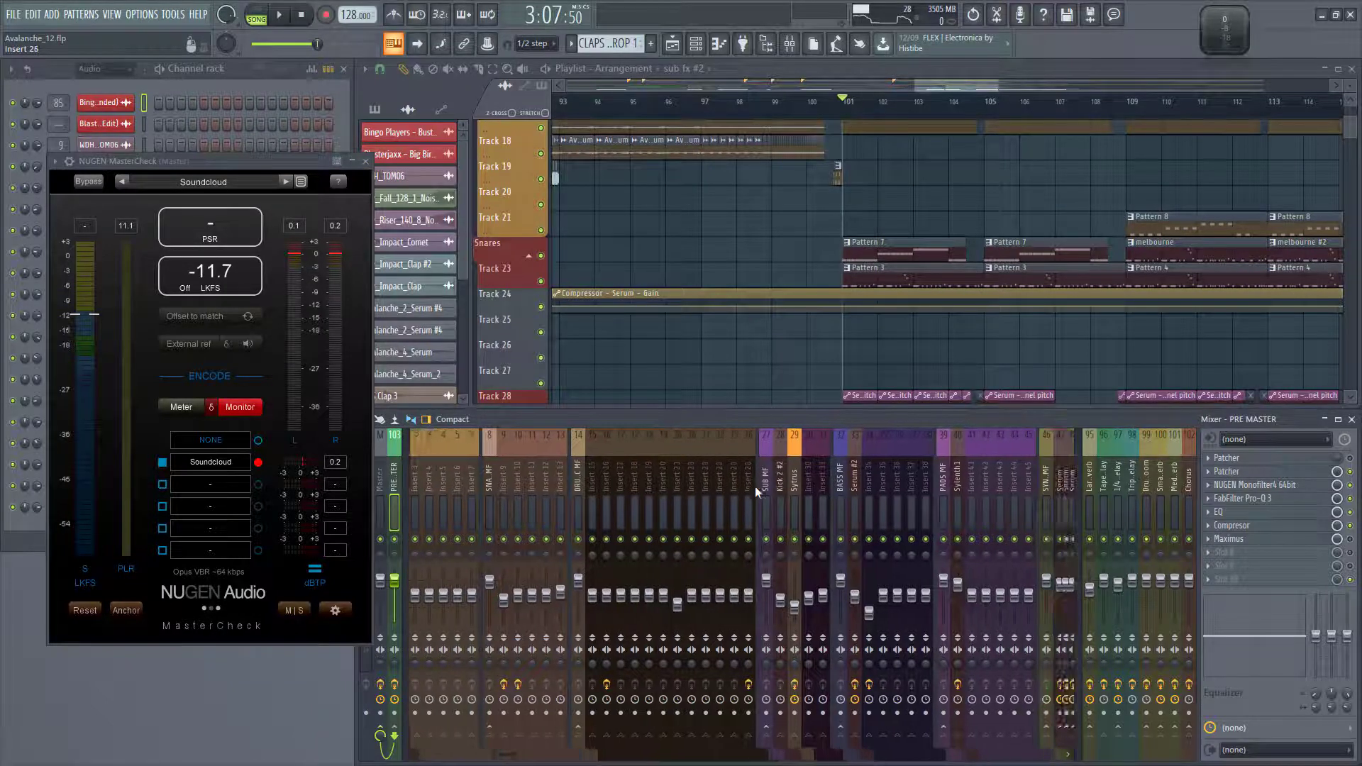
scroll(955, 494, right, 2)
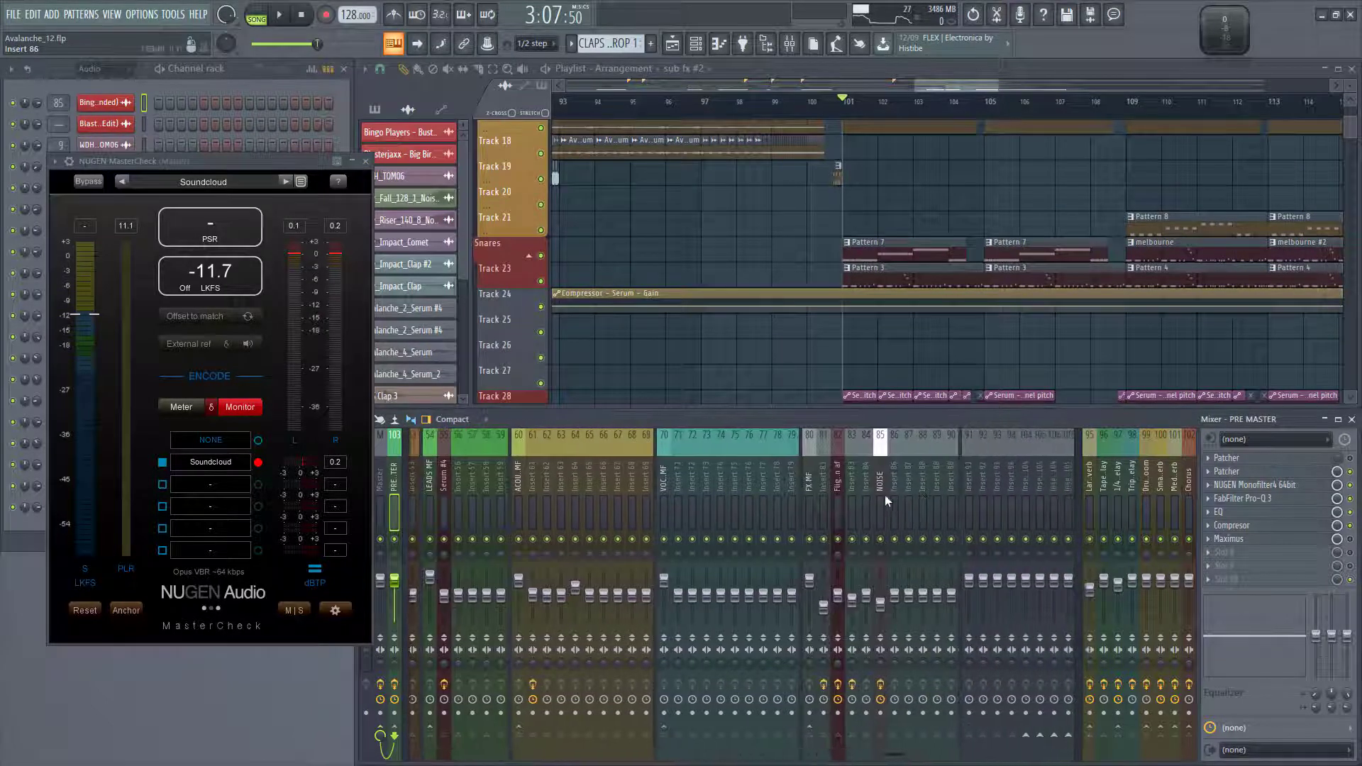
click(881, 497)
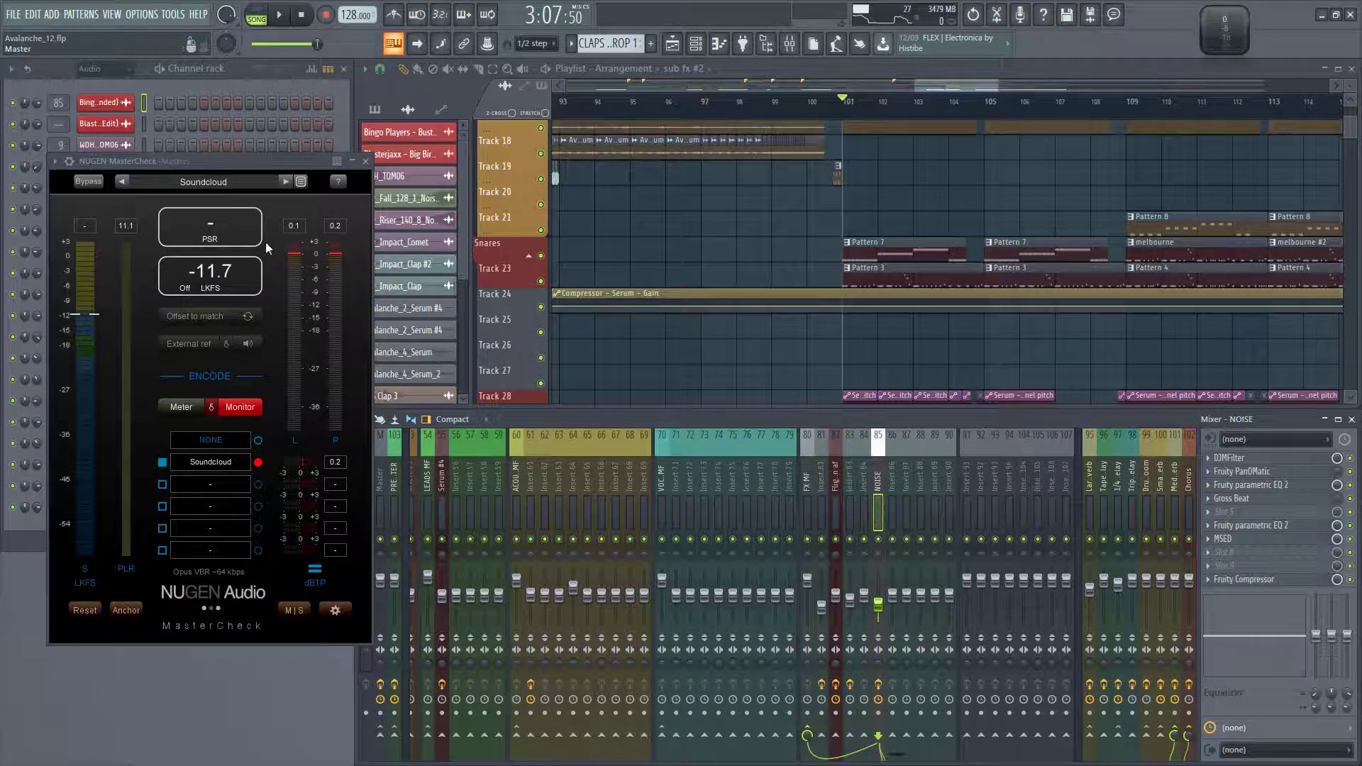
drag(244, 162, 199, 164)
click(867, 485)
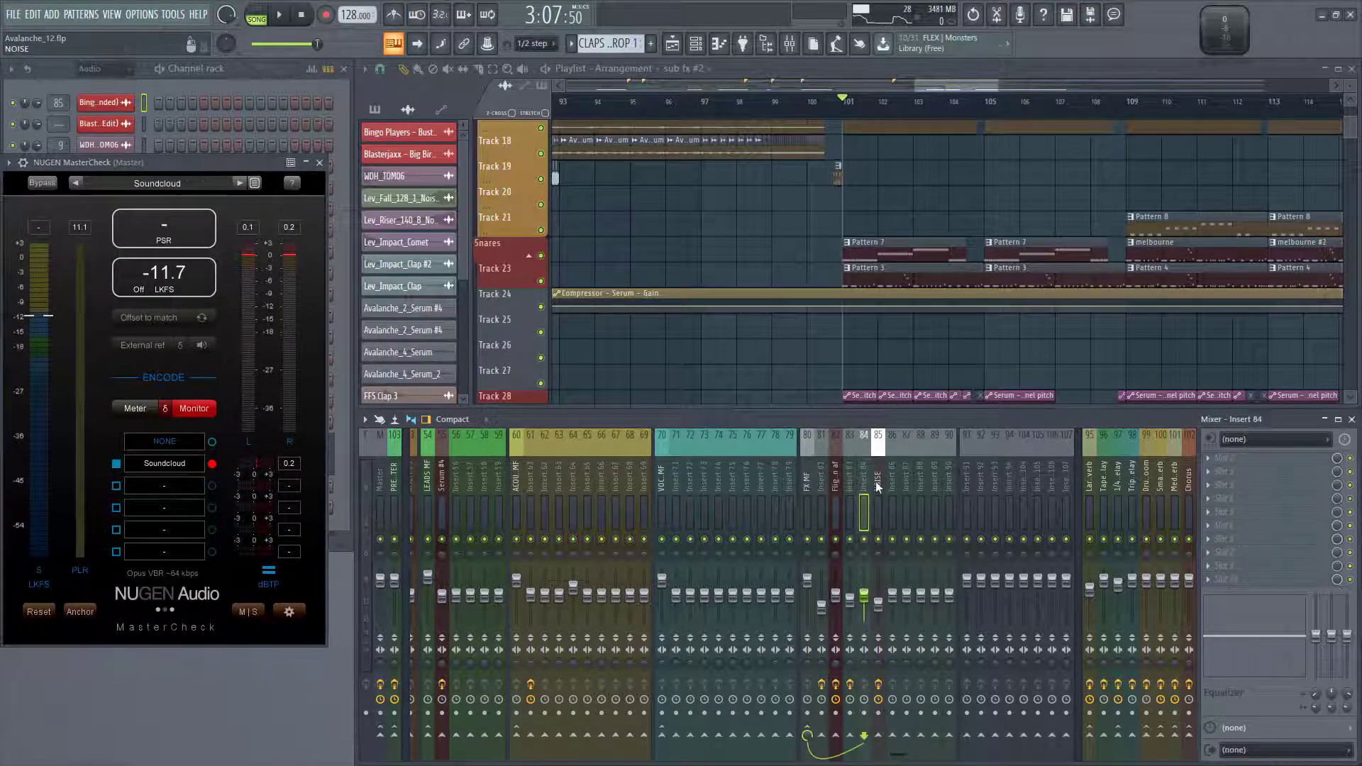
click(877, 482)
key(space)
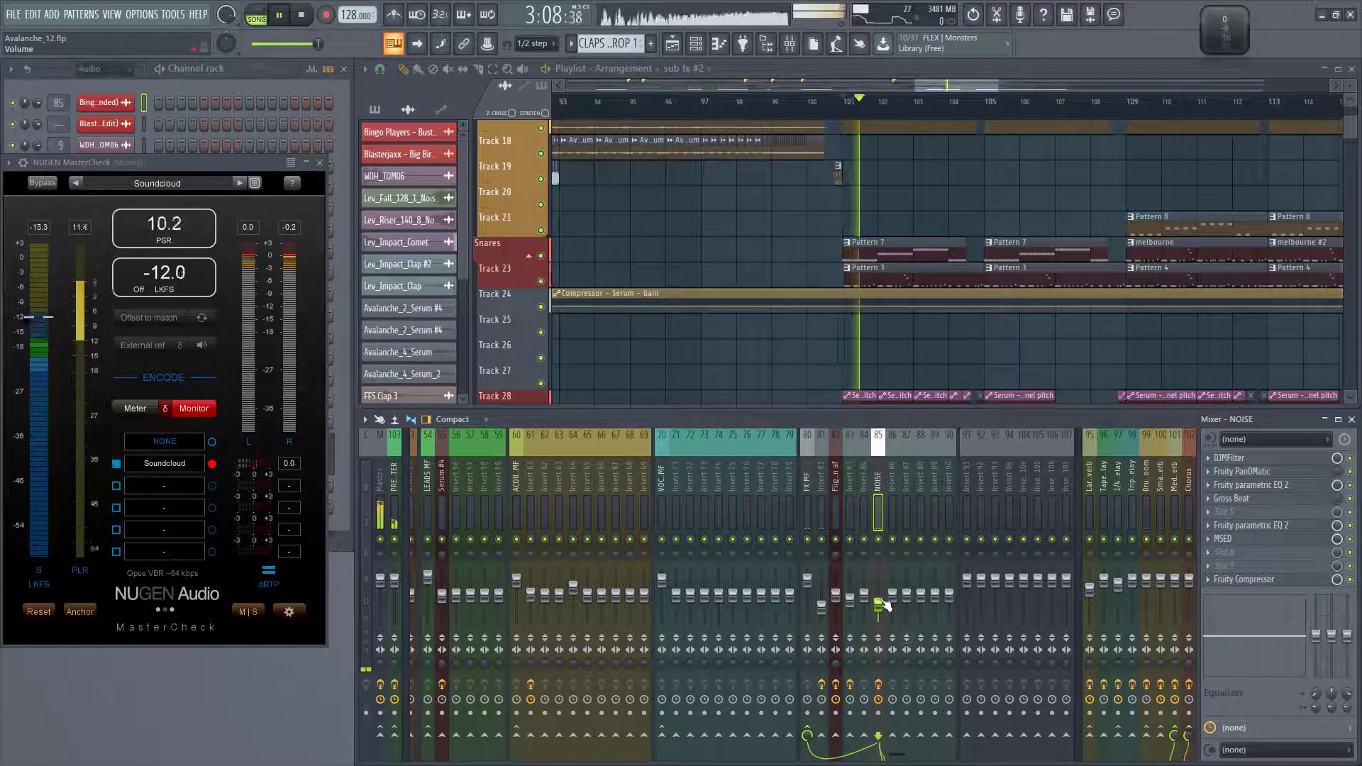
drag(878, 605, 878, 612)
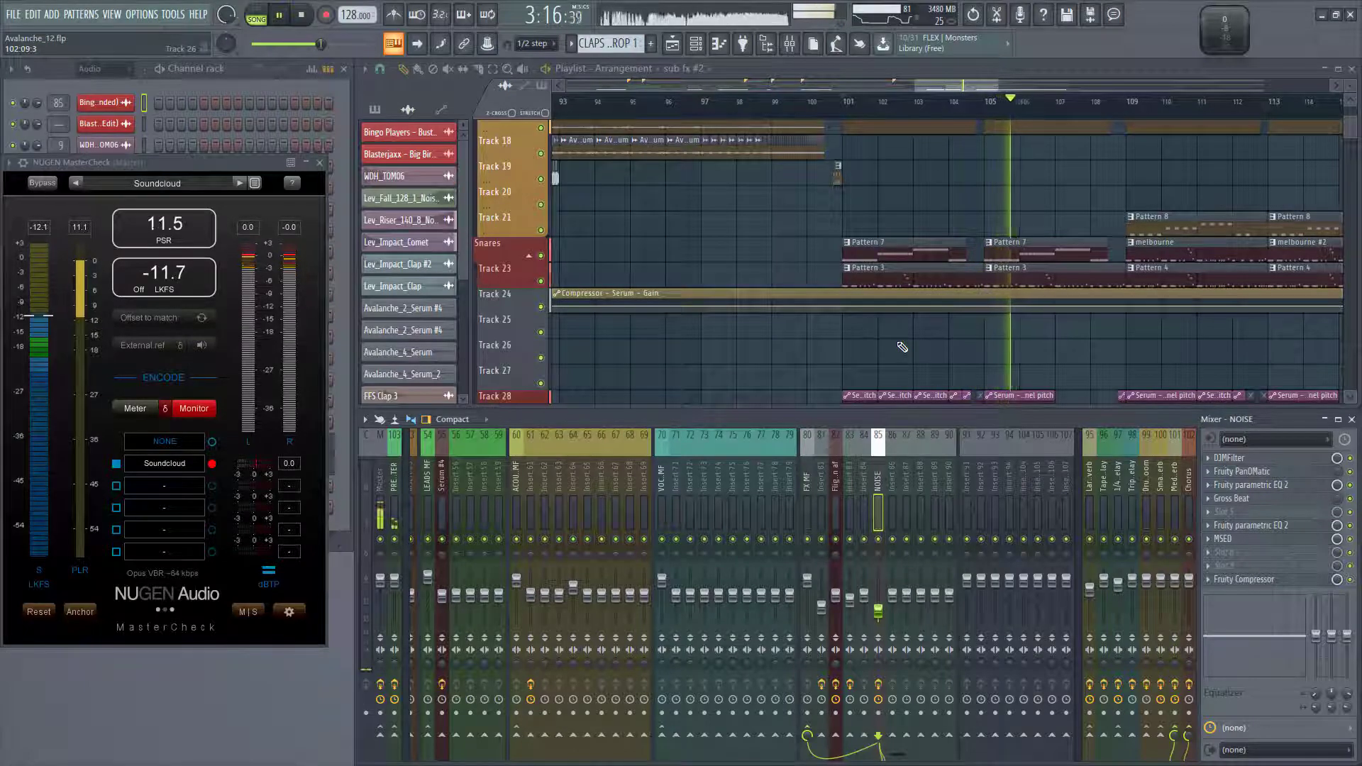
drag(212, 161, 555, 169)
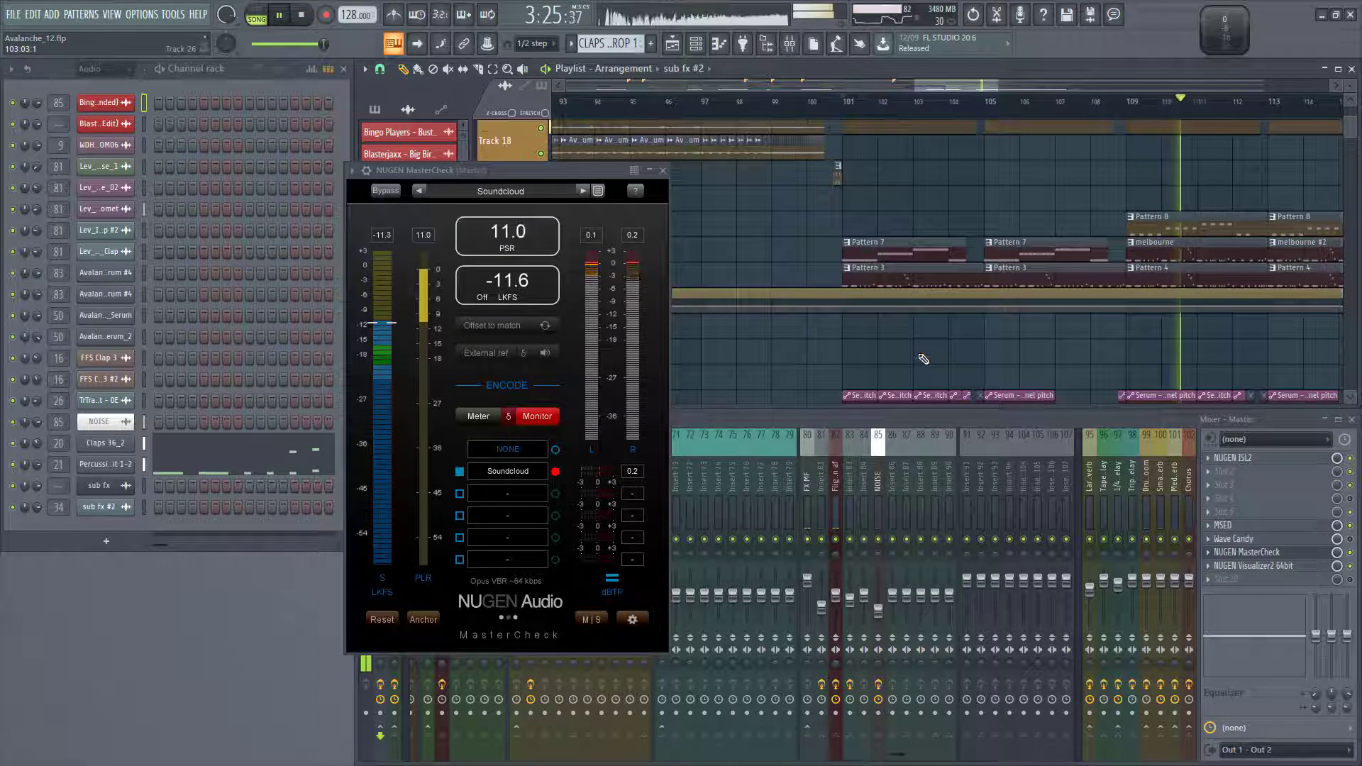
key(space)
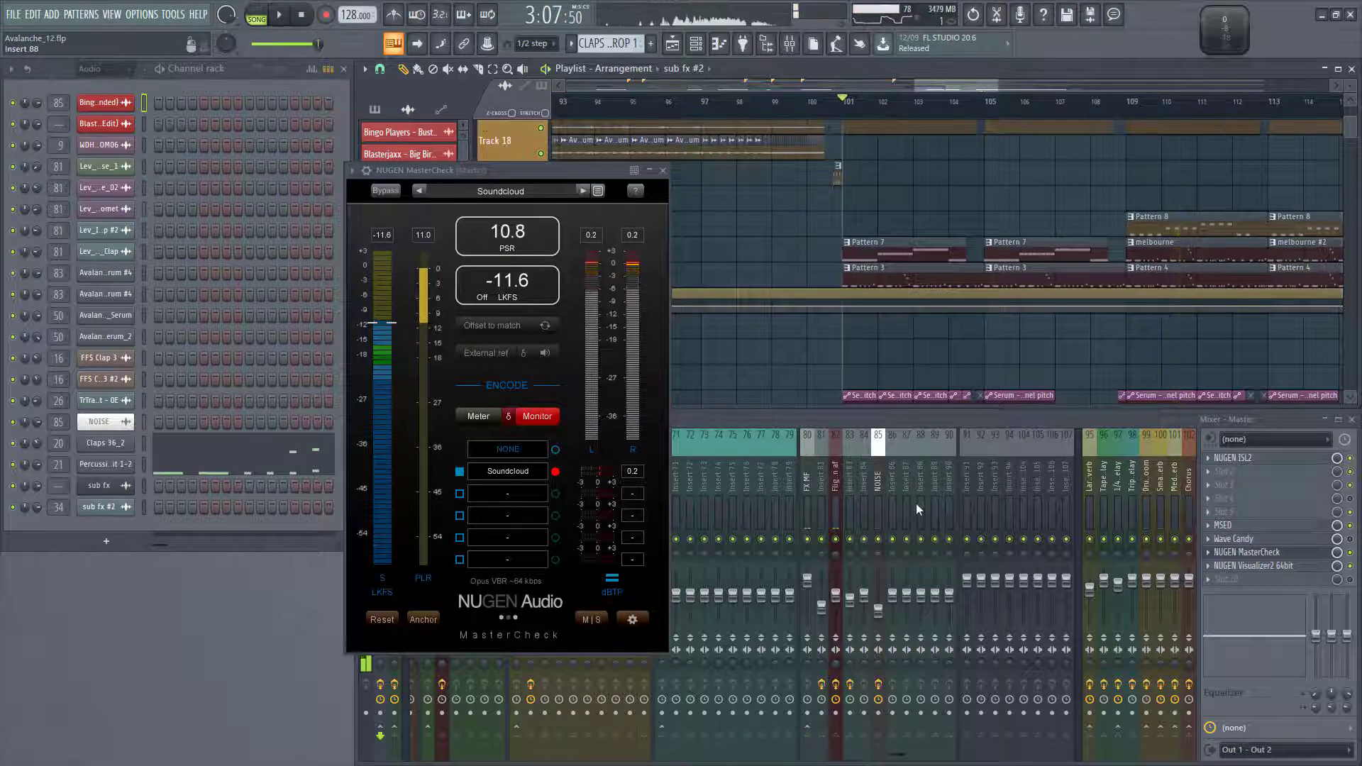
Raise the NOISE track's volume fader slightly to about -19.5 dB and replay the drop to check it
click(878, 612)
drag(878, 611, 878, 608)
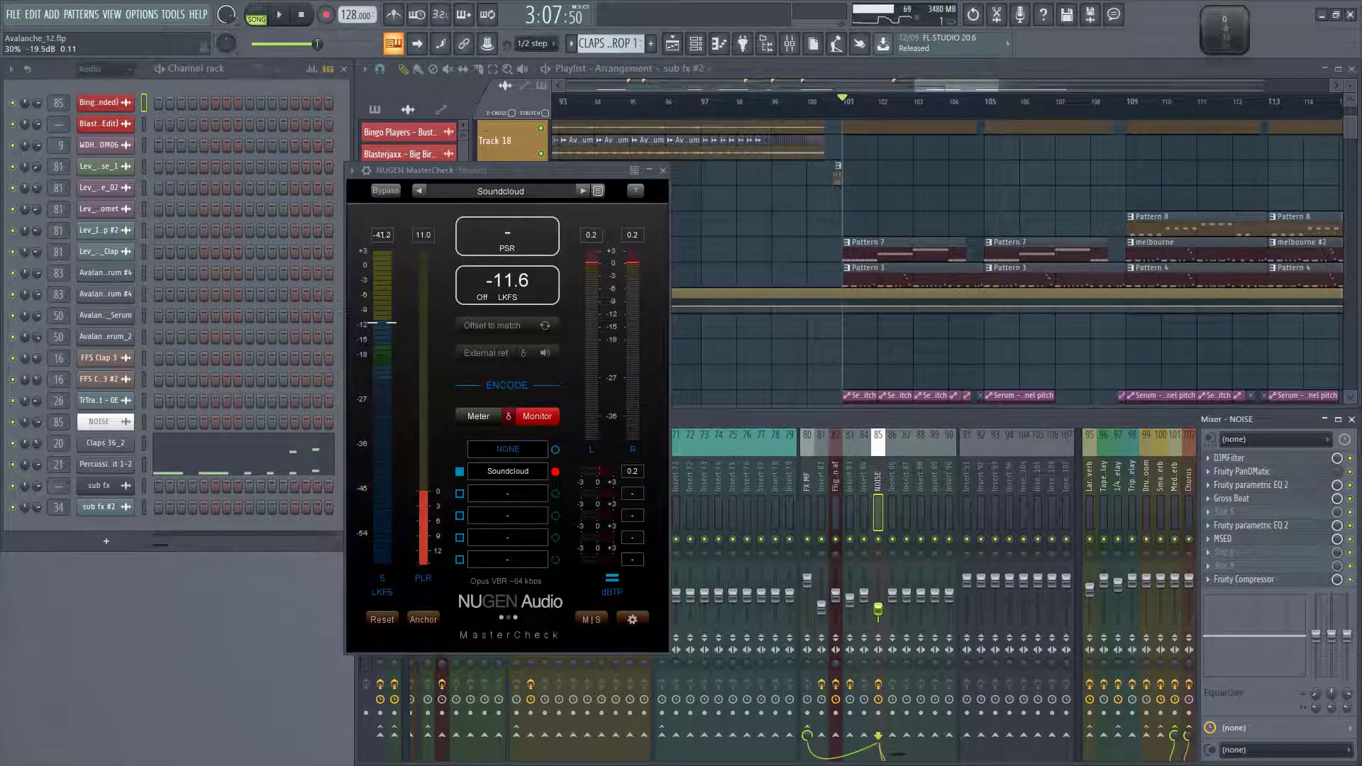
key(space)
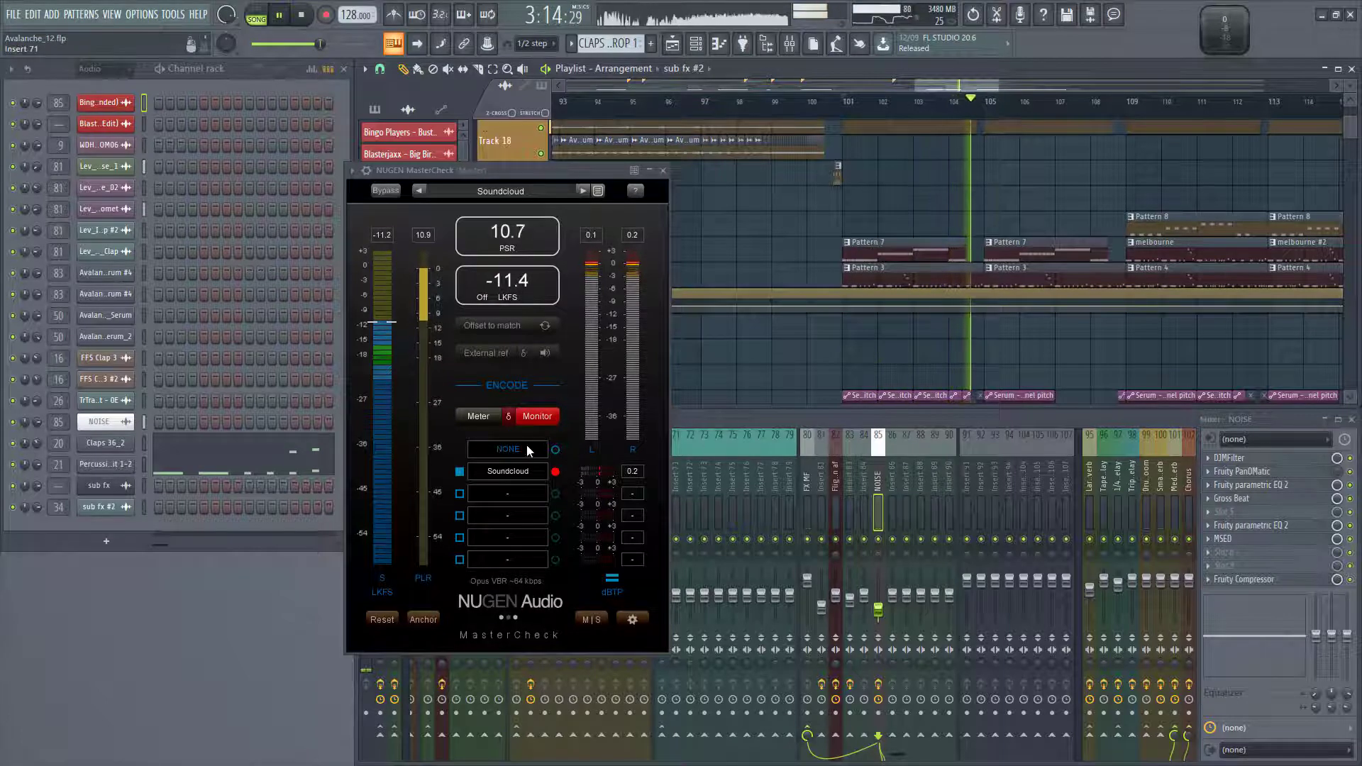
key(space)
Audition the drop in MasterCheck with codec NONE, switching to encode metering, and return to monitoring the Soundcloud codec
click(484, 415)
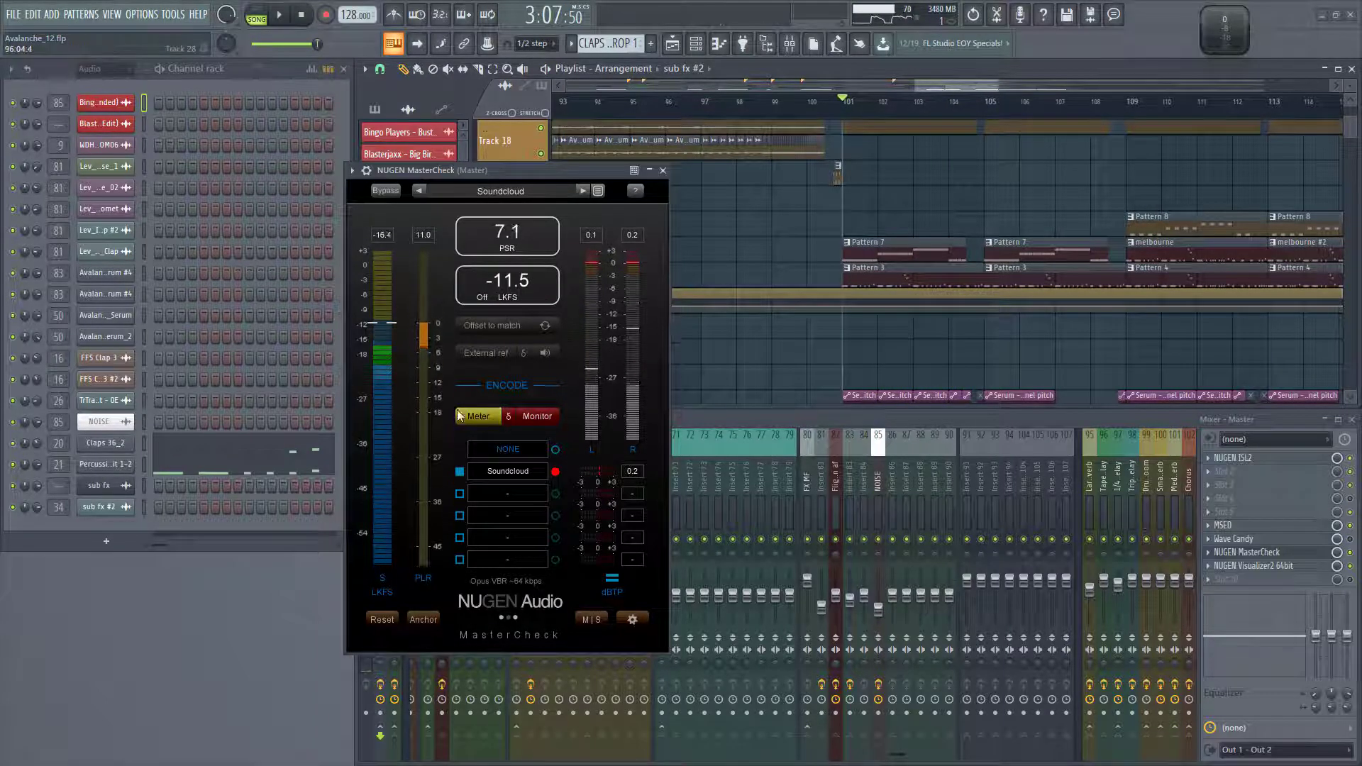
click(556, 450)
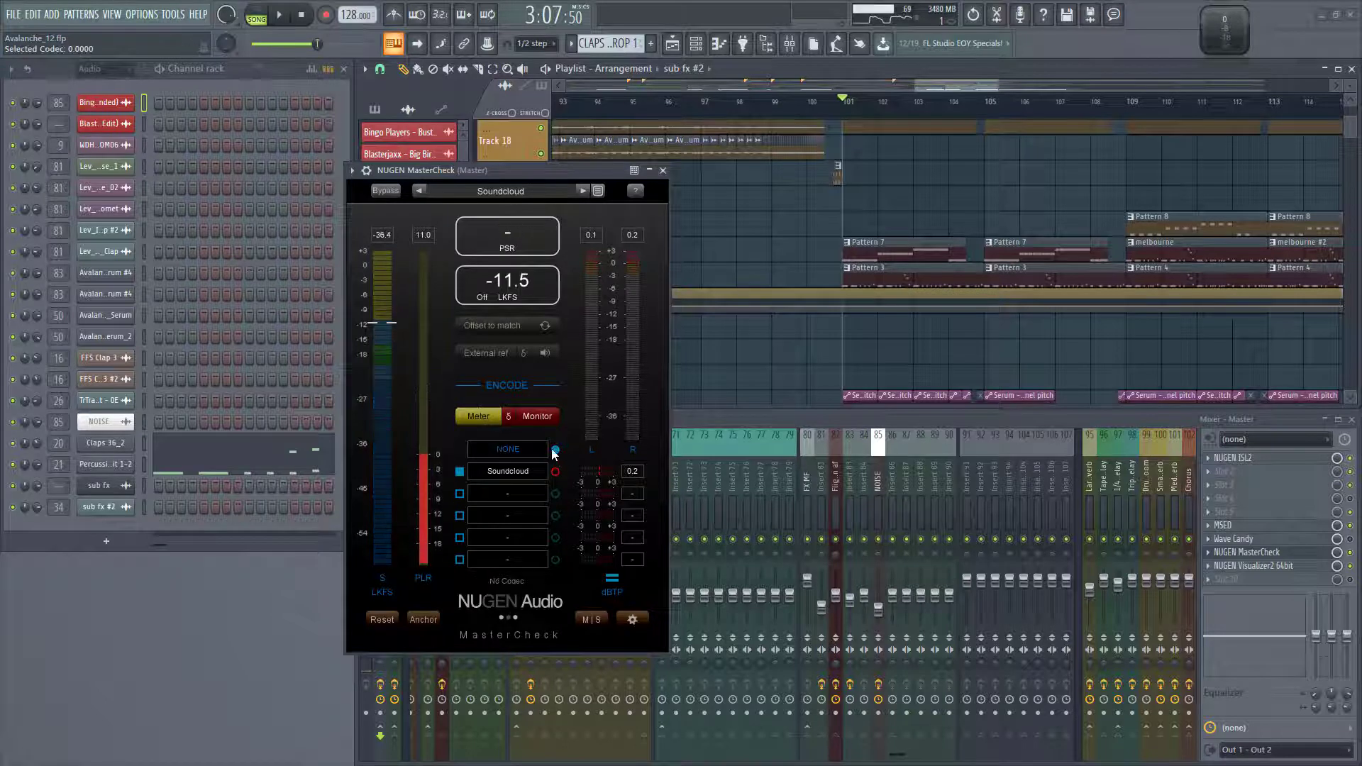
click(528, 420)
key(space)
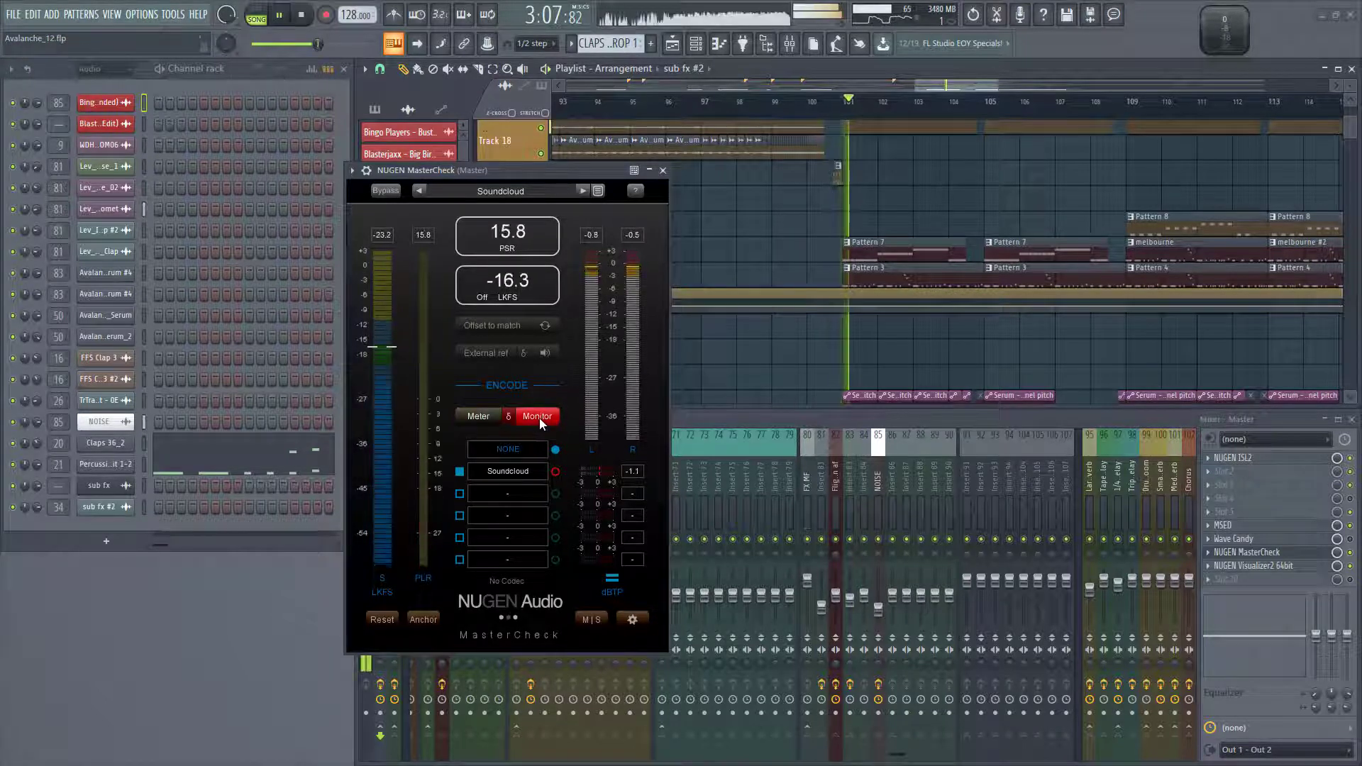
click(472, 418)
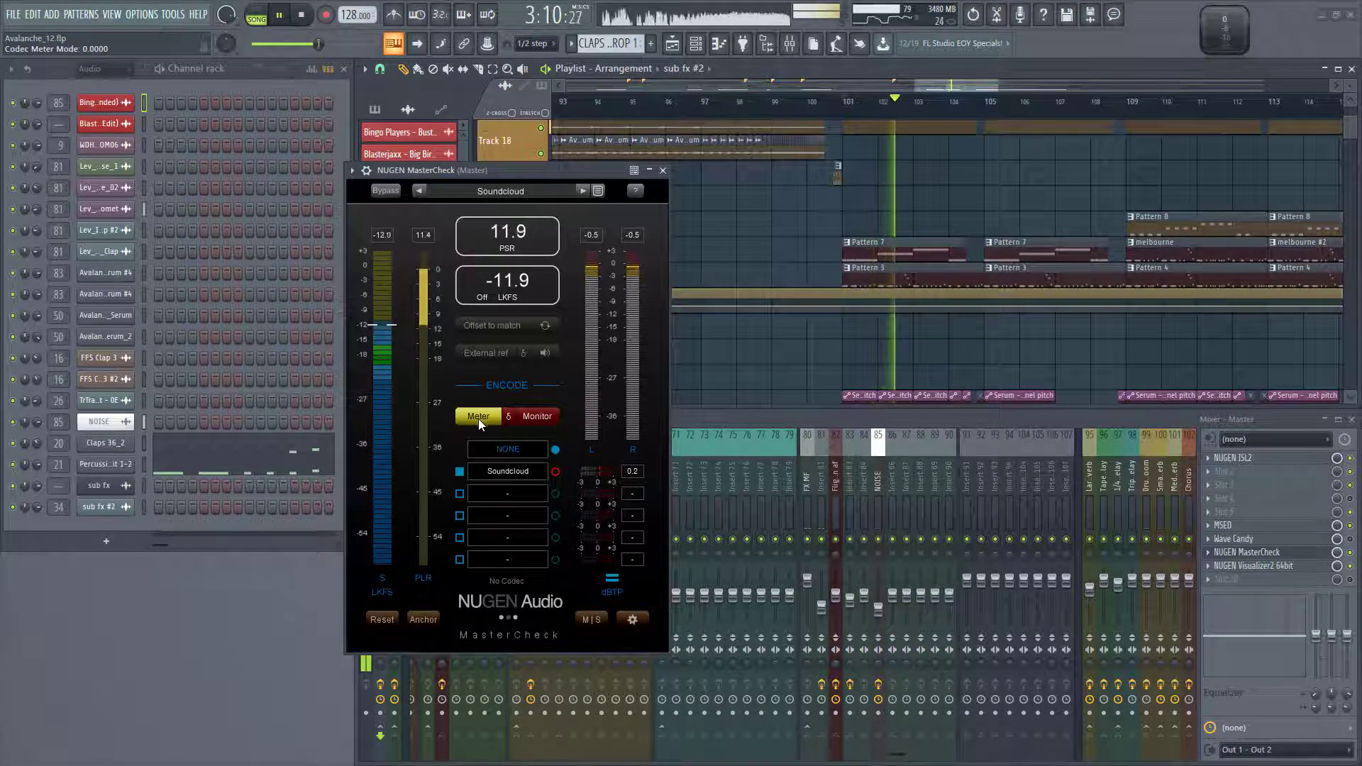
click(556, 471)
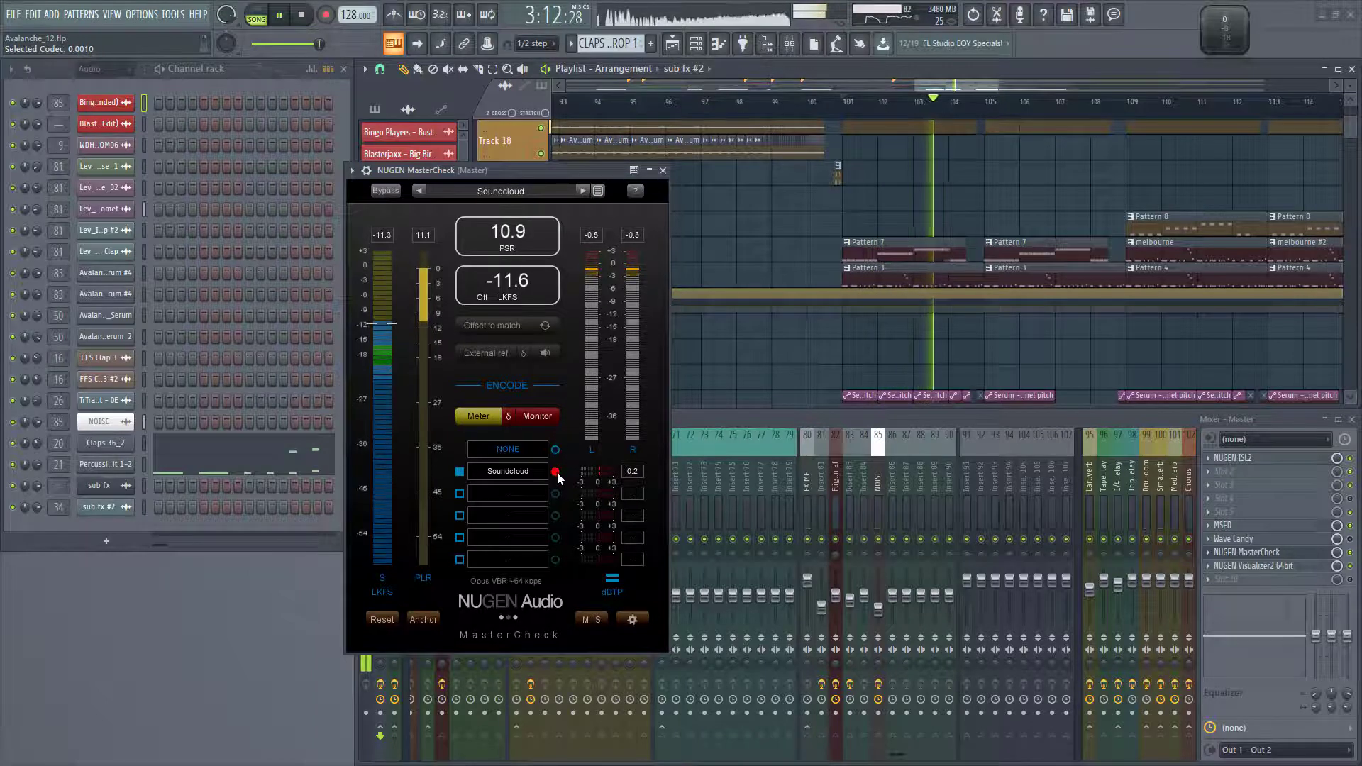
click(533, 420)
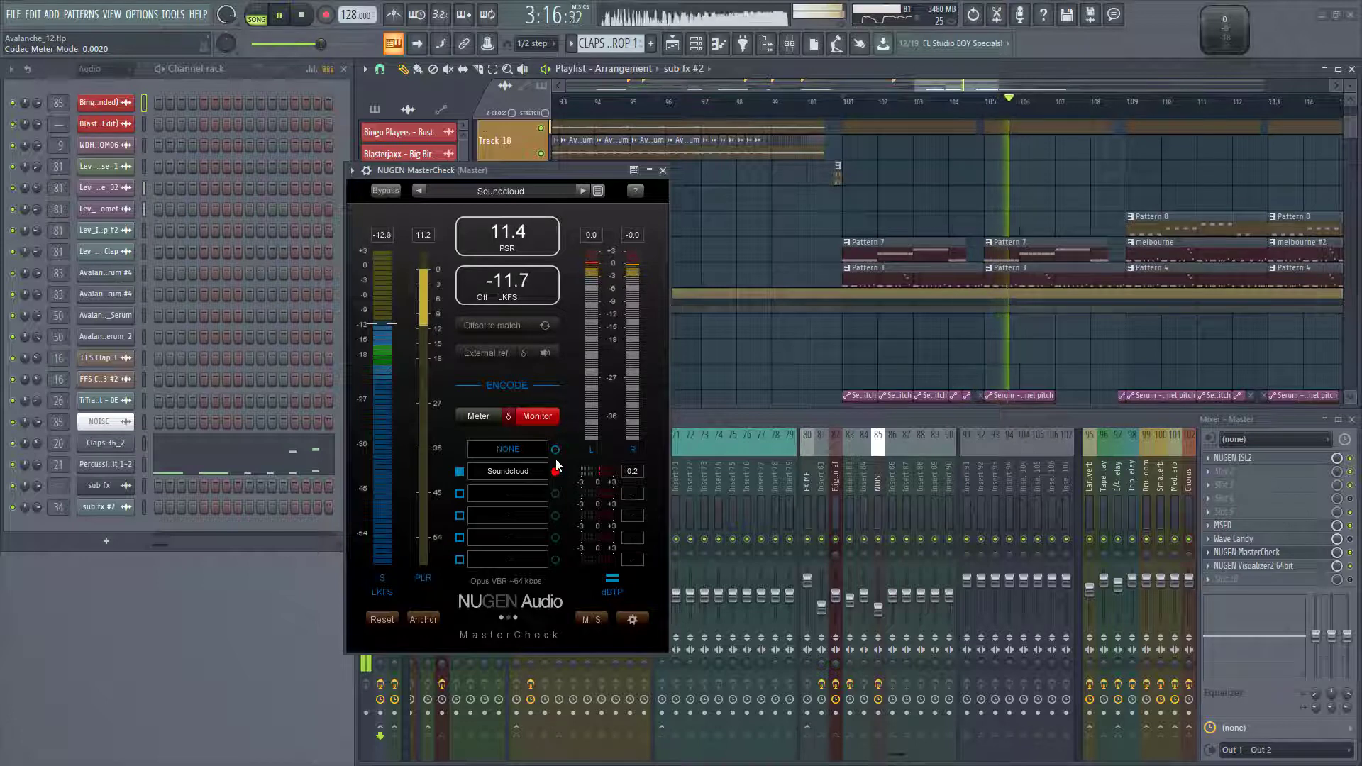
Compare the drop with encode monitoring toggled and with codecs NONE and Soundcloud, ending on Soundcloud monitoring and stopping playback
click(491, 420)
click(538, 418)
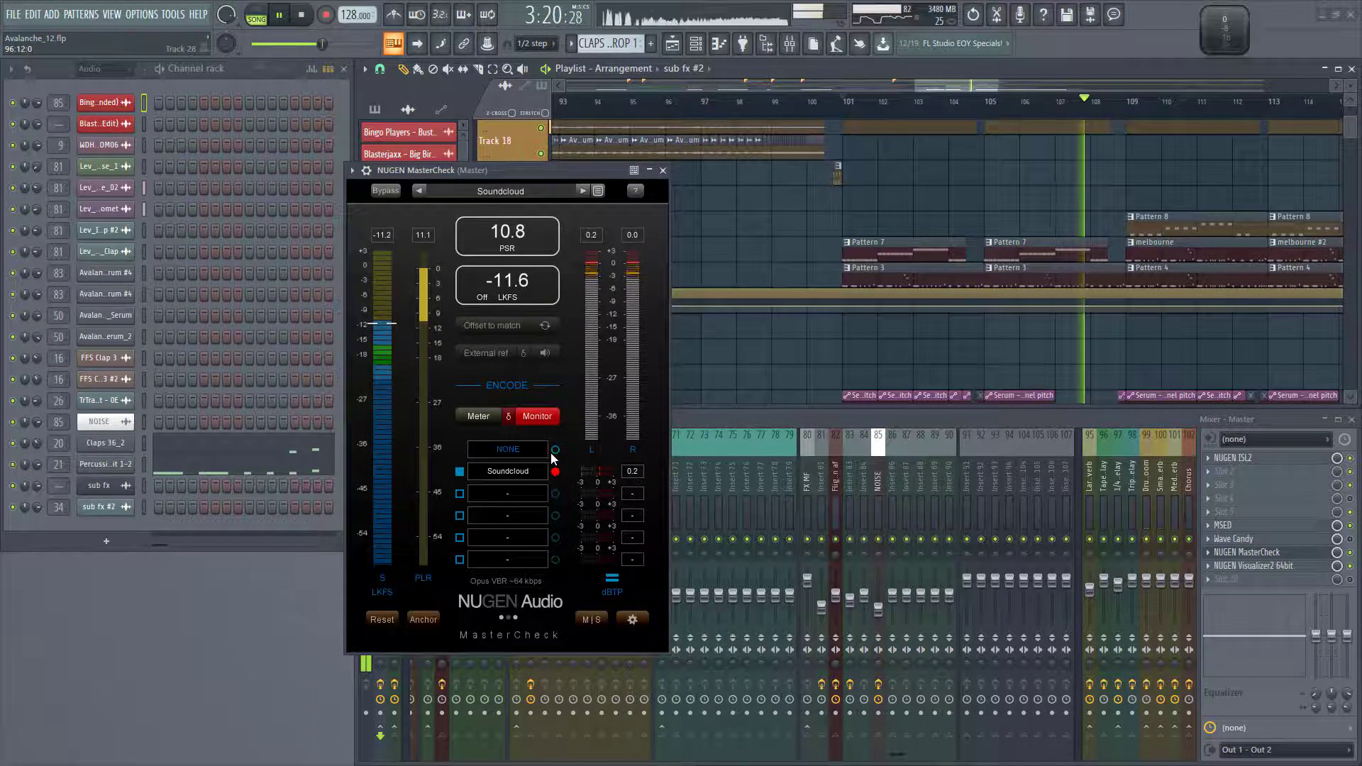
click(554, 451)
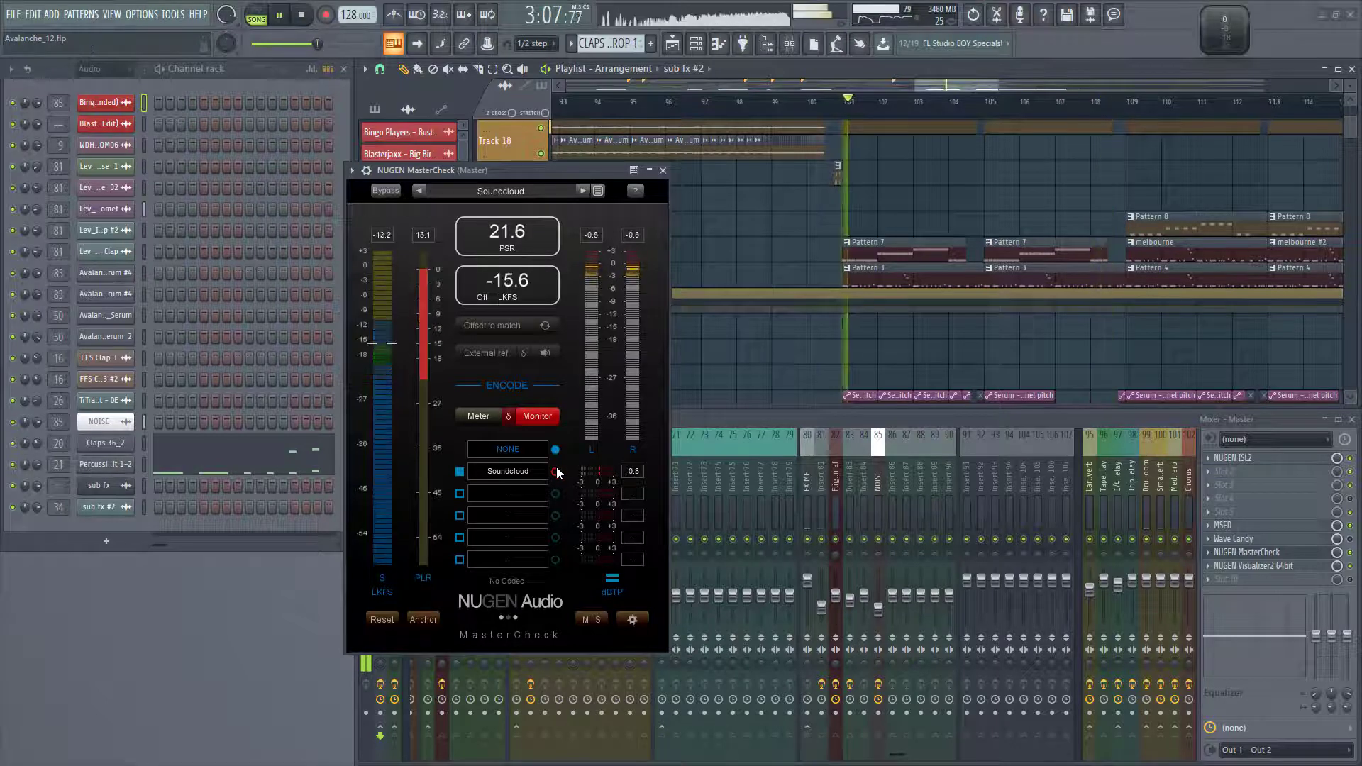
click(556, 472)
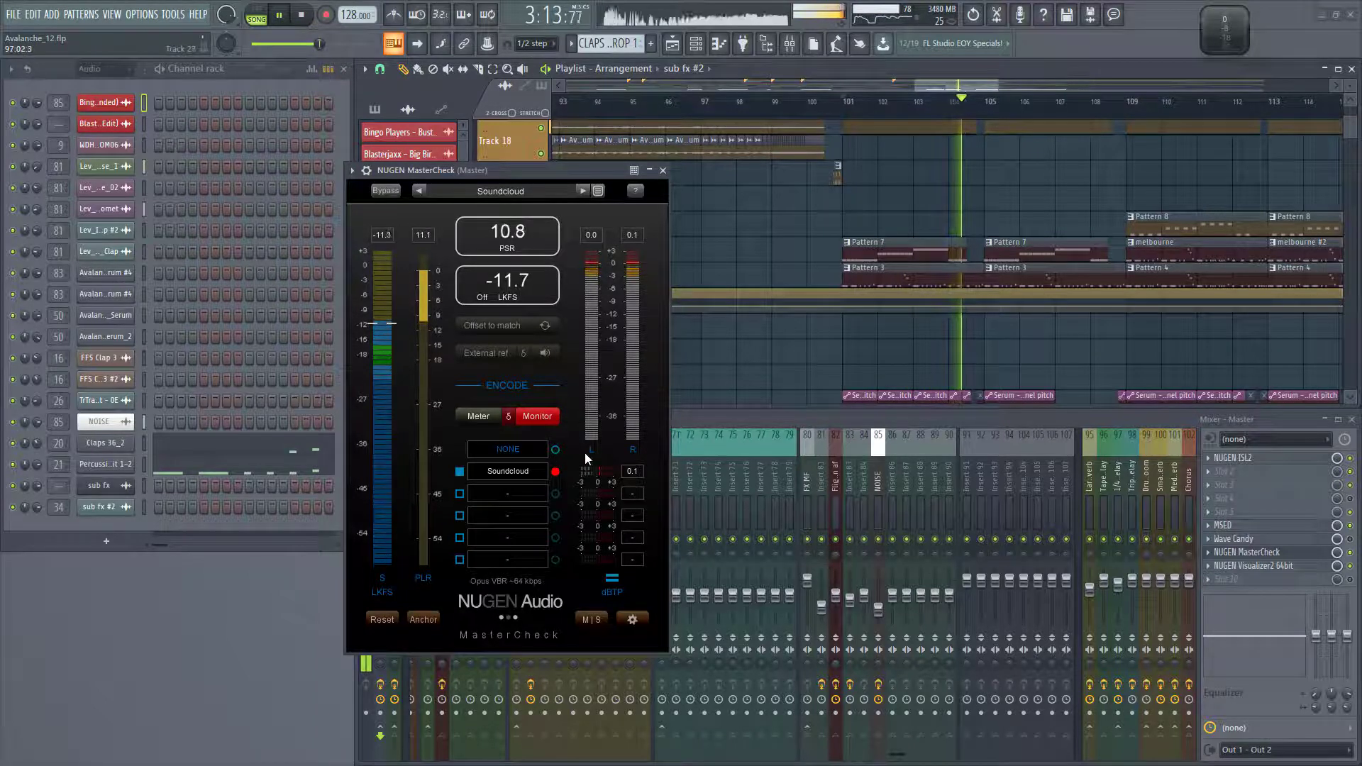
key(space)
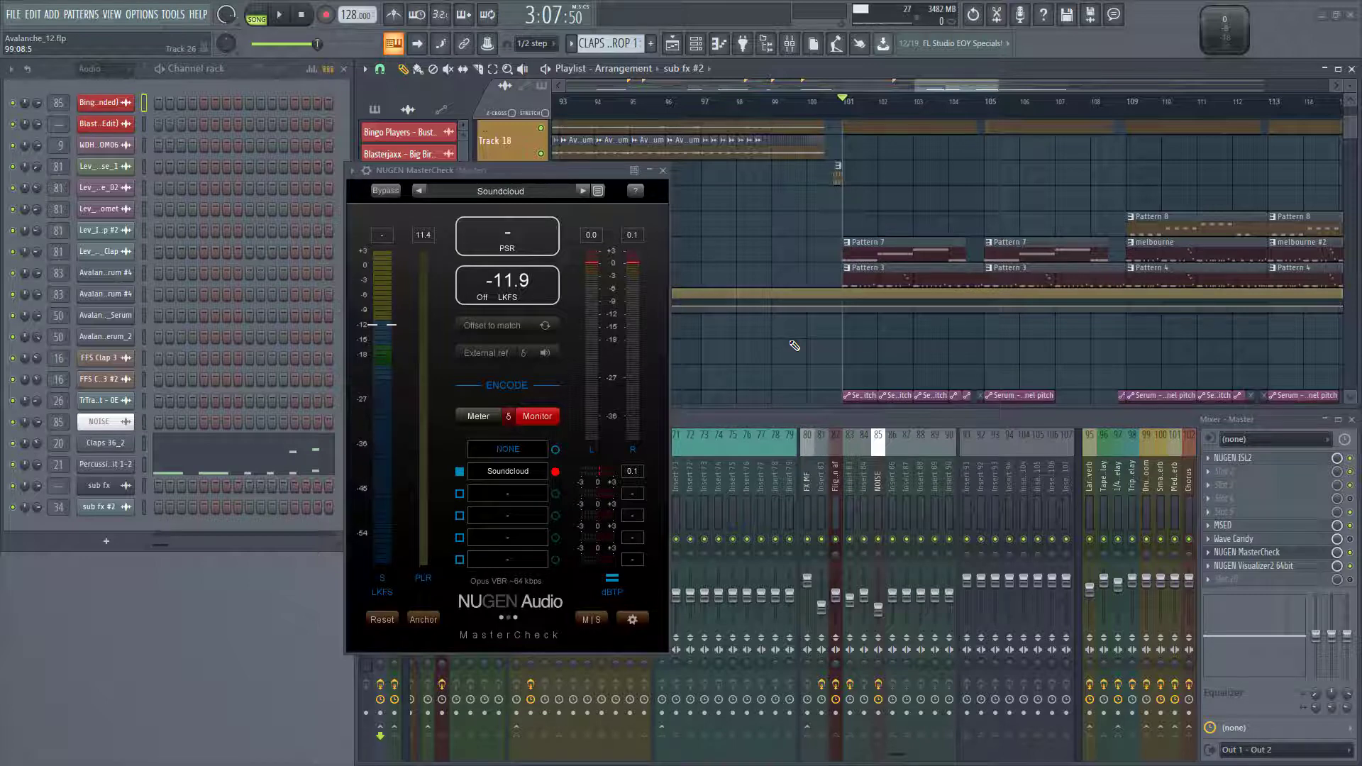
Close MasterCheck, select the first 132 bars of the song and render them as the 24-bit WAV "Roo! (After Mastercheck)"
click(663, 170)
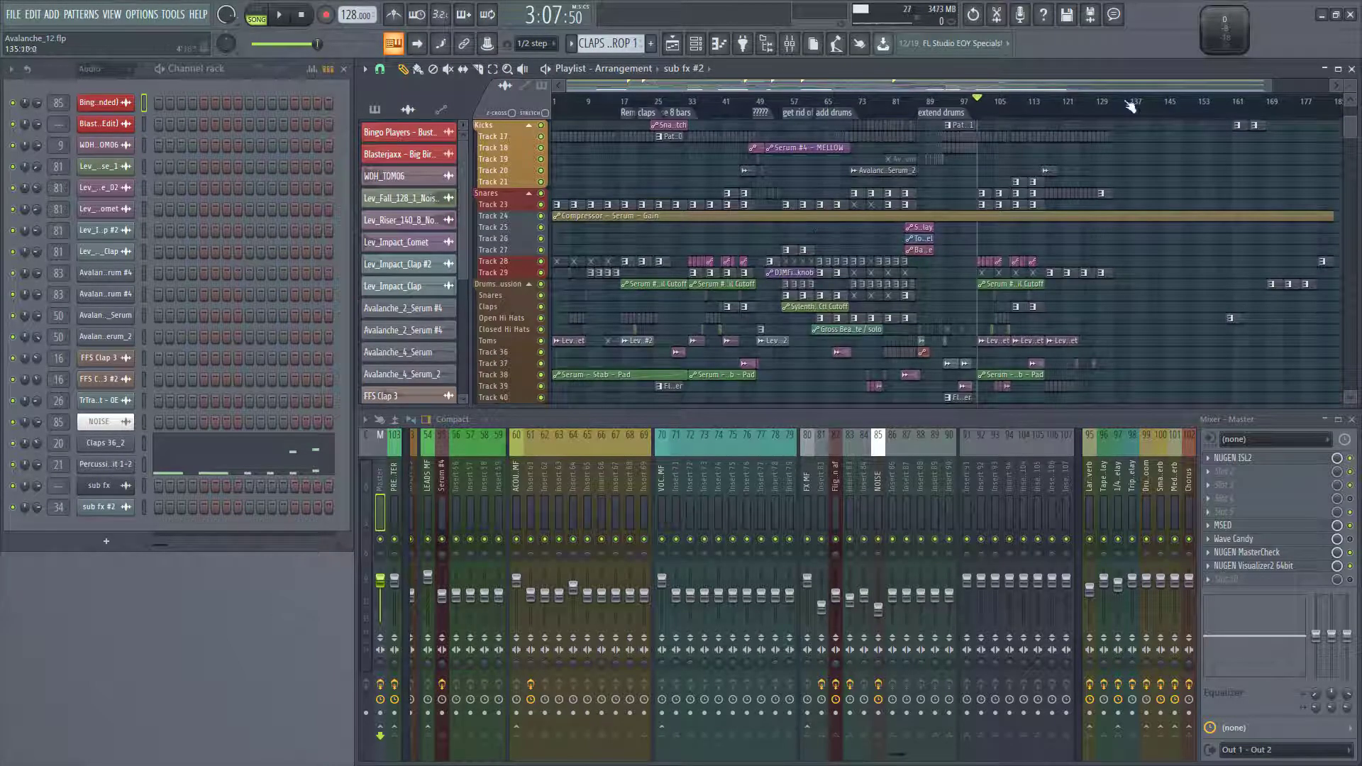
drag(1128, 106, 553, 106)
scroll(1120, 108, up, 3)
drag(1140, 108, 1104, 108)
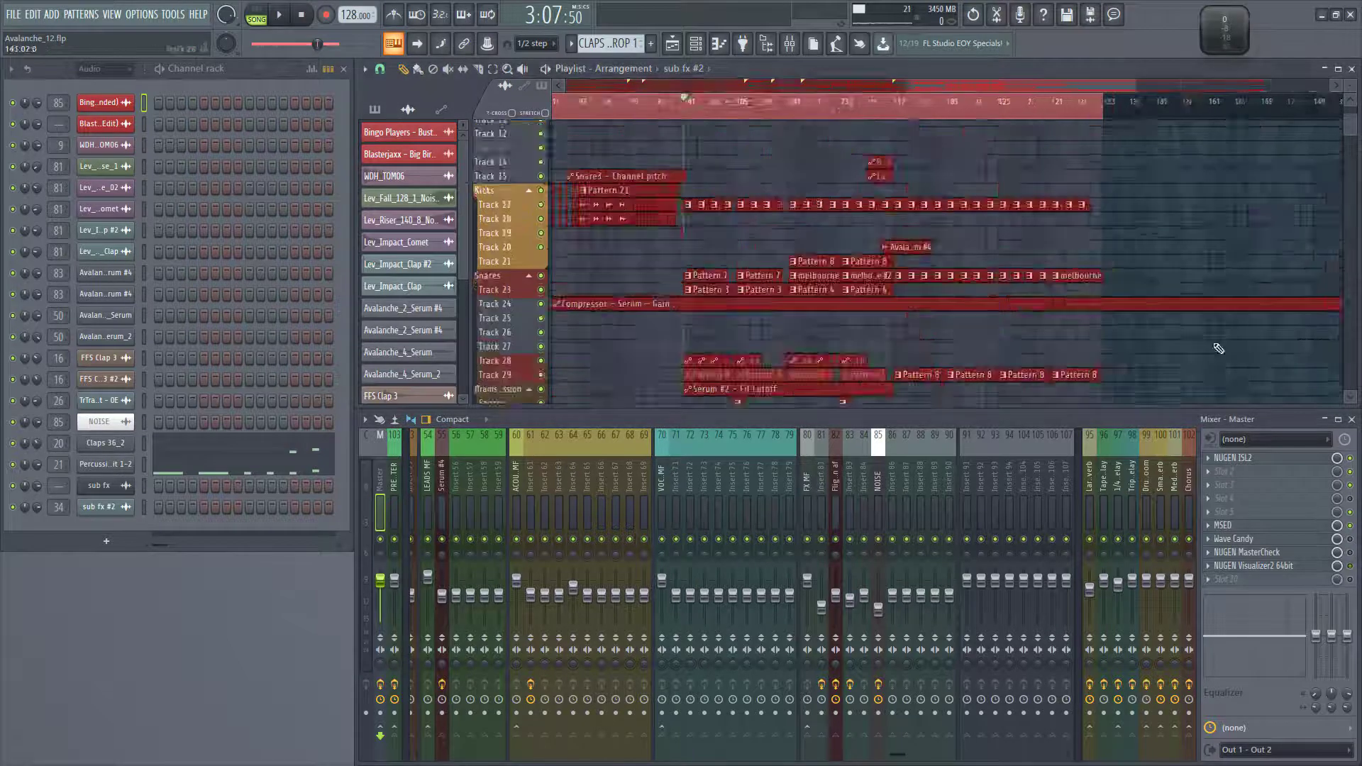
click(896, 628)
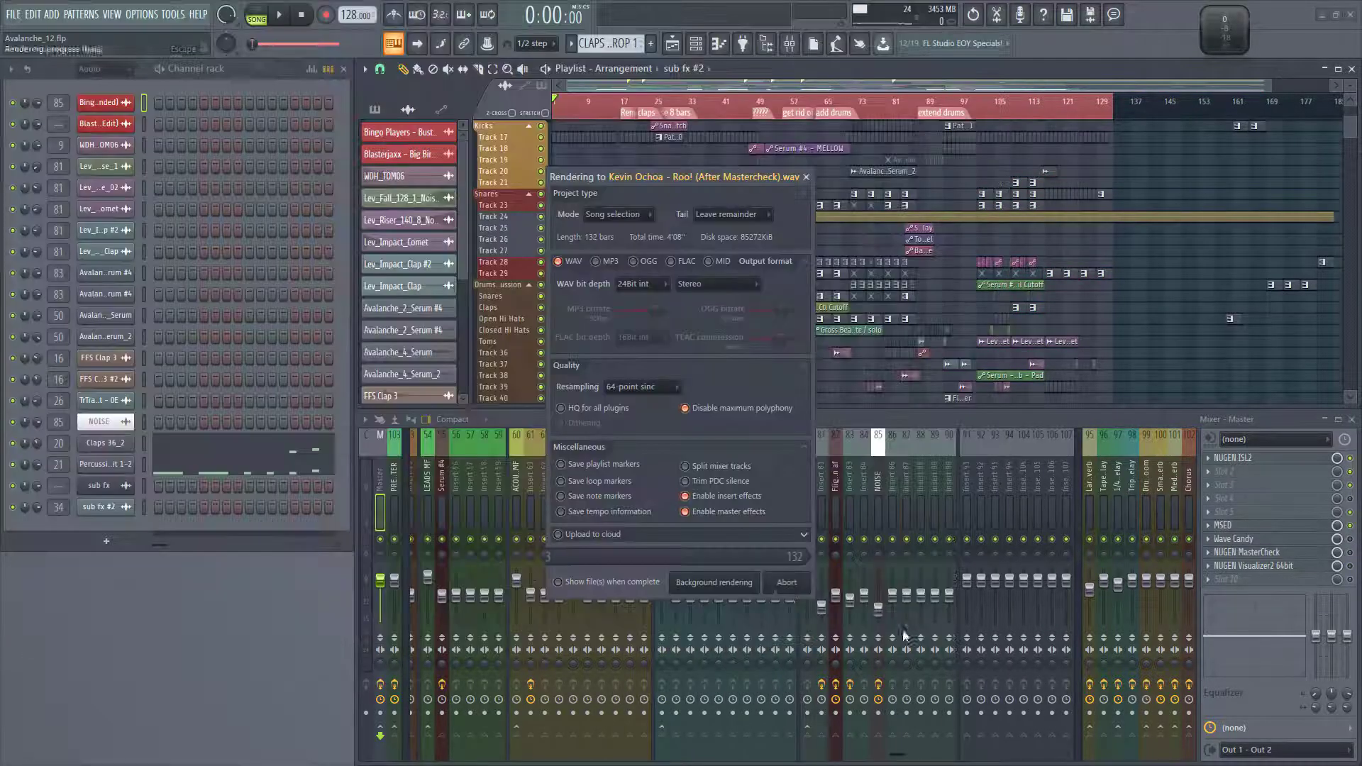
click(786, 590)
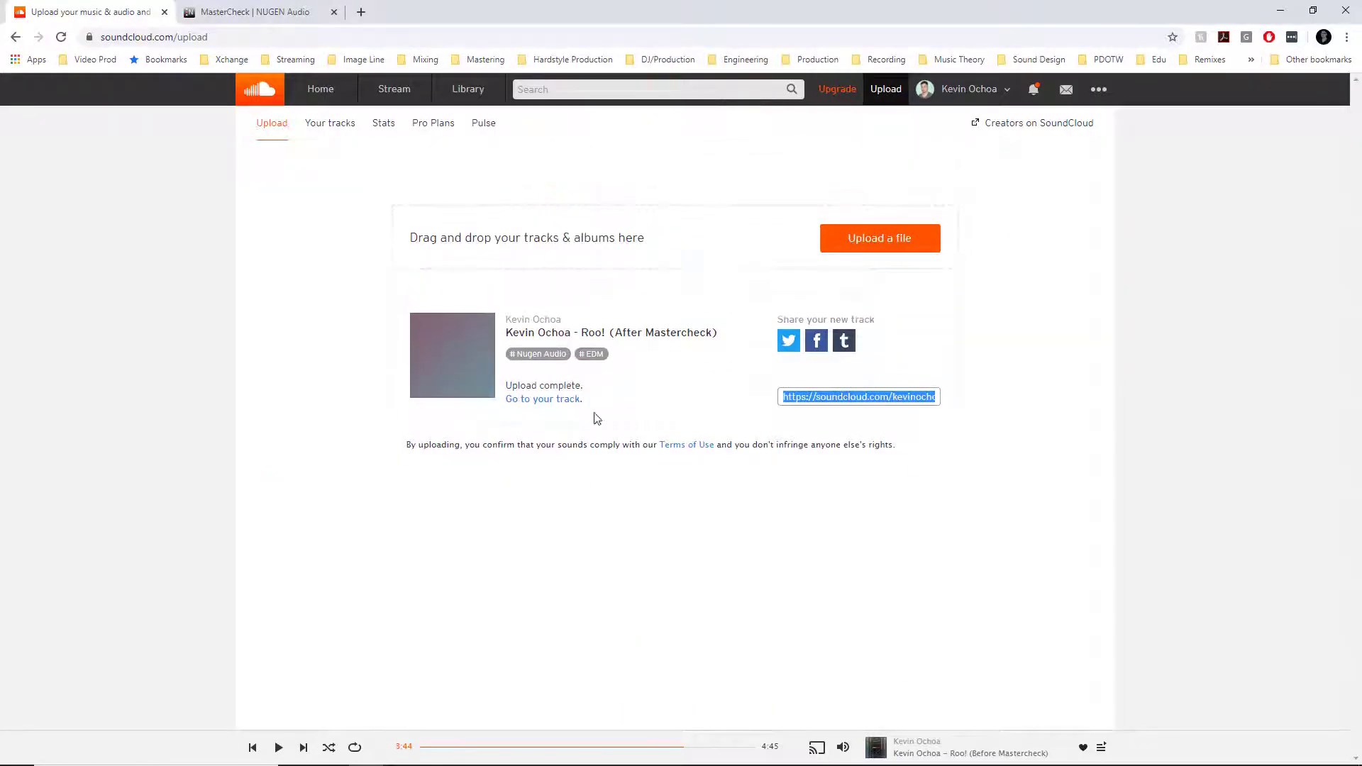
On SoundCloud, open the newly uploaded "Roo! (After Mastercheck)" track and play it from its second drop
click(545, 400)
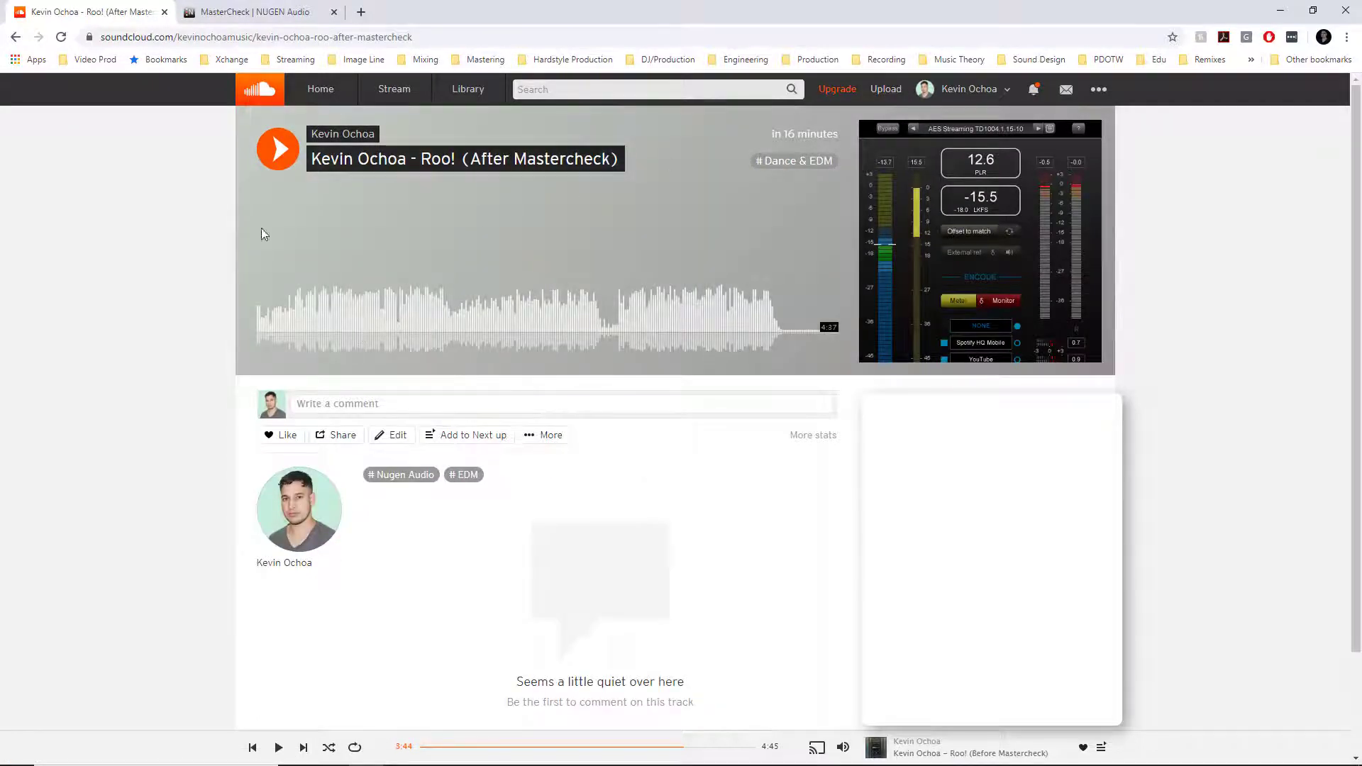
click(620, 332)
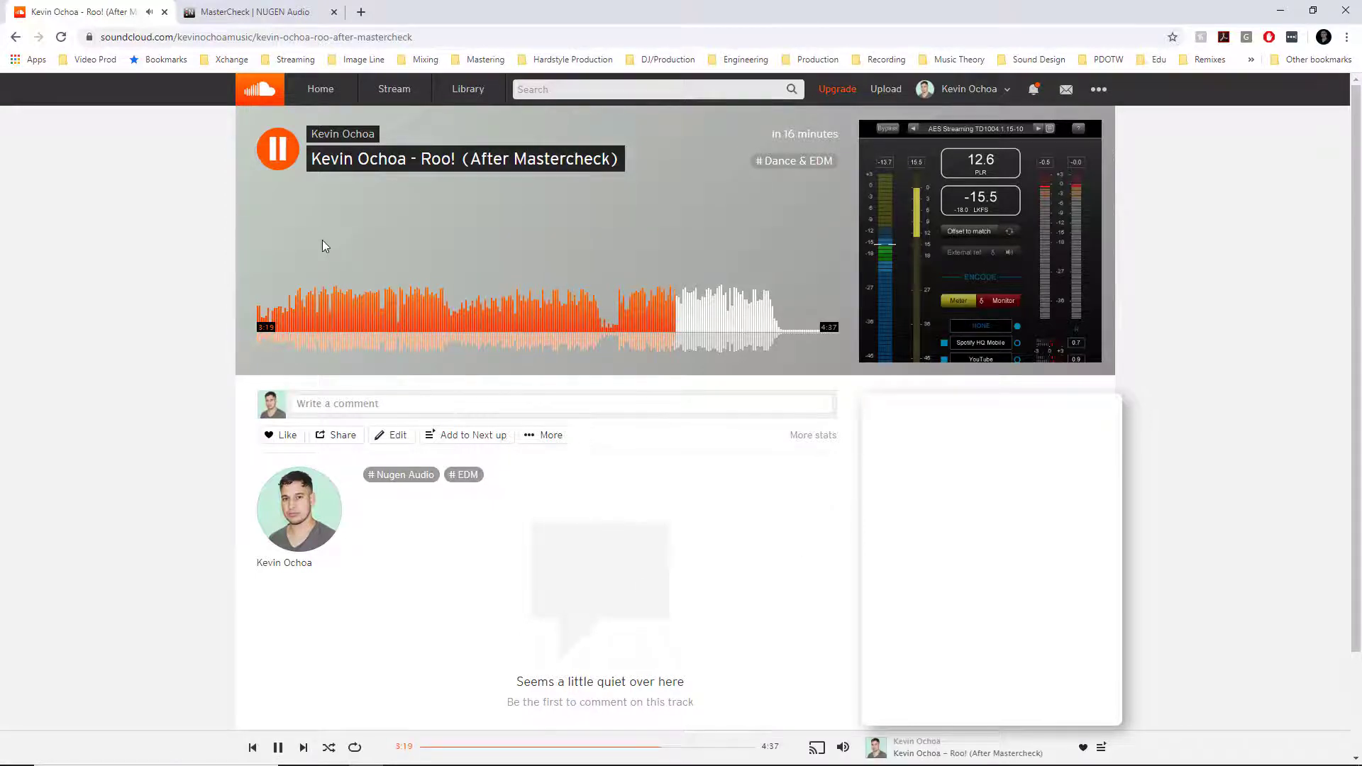
Open the artist's profile, pause "Roo! (After Mastercheck)", and audition "Roo! (Before Mastercheck)" from the breakdown before its second drop
click(354, 136)
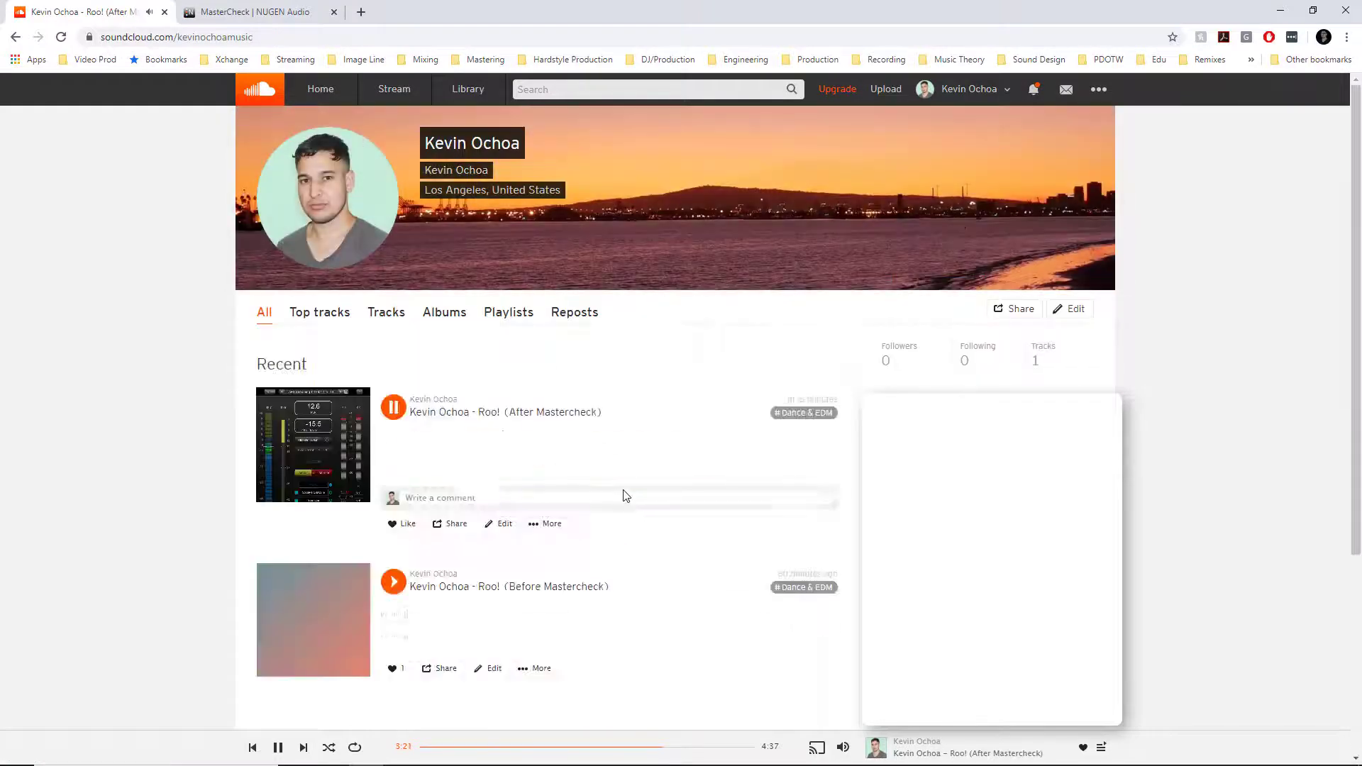
scroll(659, 636, down, 2)
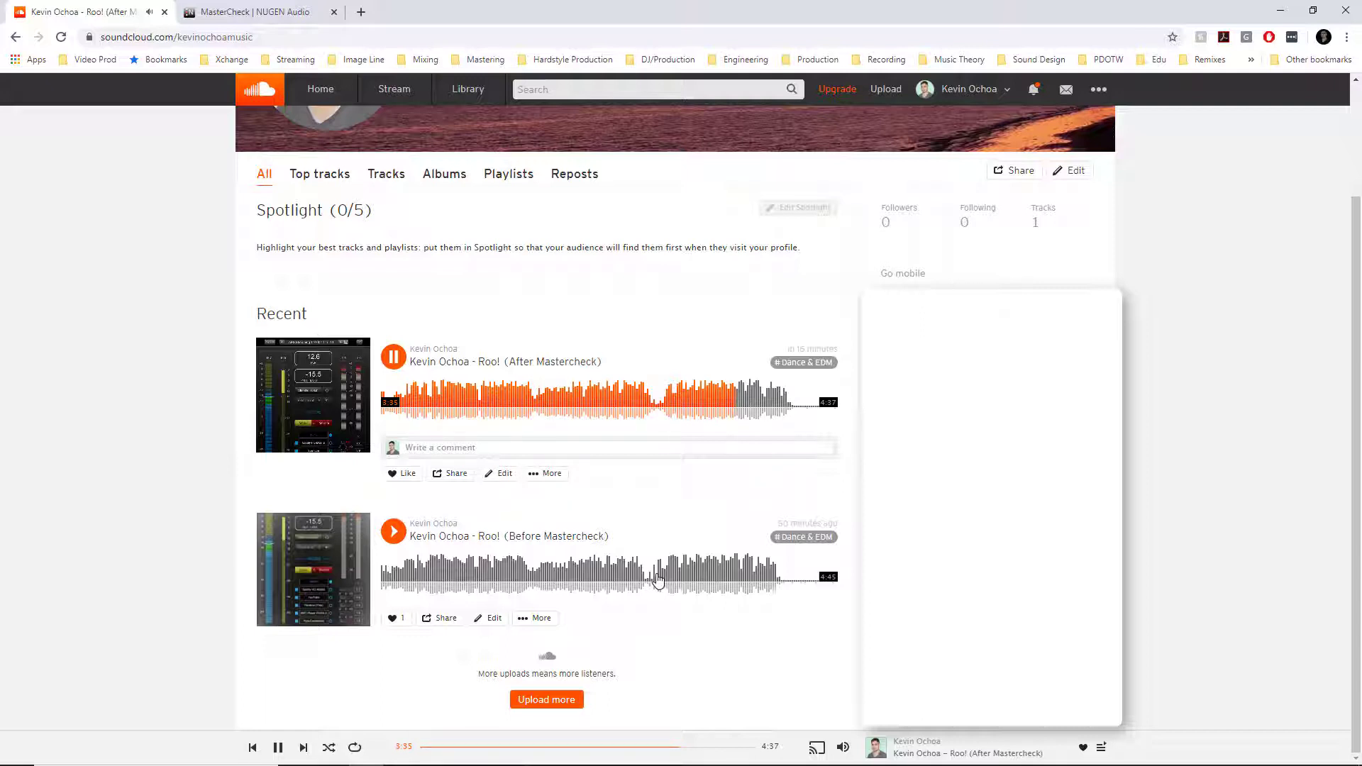
click(393, 356)
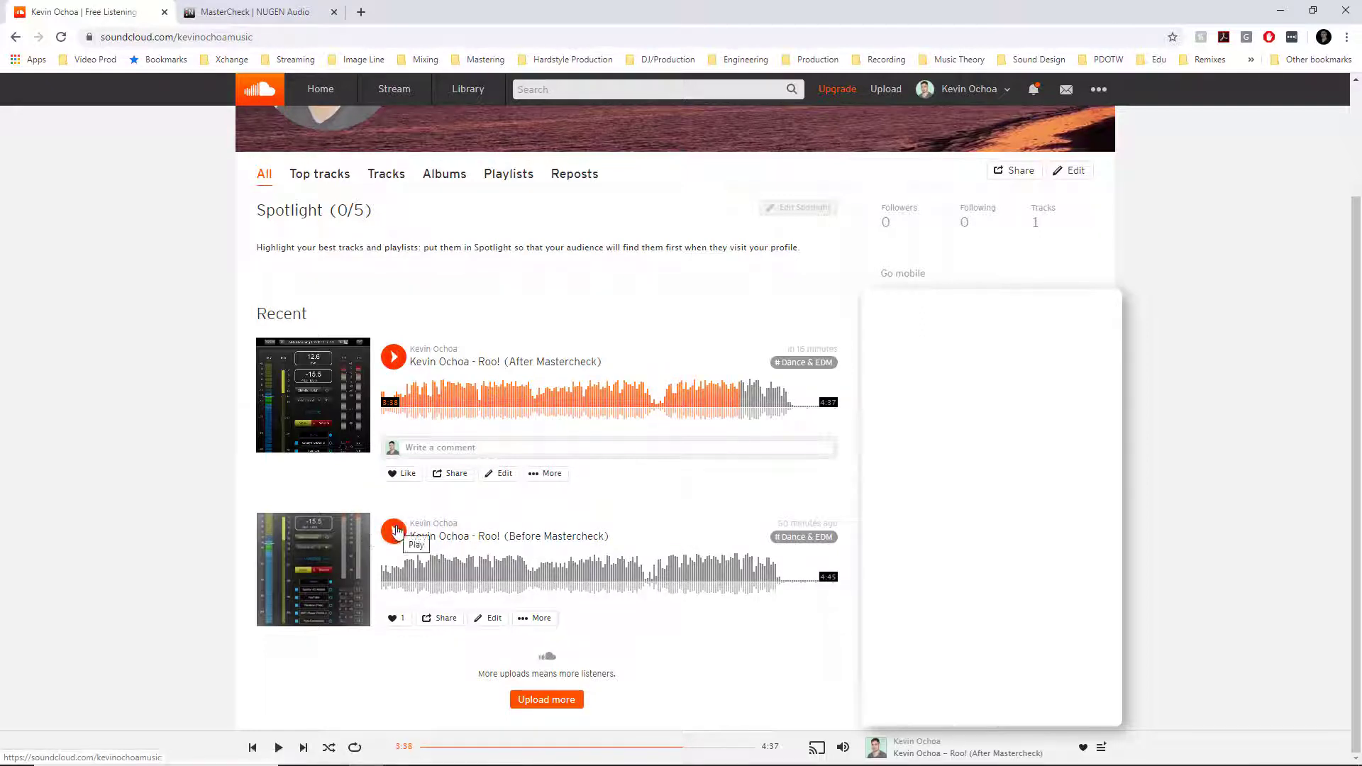
click(651, 578)
click(653, 580)
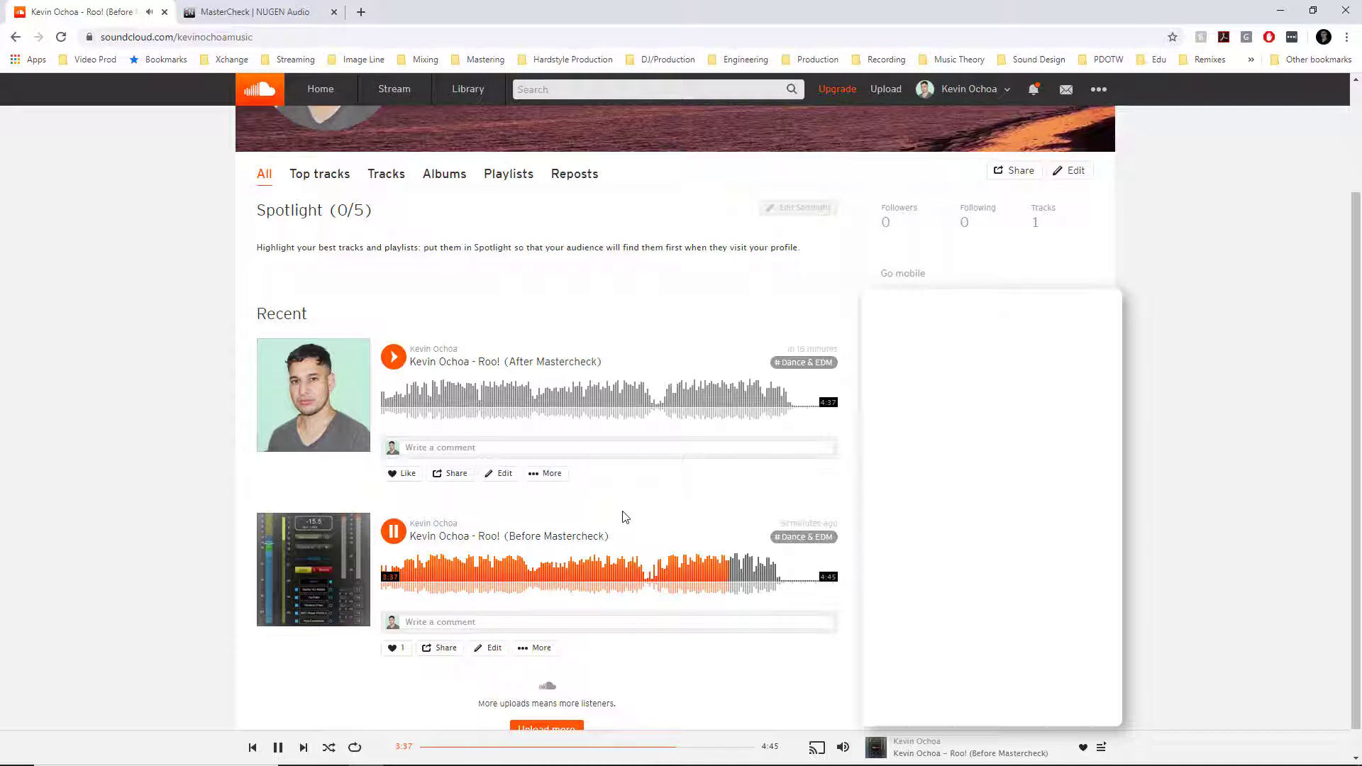
click(395, 533)
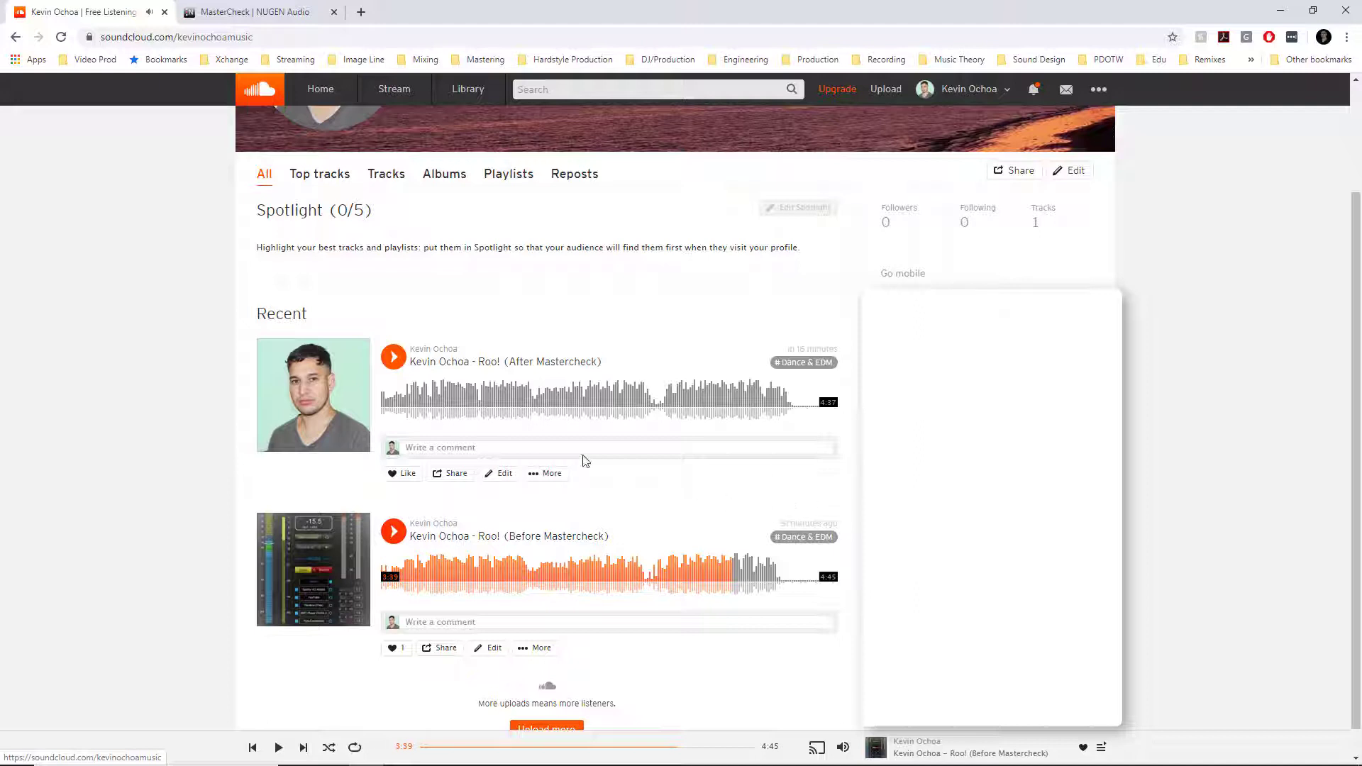
Compare the second drop from about 3:05 in the Before, After and again Before Mastercheck tracks, ending with playback paused
click(672, 575)
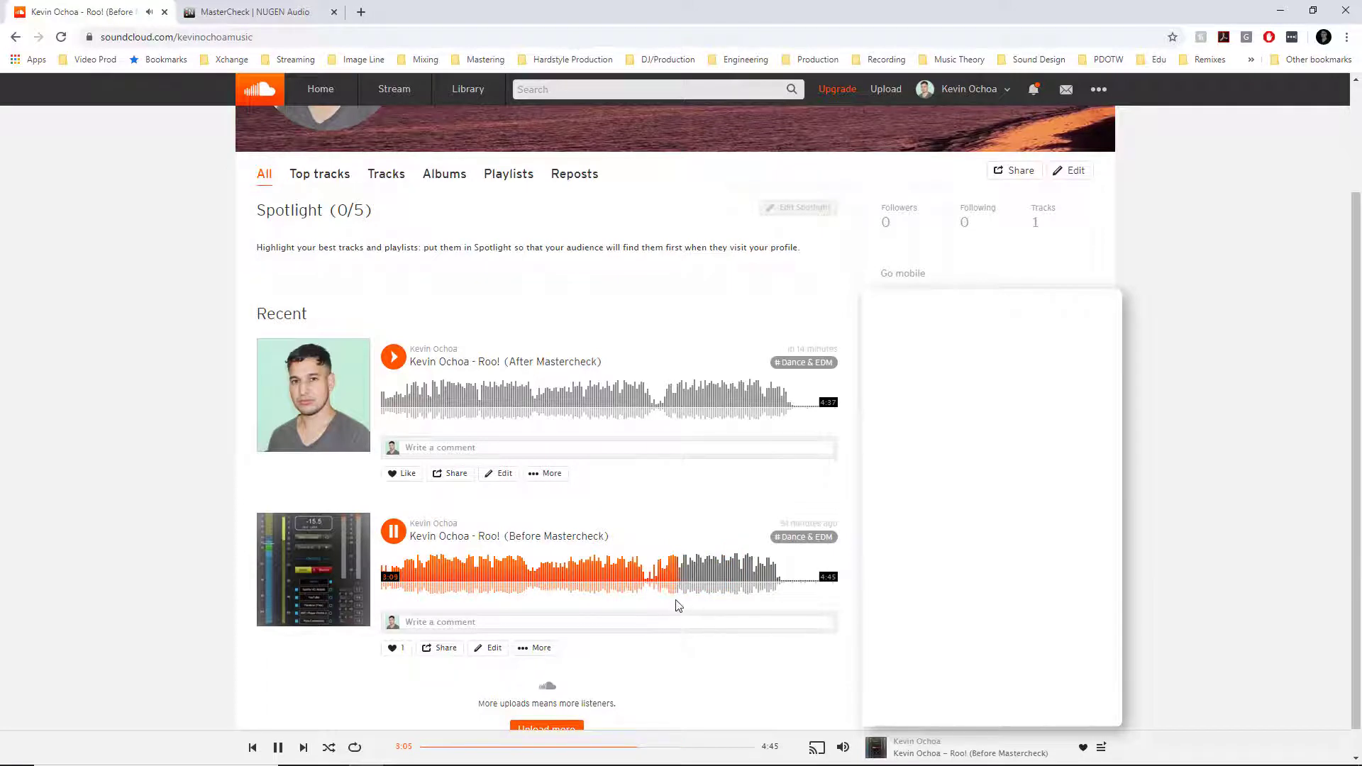
click(692, 409)
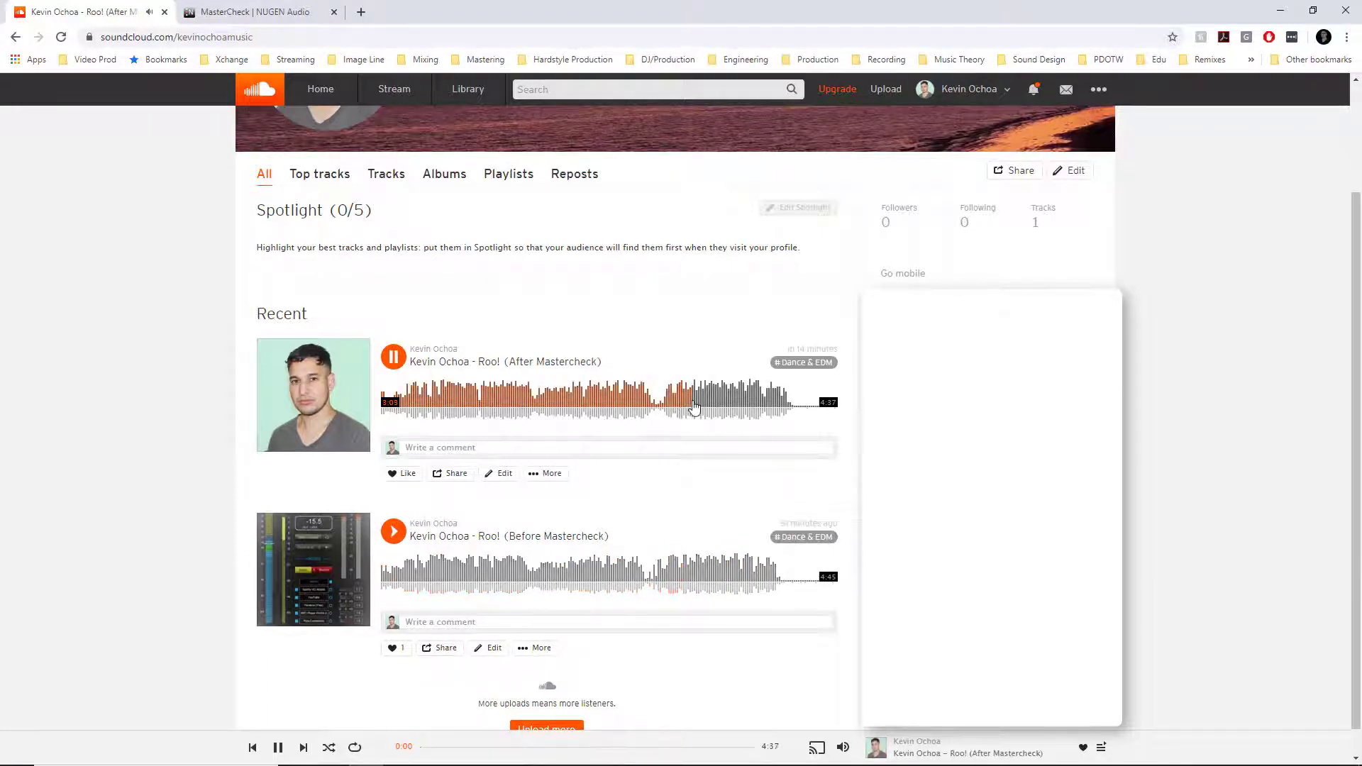
click(688, 410)
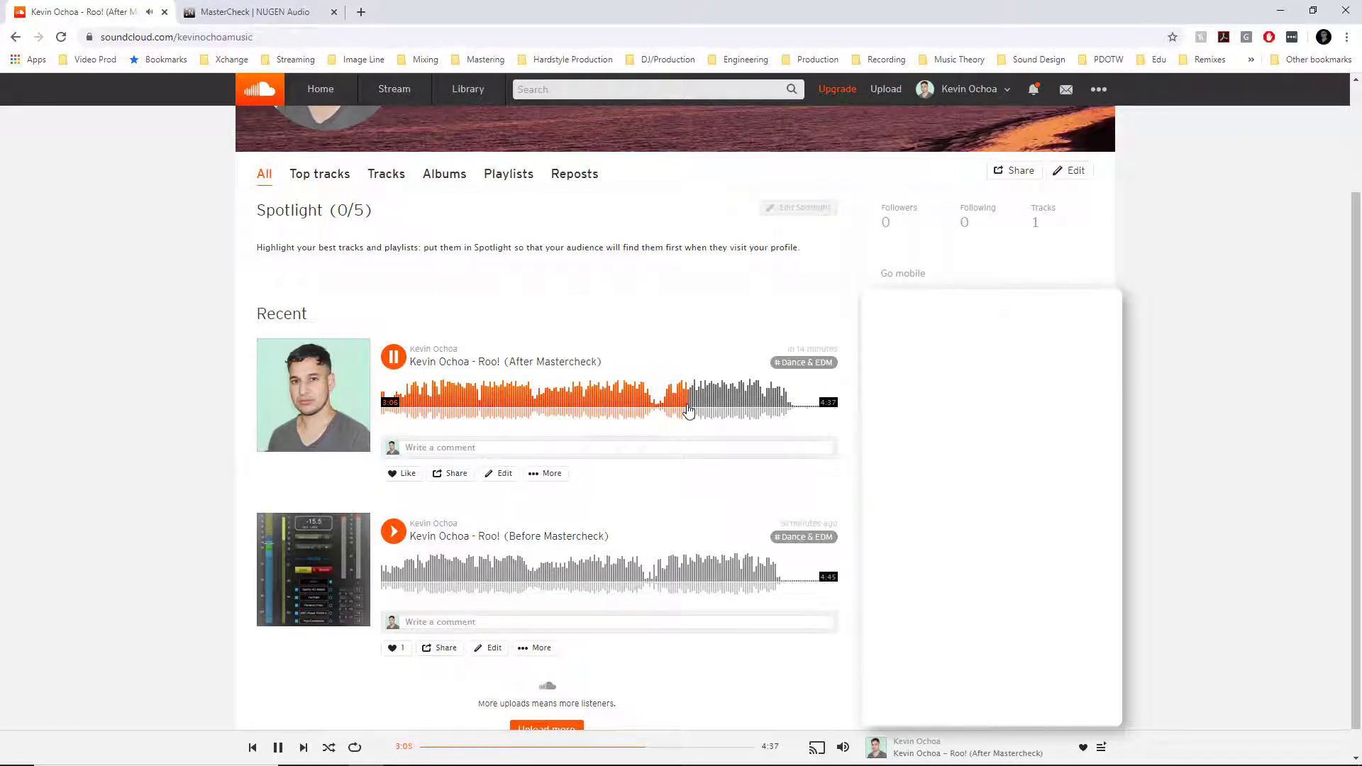
click(686, 576)
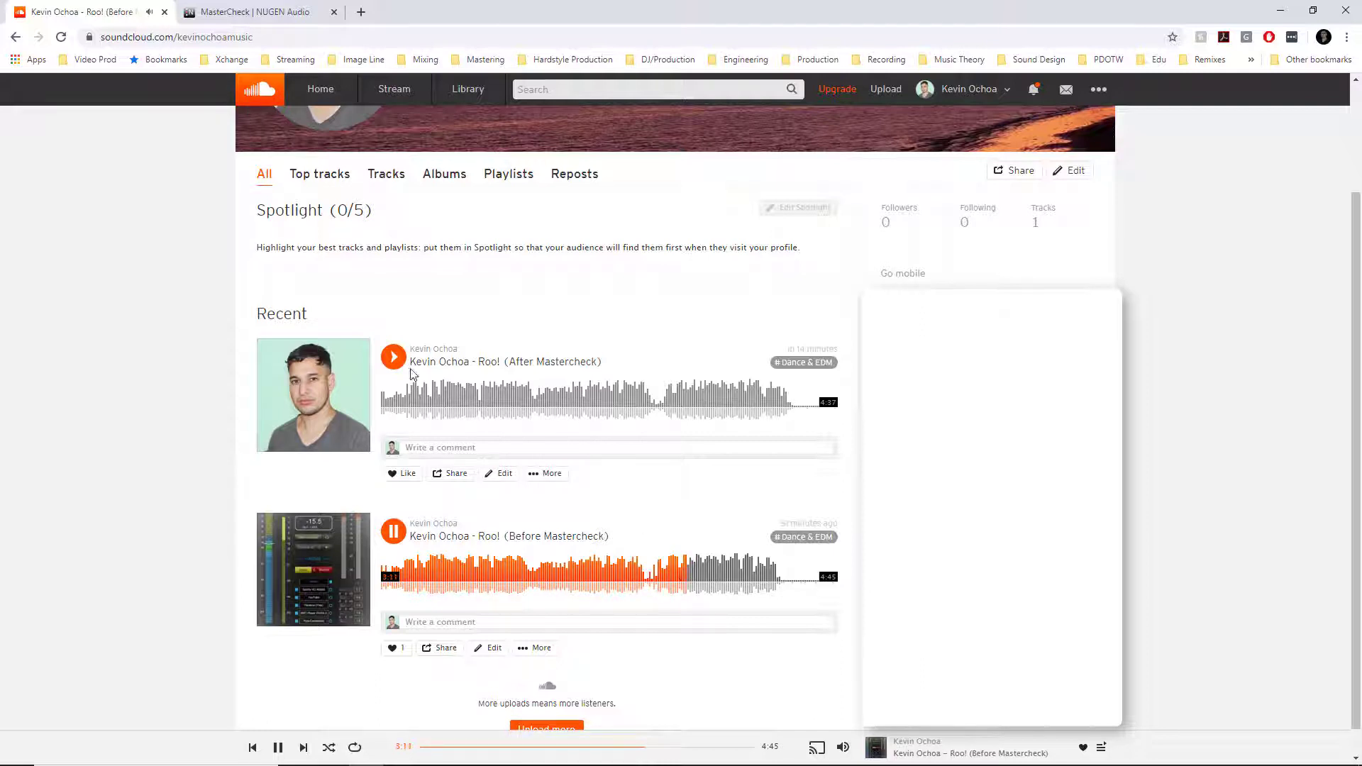
click(394, 531)
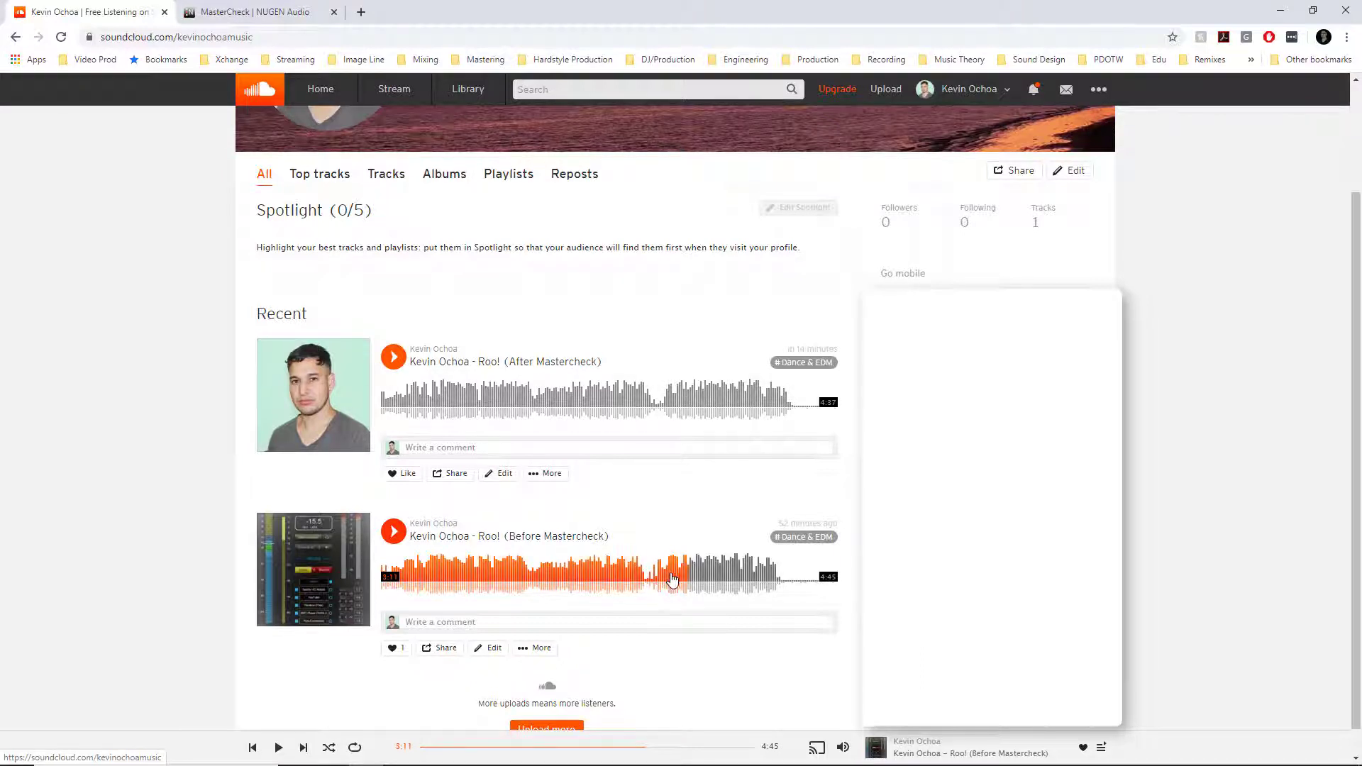
Resume "Roo! (Before Mastercheck)", switch to the second drop of "Roo! (After Mastercheck)", and pause playback
click(396, 533)
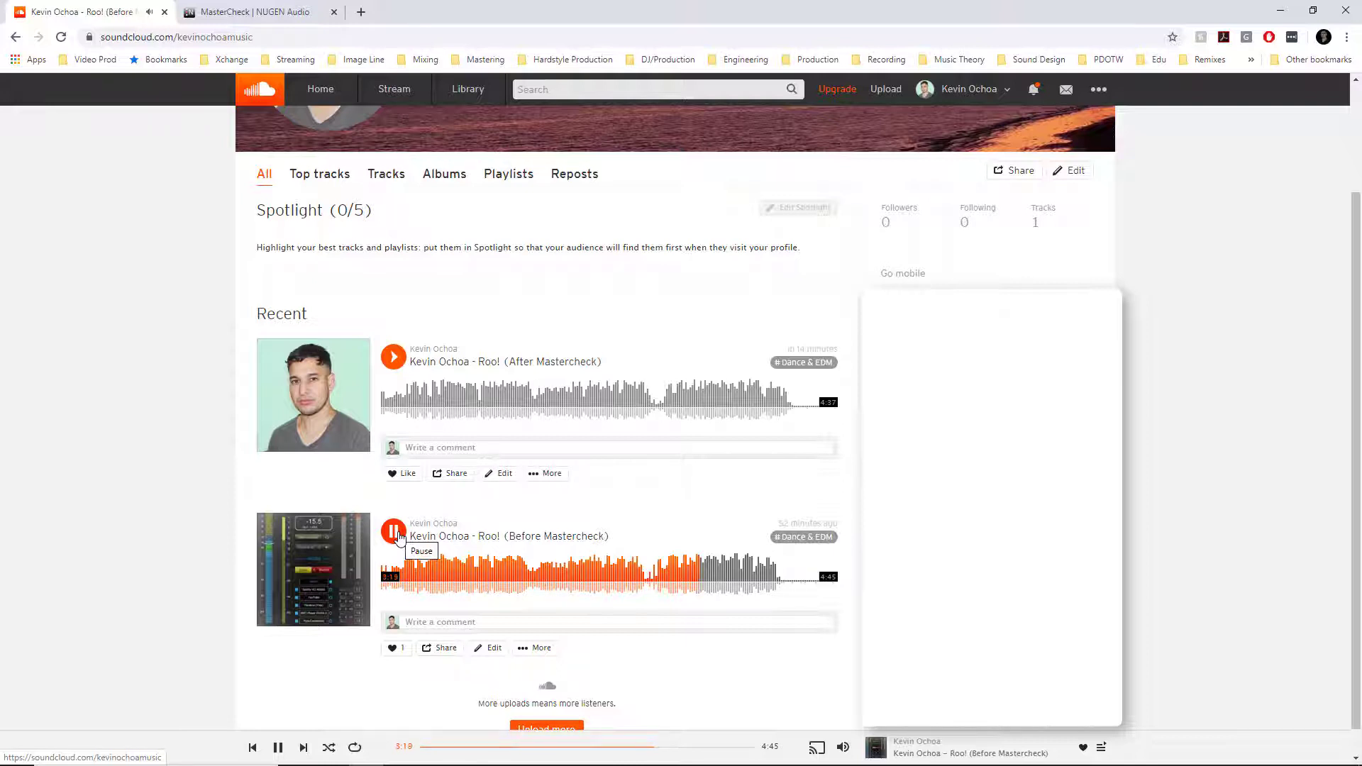
click(684, 396)
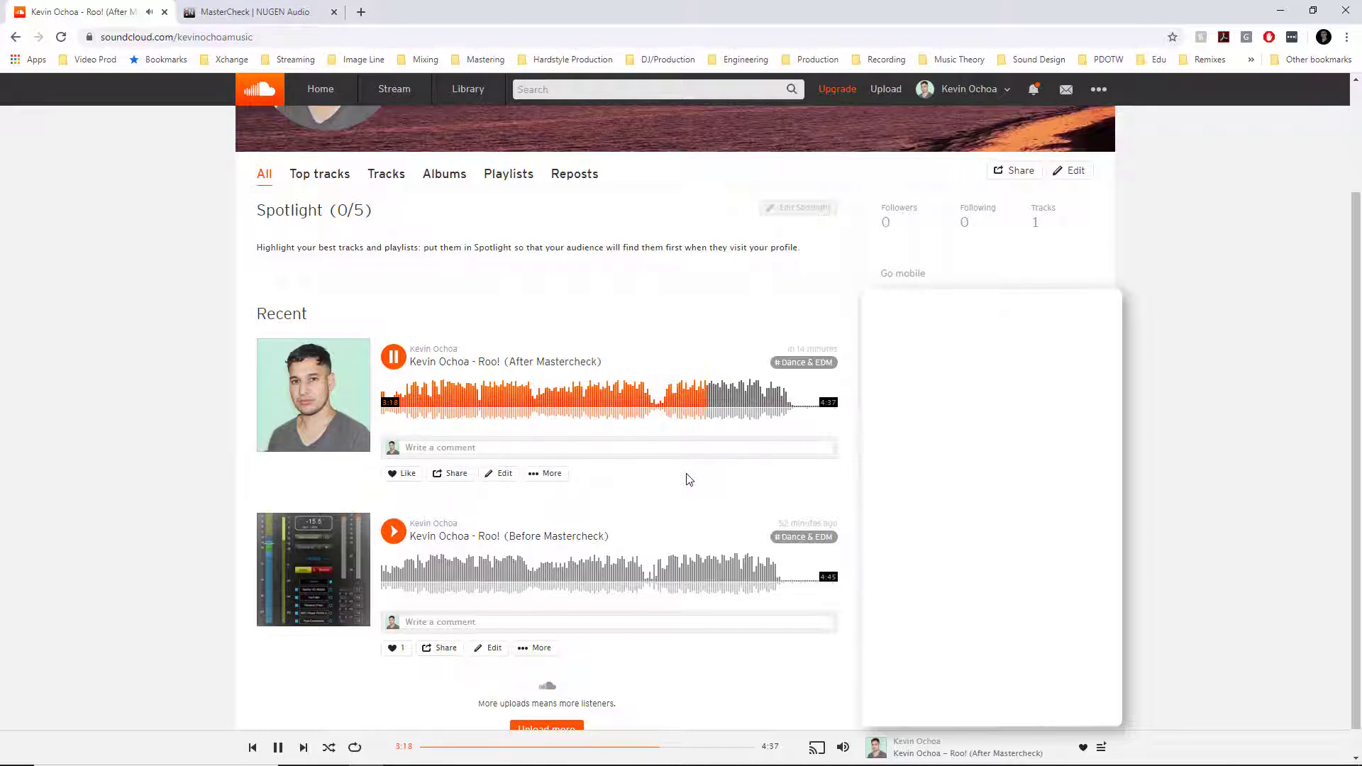
click(393, 356)
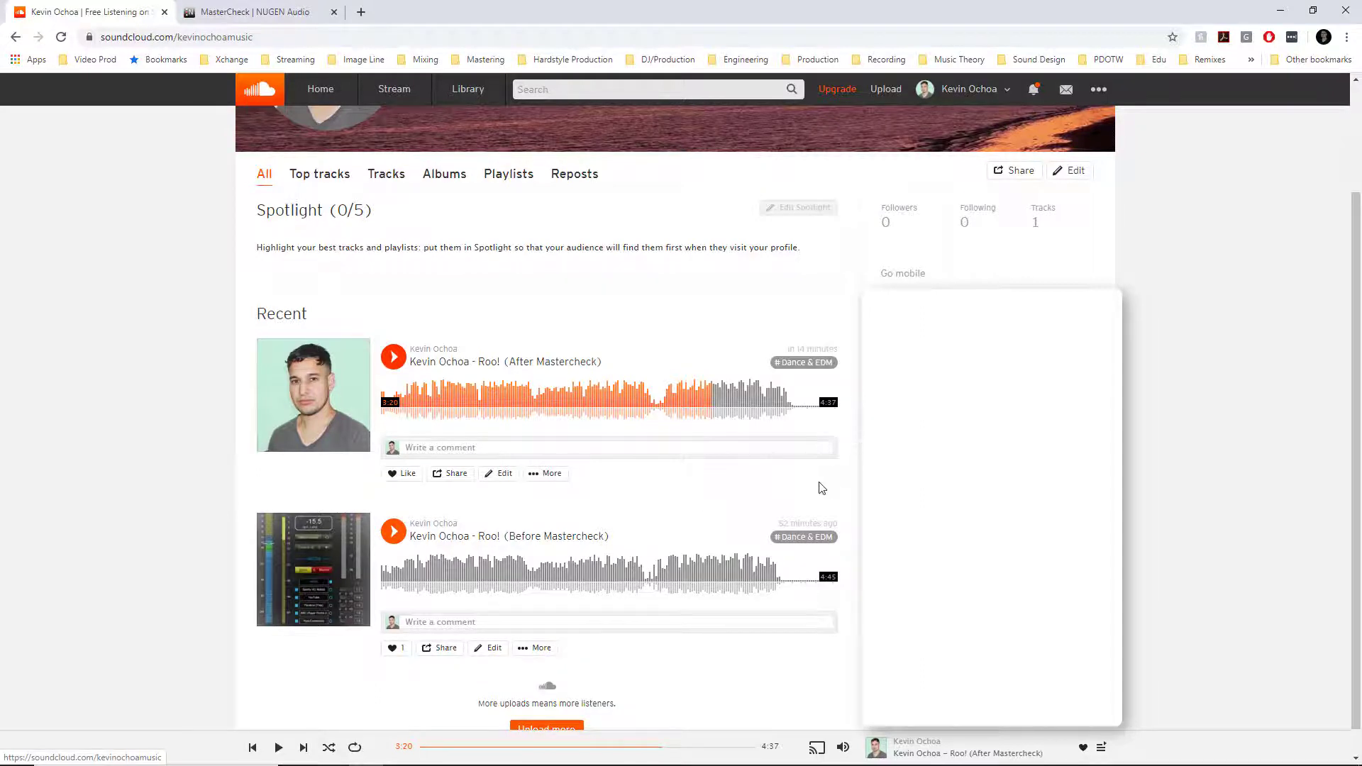
Compare a passage from about 3:25 in the Before Mastercheck track with the matching part of the After version, pausing each
click(722, 586)
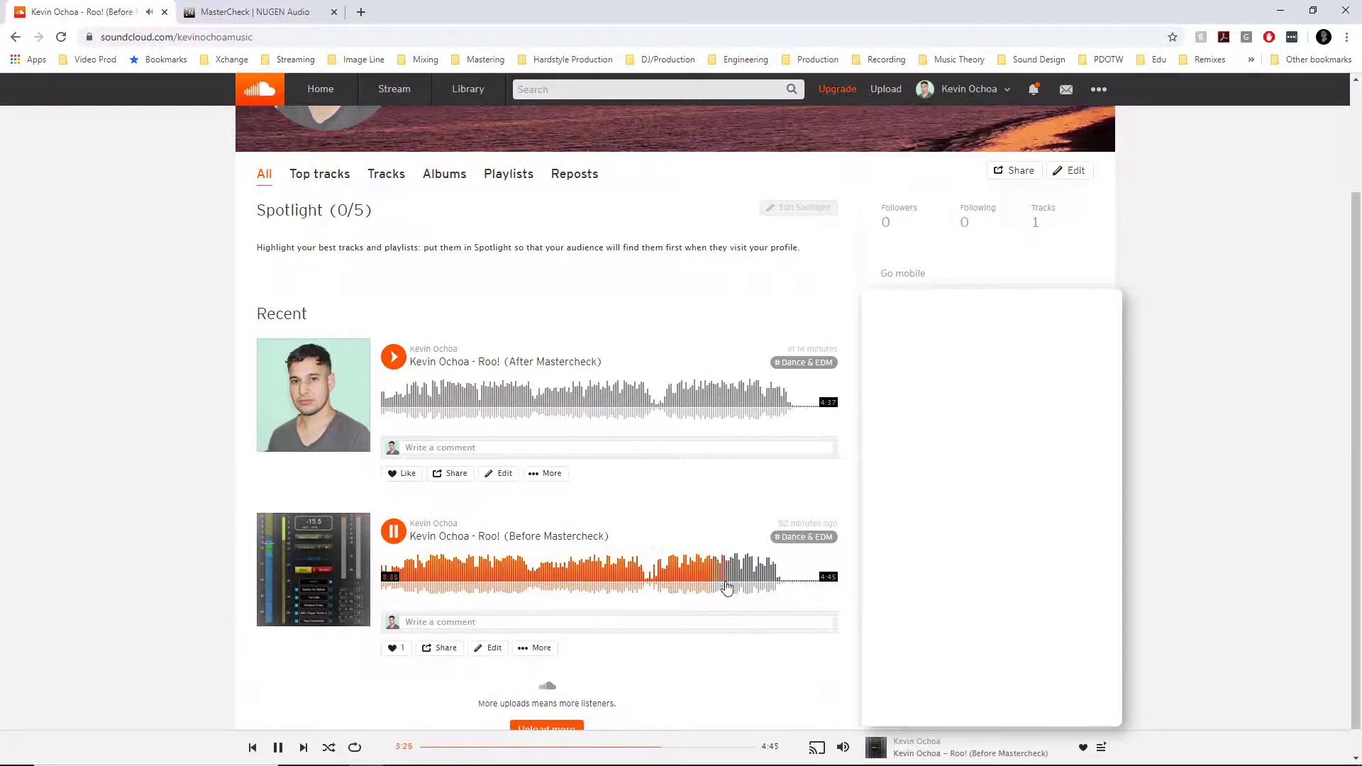
click(394, 531)
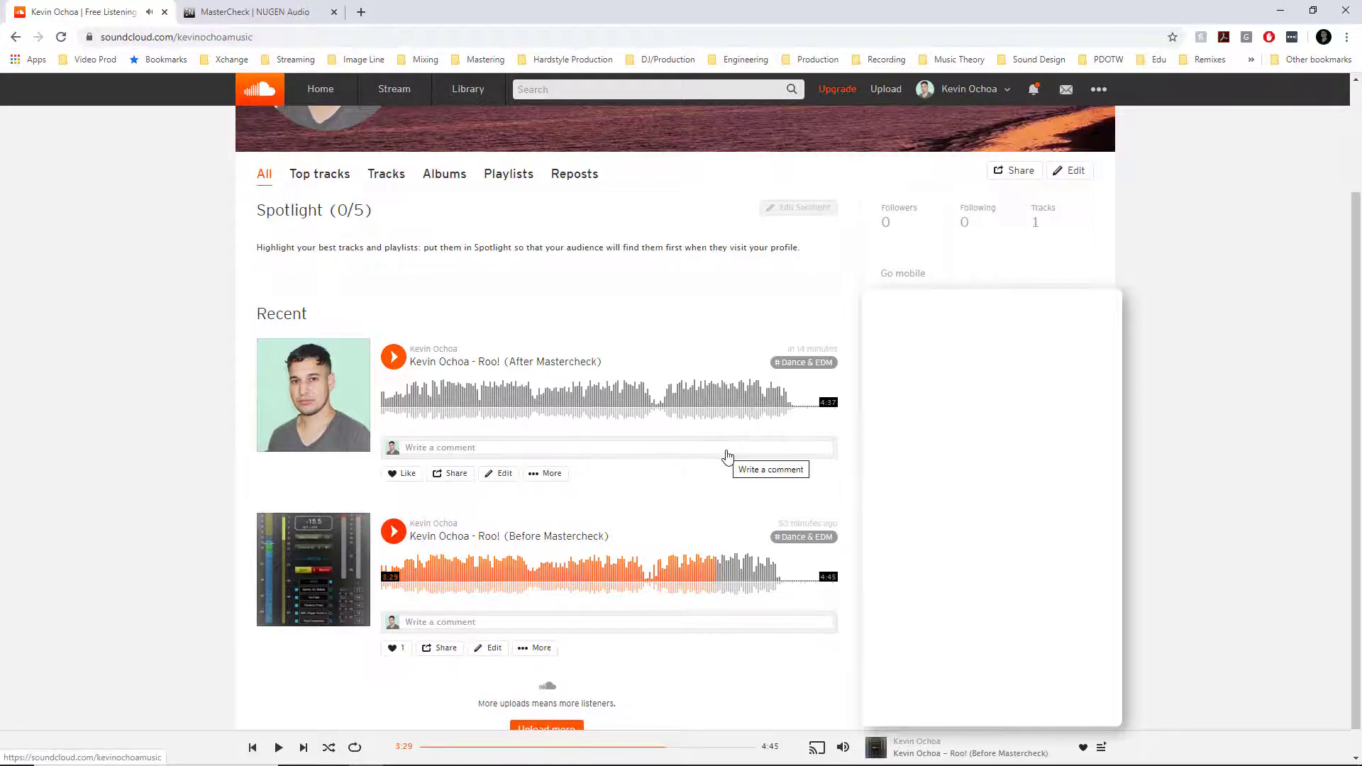
click(708, 397)
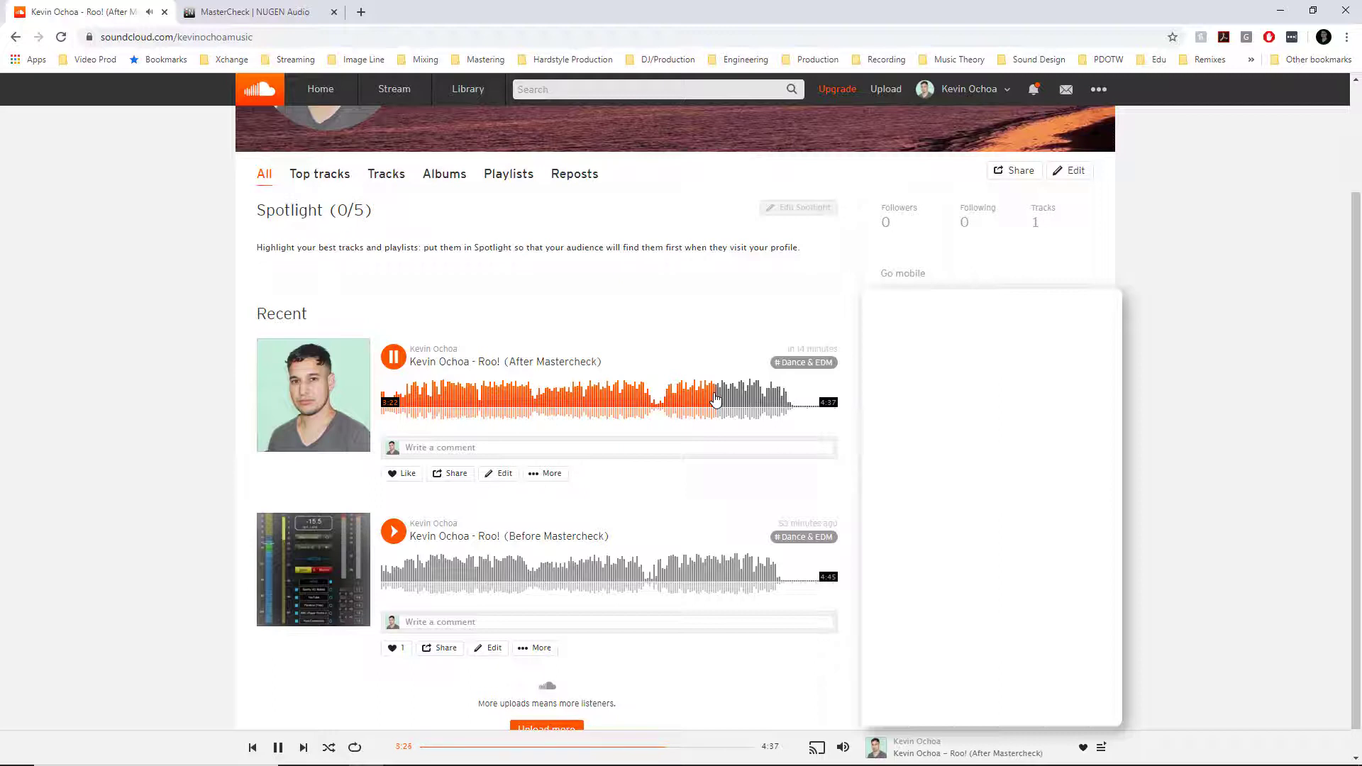
click(394, 357)
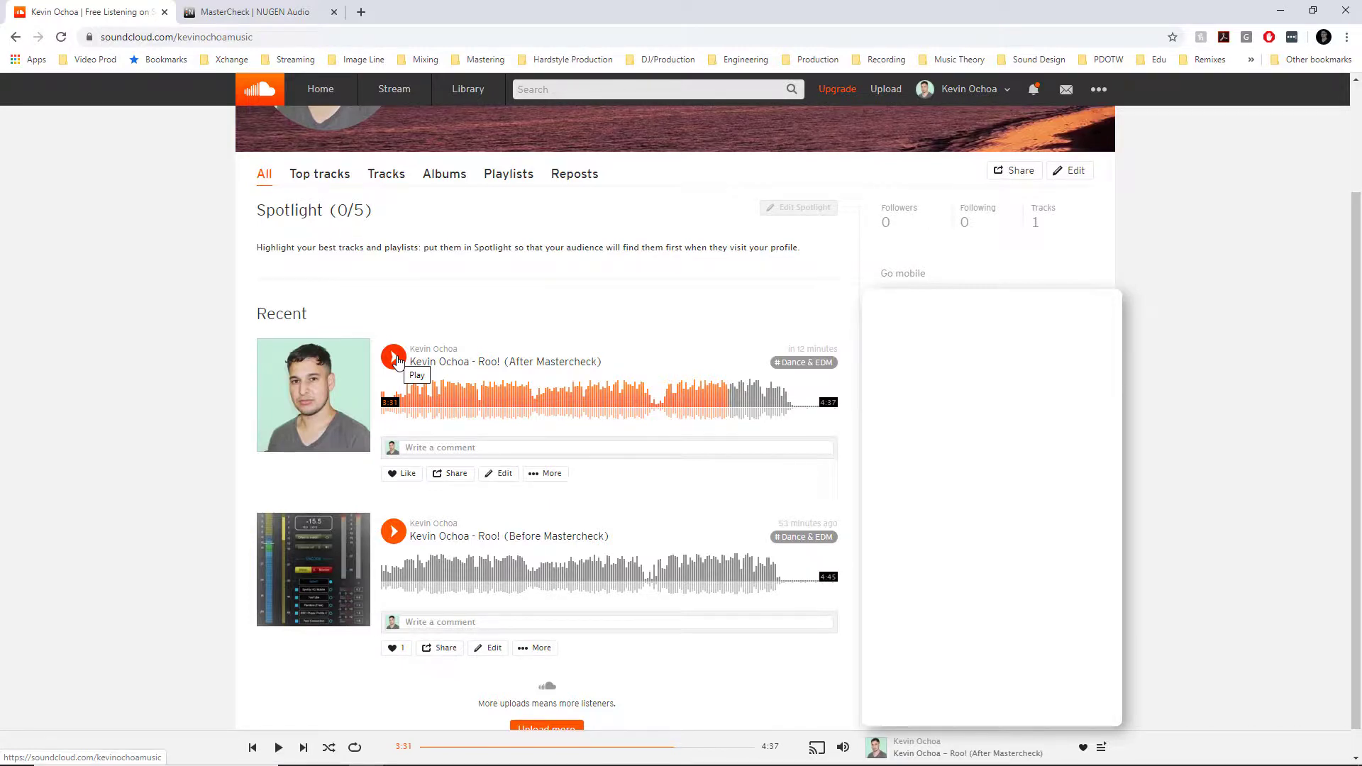
Switch to the NUGEN Audio MasterCheck product page and view its introduction and the "Mix & master for the listener" section
click(258, 12)
scroll(663, 394, up, 6)
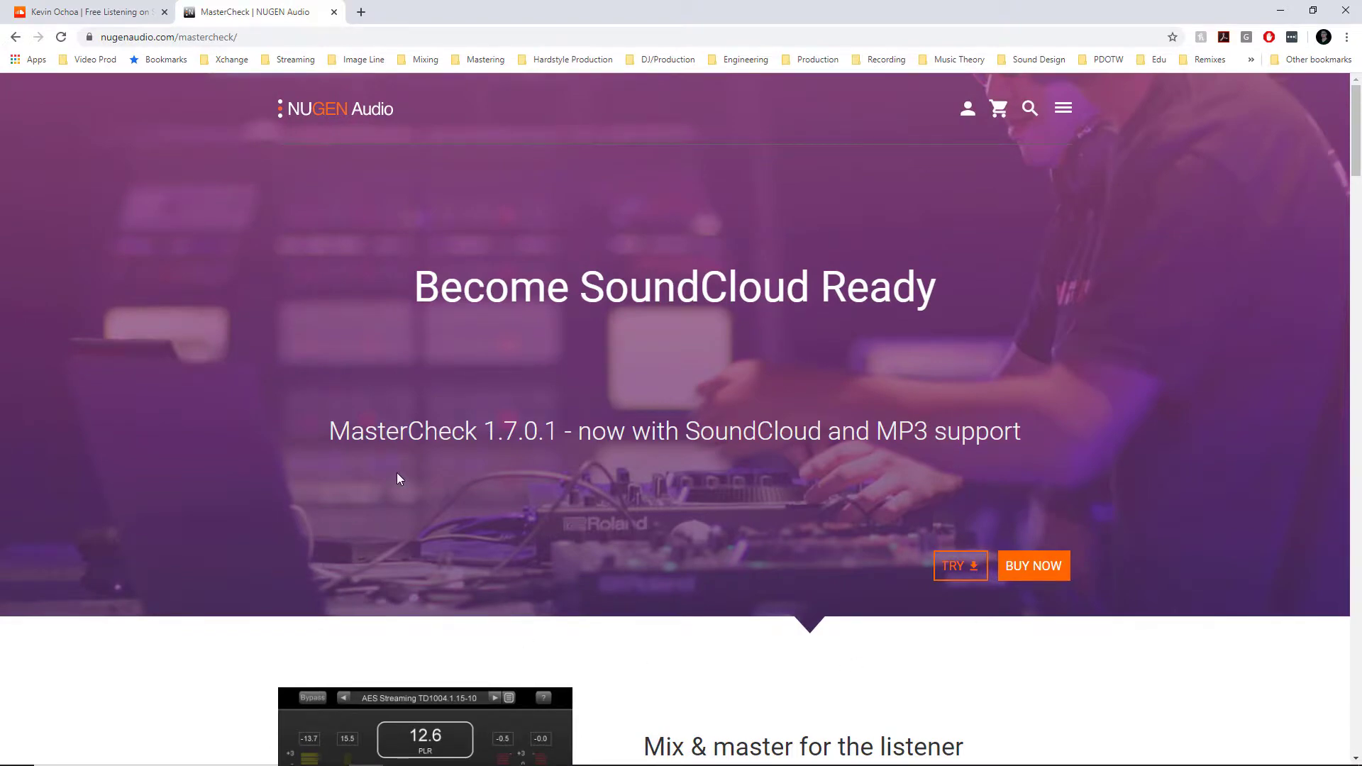
scroll(397, 473, down, 6)
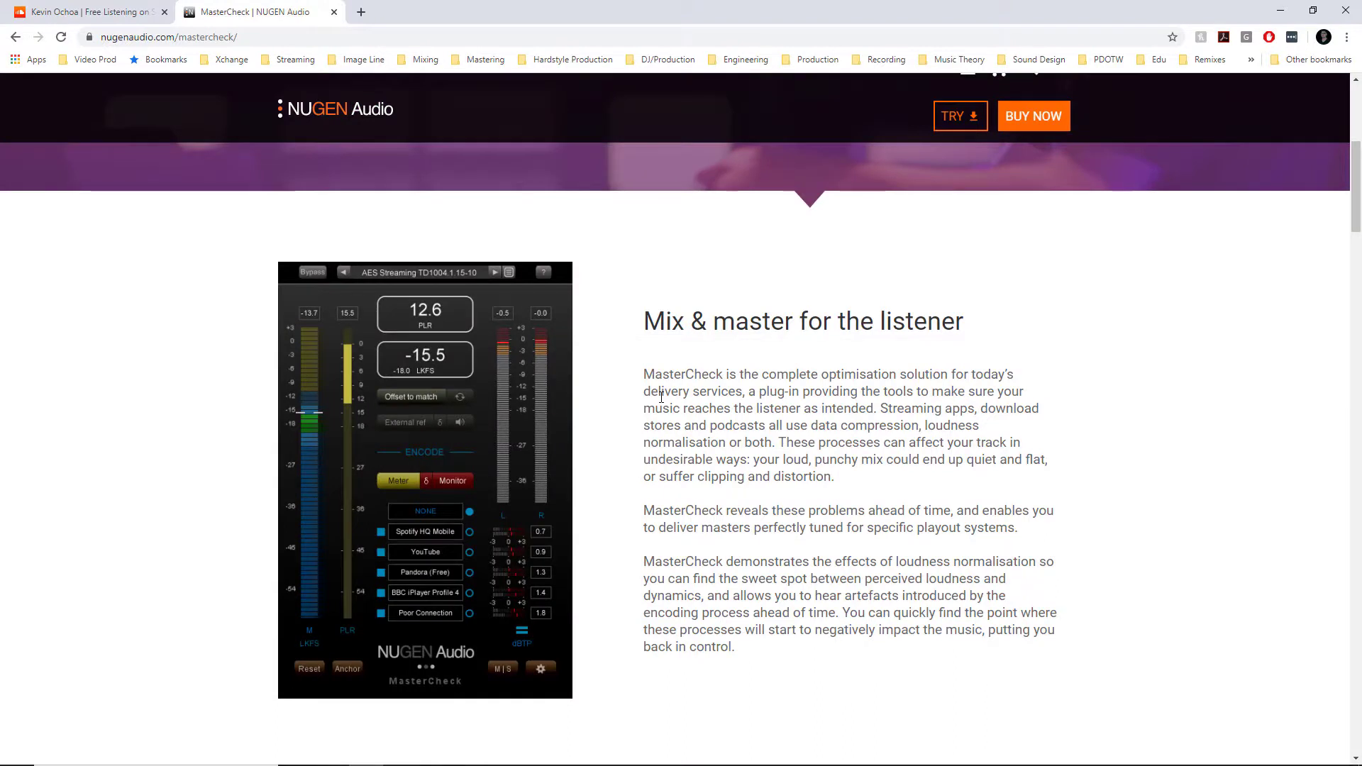